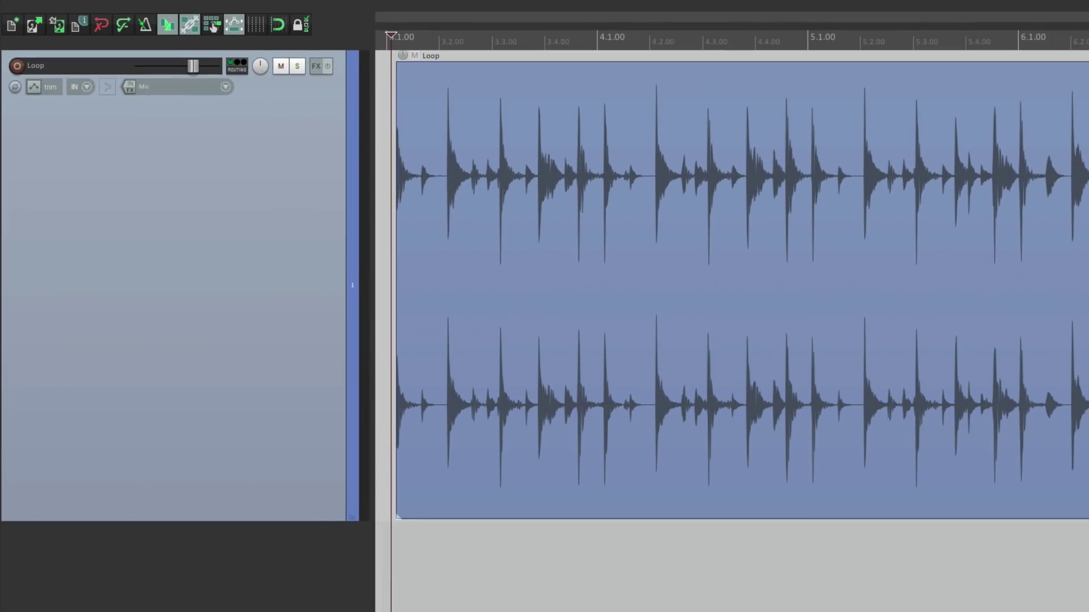
# Preview the drum loop, then insert ReaEQ (Cockos) from the Cockos folder on the Loop track
pyautogui.press('space')
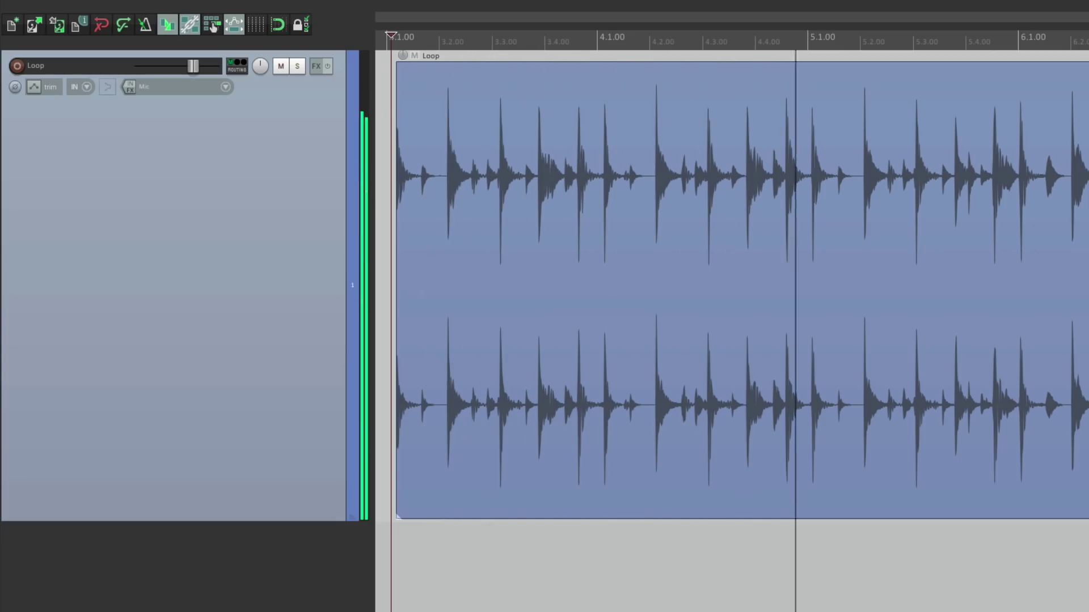
pyautogui.press('space')
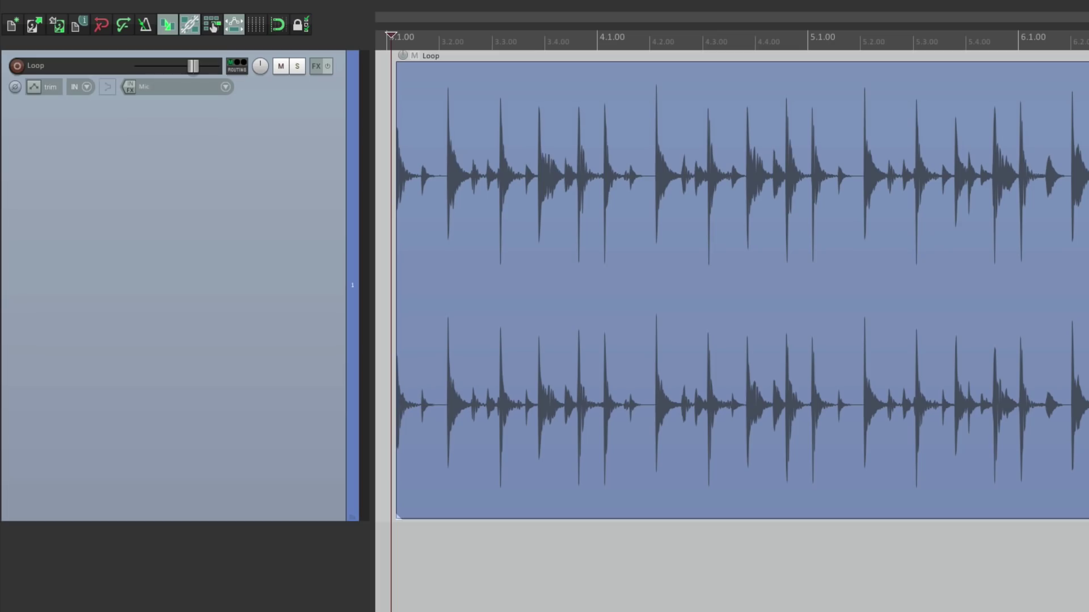
pyautogui.click(316, 65)
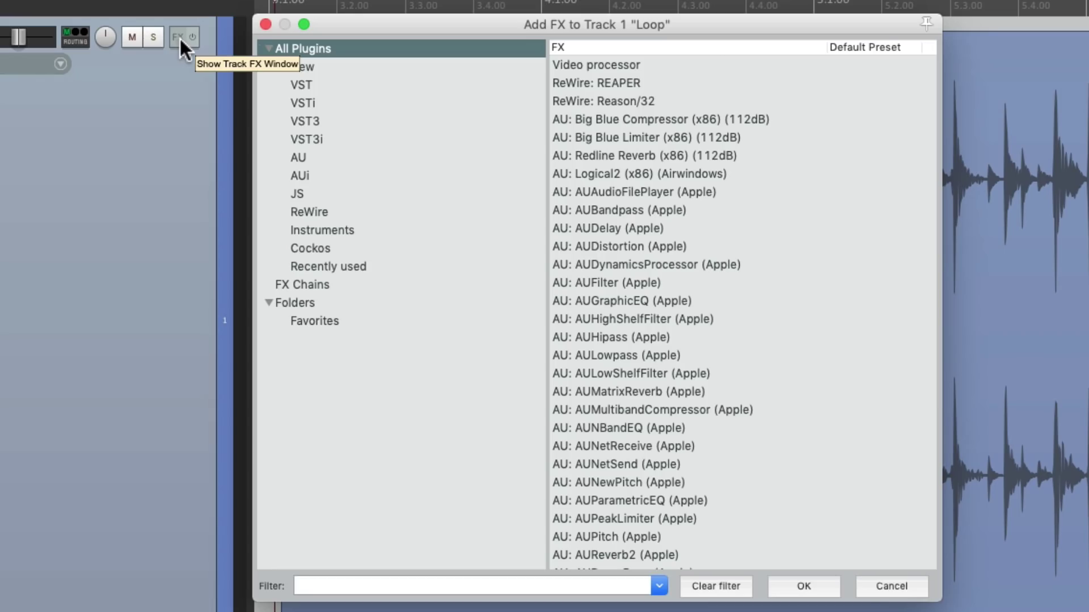
pyautogui.click(364, 247)
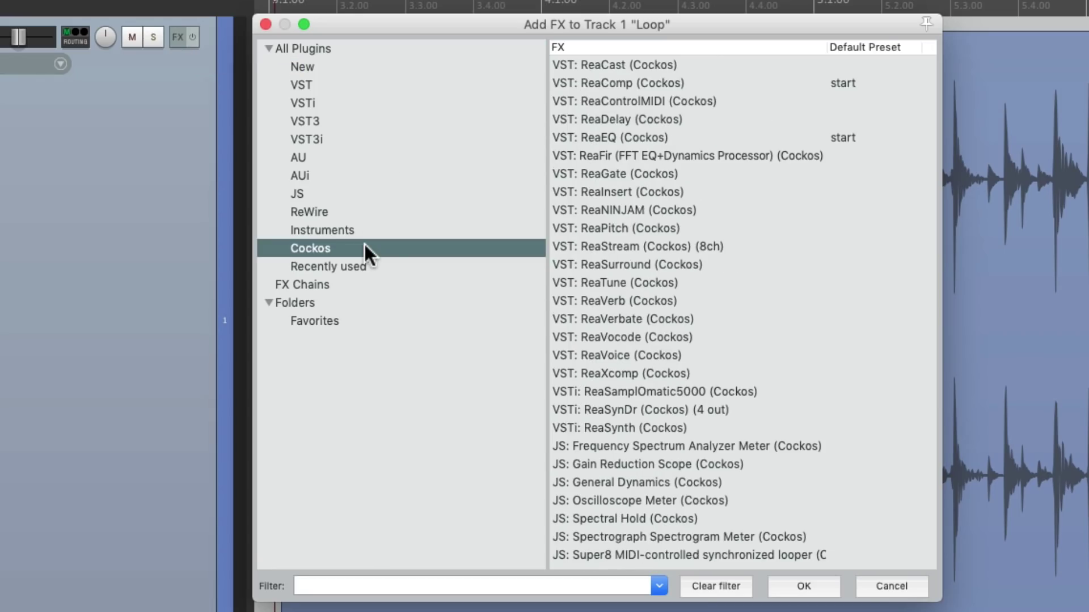
pyautogui.click(695, 134)
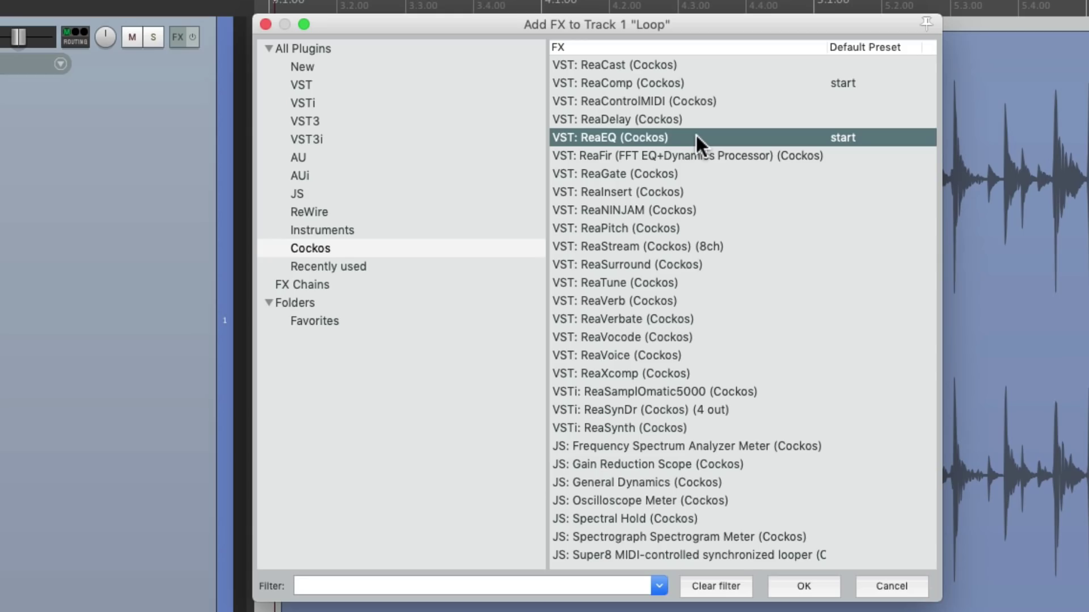
pyautogui.doubleClick(696, 137)
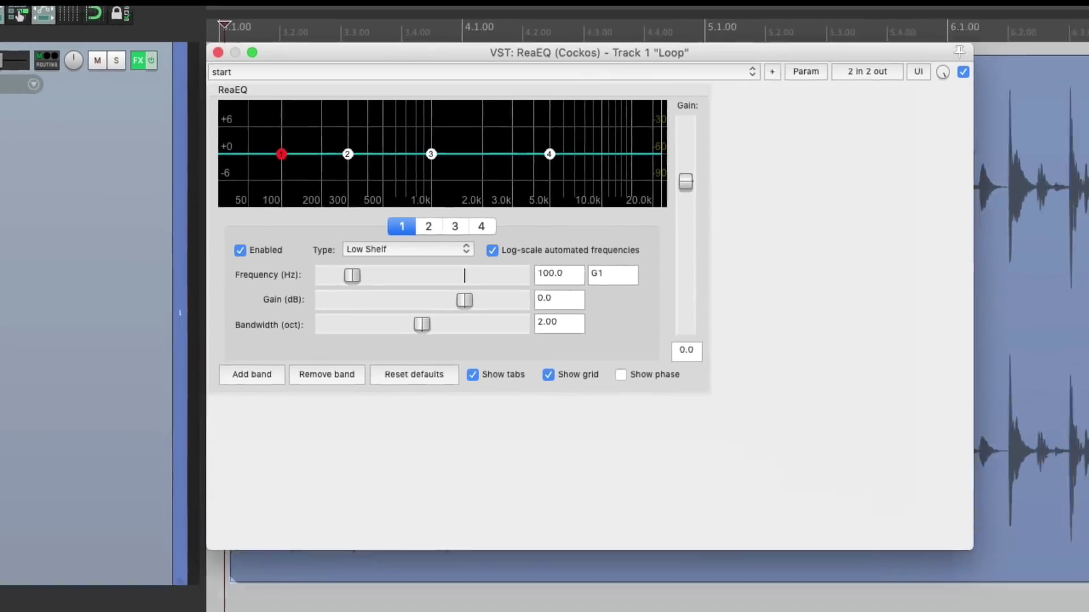
# Resize the ReaEQ window, add three bands, then remove bands down to a single band
pyautogui.moveTo(874, 481); pyautogui.dragTo(1088, 611)
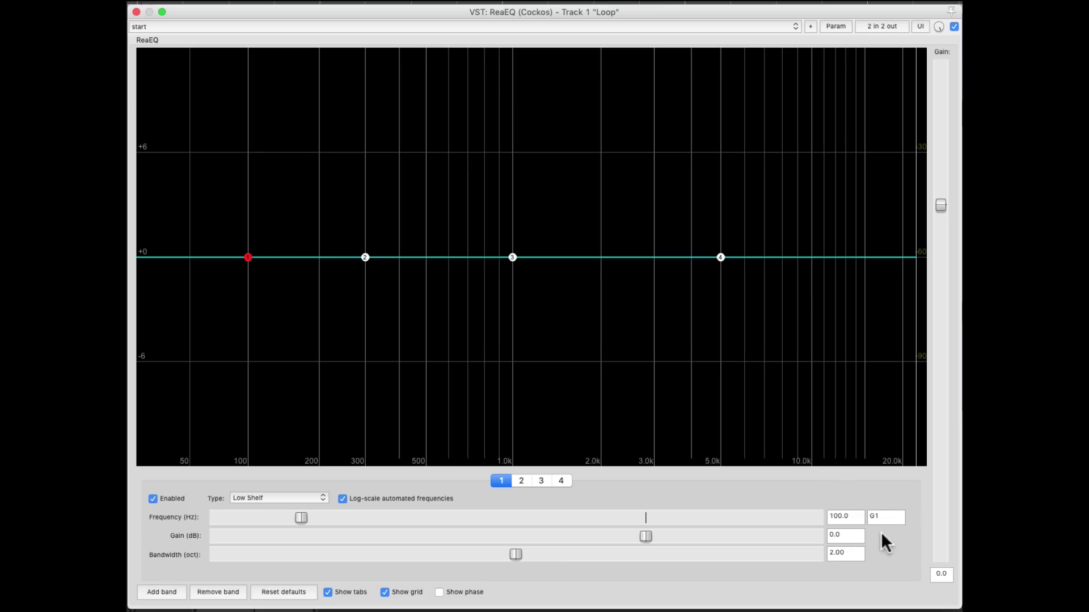
pyautogui.moveTo(964, 607); pyautogui.dragTo(751, 432)
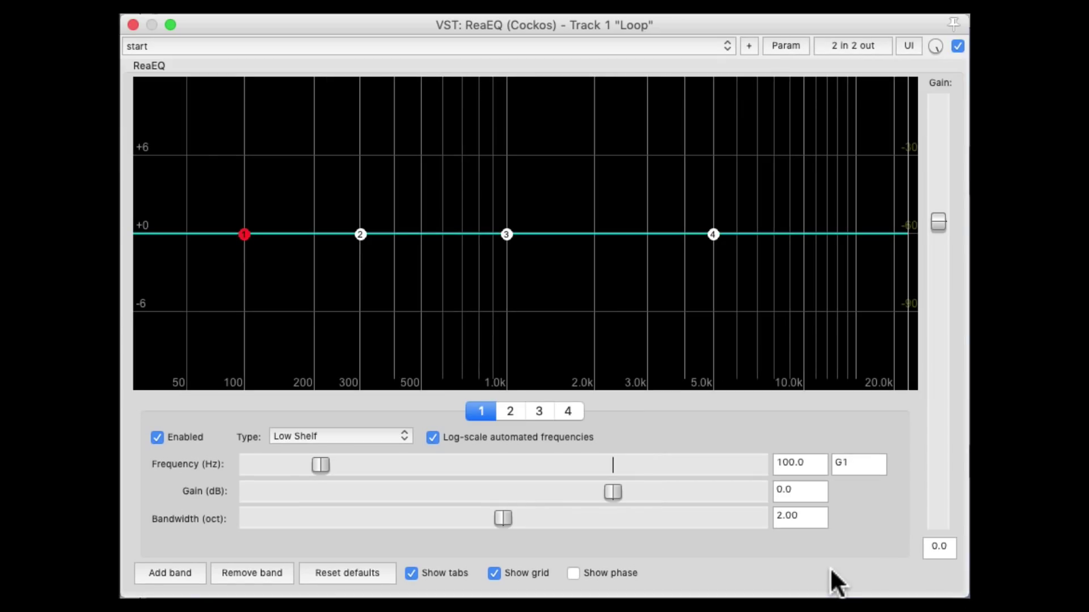
pyautogui.click(191, 572)
pyautogui.click(190, 572)
pyautogui.click(191, 572)
pyautogui.click(190, 572)
pyautogui.click(190, 571)
pyautogui.click(190, 572)
pyautogui.click(191, 572)
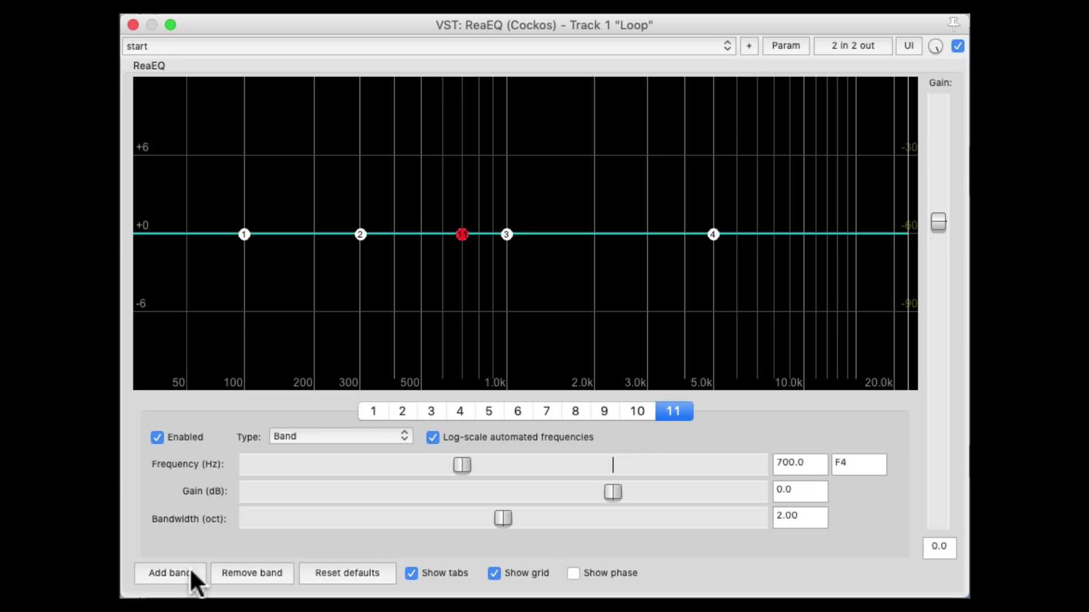
pyautogui.click(260, 573)
pyautogui.click(259, 572)
pyautogui.click(260, 573)
pyautogui.click(260, 573)
pyautogui.click(260, 573)
pyautogui.click(260, 572)
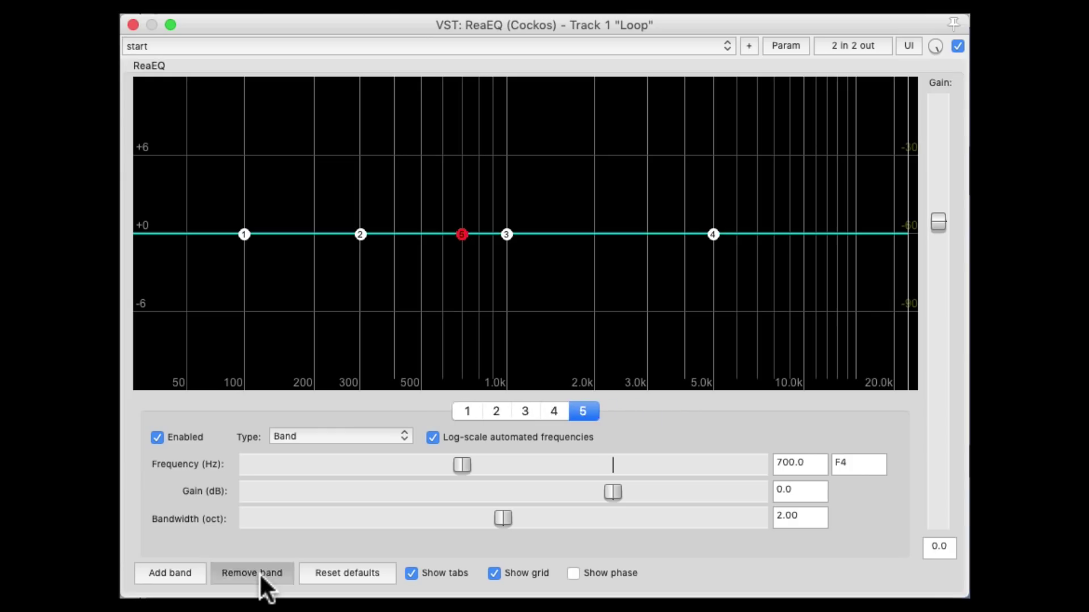
pyautogui.click(259, 573)
pyautogui.click(260, 573)
pyautogui.click(259, 573)
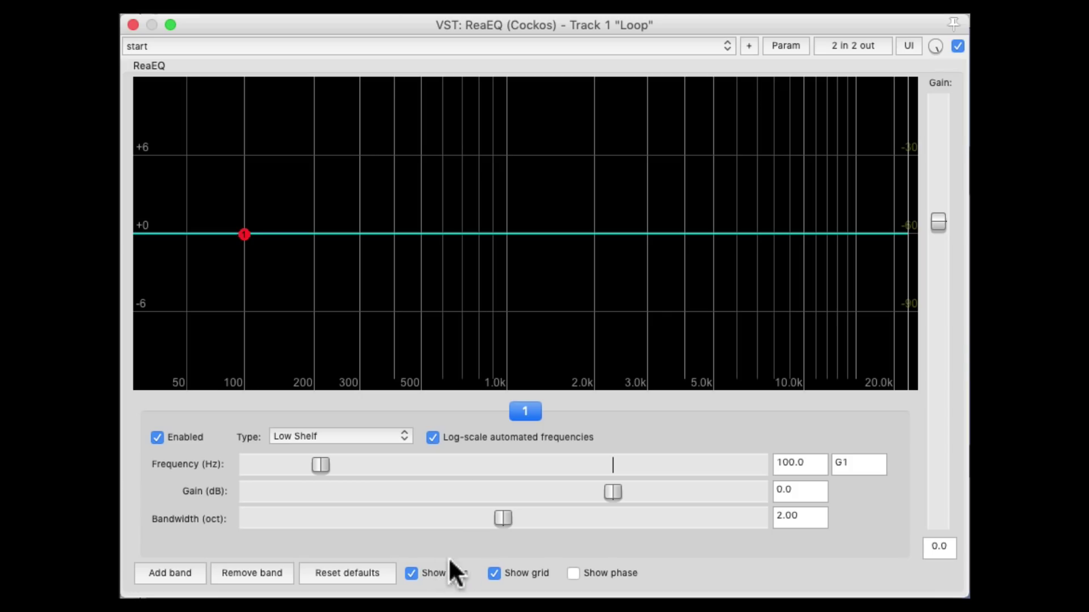
# Toggle Show tabs and Show grid off and back on, then enable Show phase
pyautogui.click(411, 573)
pyautogui.click(411, 573)
pyautogui.click(493, 573)
pyautogui.click(493, 574)
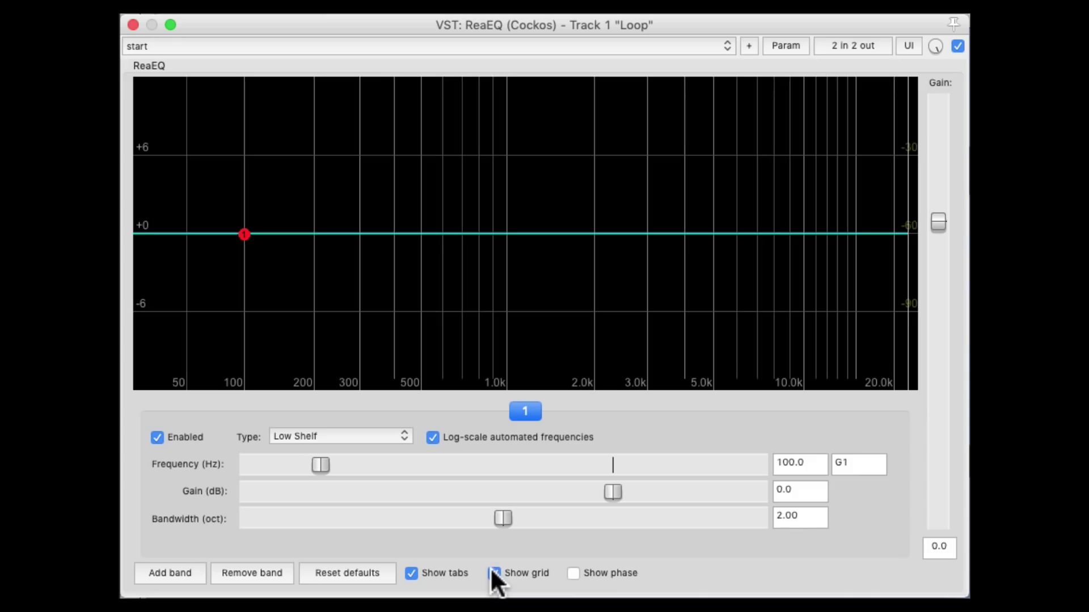
pyautogui.click(572, 574)
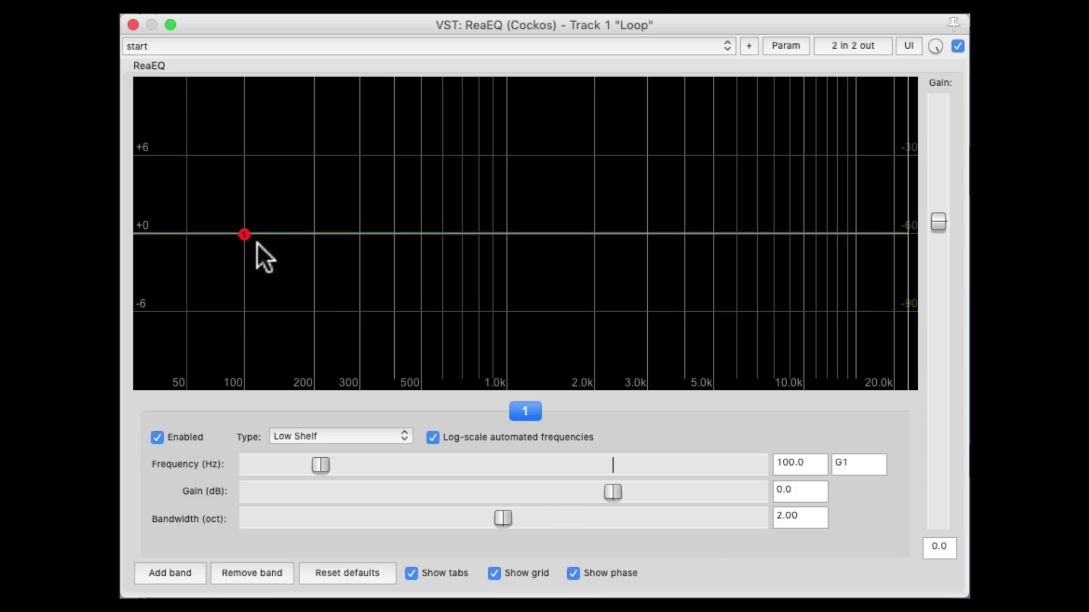
# While the loop plays, drag band 1's node higher, then stop and turn Show phase off
pyautogui.press('space')
pyautogui.moveTo(246, 236); pyautogui.dragTo(576, 182)
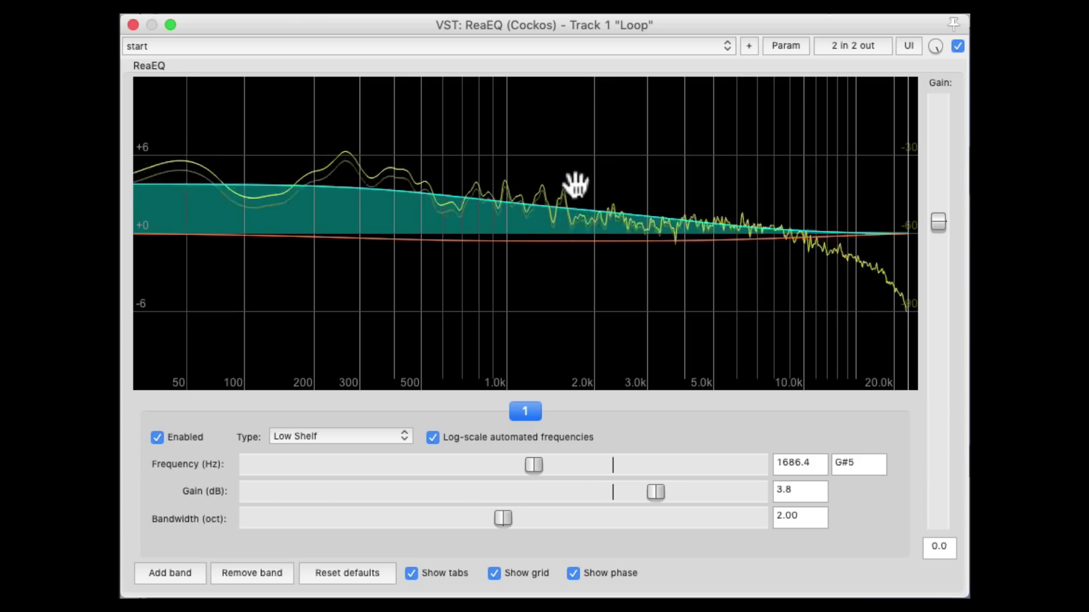
pyautogui.press('space')
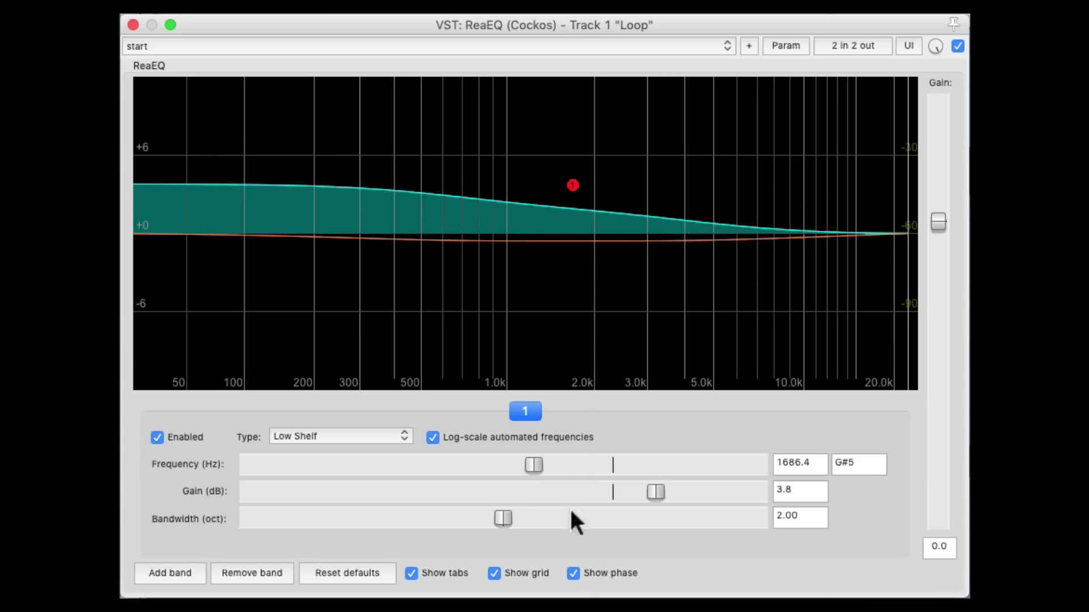
pyautogui.click(573, 573)
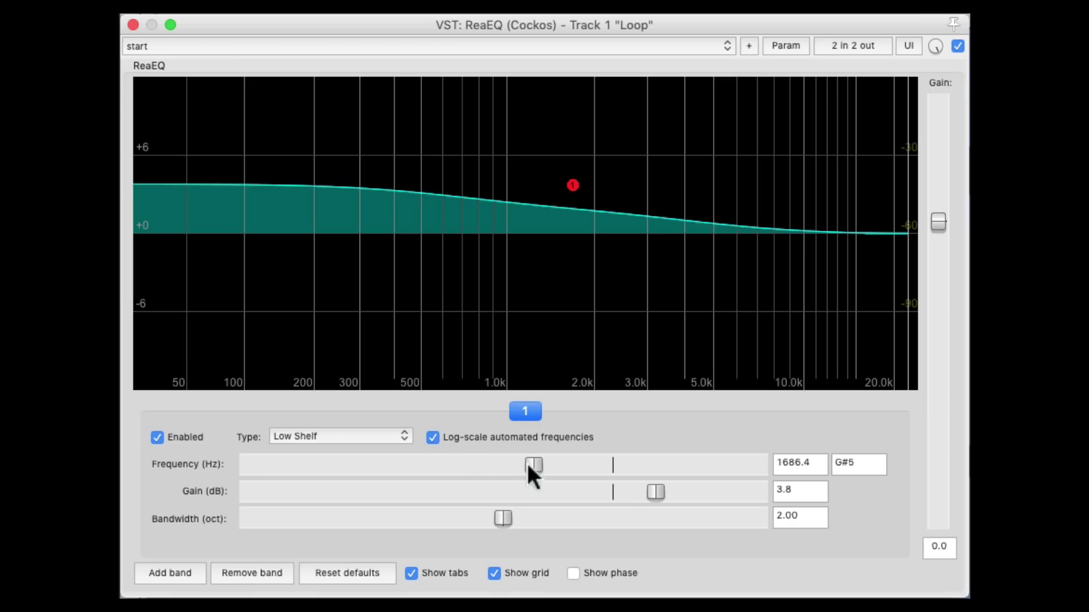
# Set the low shelf to 309.3 Hz, reset its gain to 0 dB, then boost to 3.0 dB
pyautogui.moveTo(528, 466); pyautogui.dragTo(456, 478)
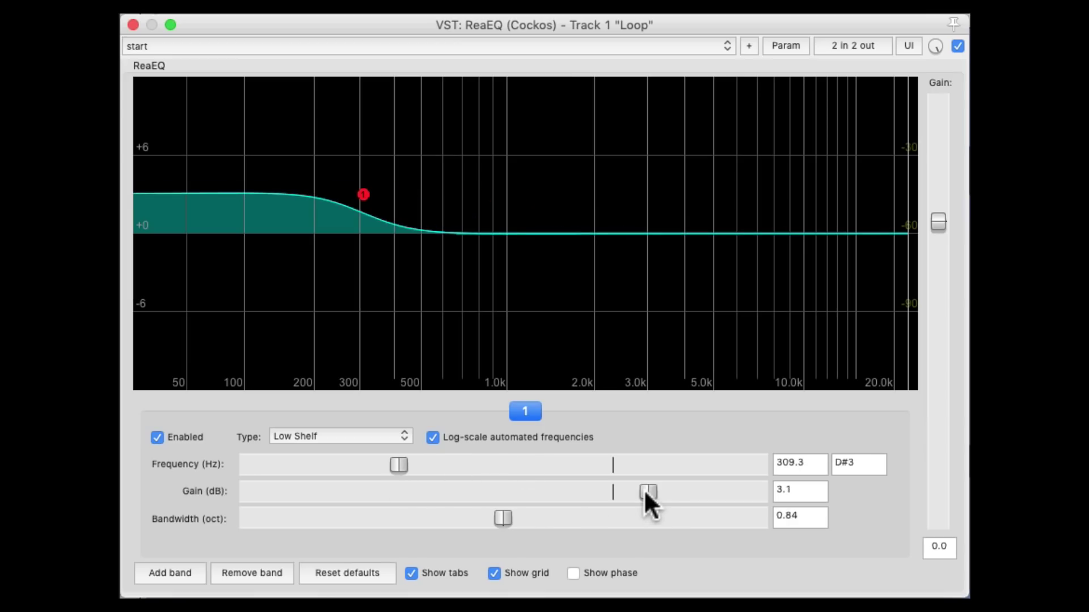
pyautogui.moveTo(644, 488)
pyautogui.mouseDown()
pyautogui.moveTo(695, 486)
pyautogui.moveTo(560, 498)
pyautogui.moveTo(665, 490)
pyautogui.mouseUp()
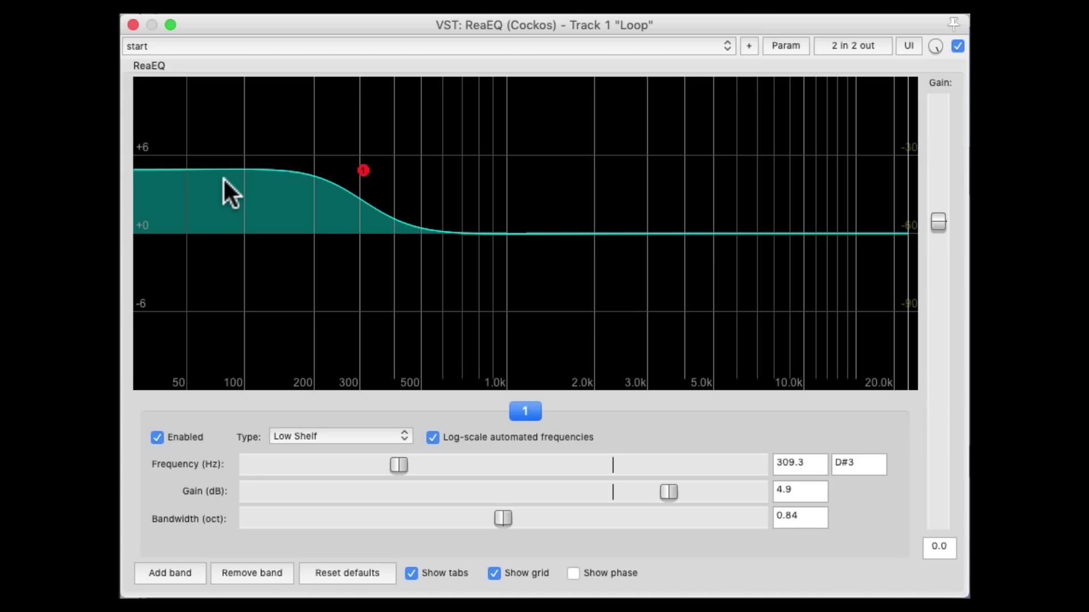
pyautogui.doubleClick(663, 483)
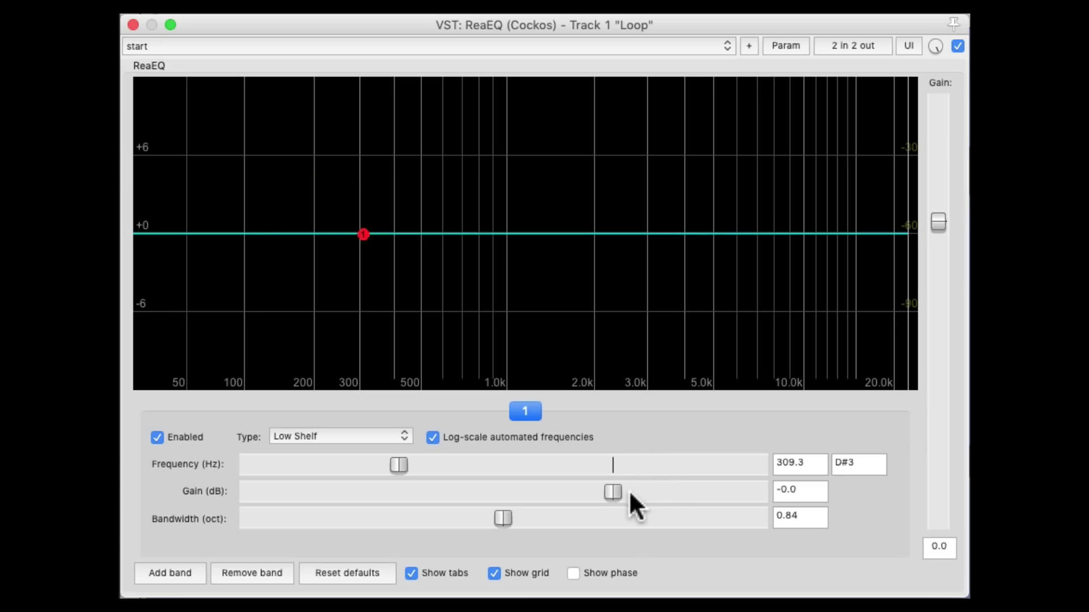
pyautogui.moveTo(611, 488); pyautogui.dragTo(638, 499)
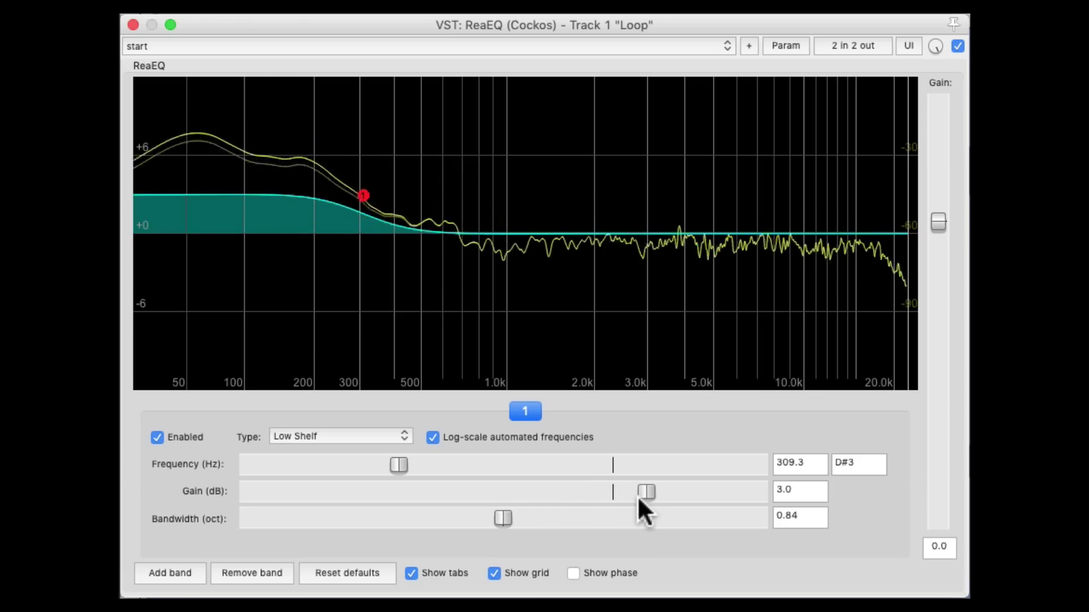
# Switch band 1 to High Shelf at about 2640 Hz with a 3.8 dB boost
pyautogui.click(377, 435)
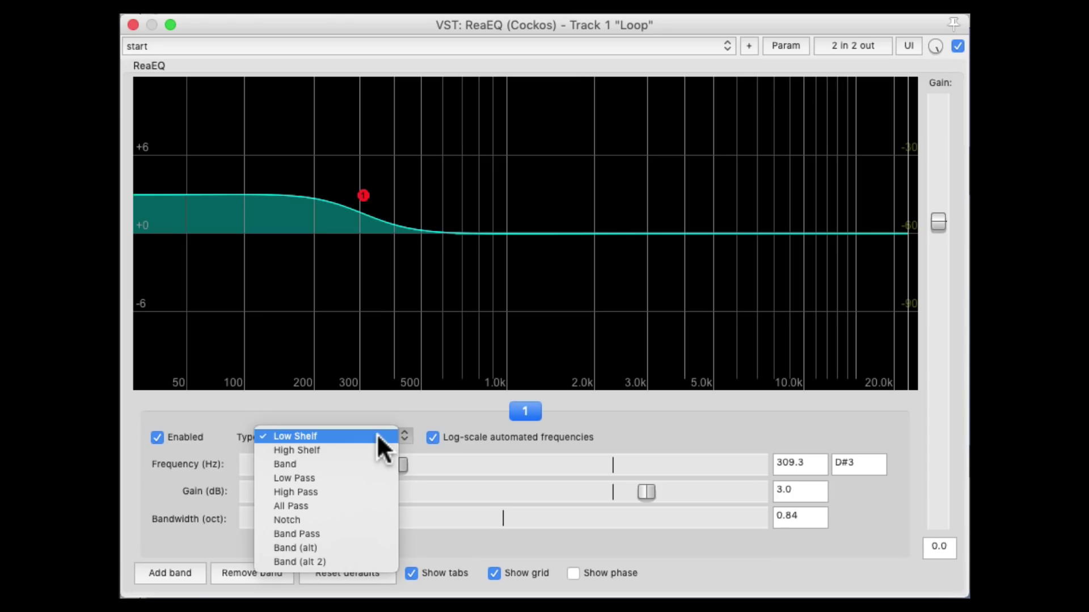
pyautogui.click(375, 444)
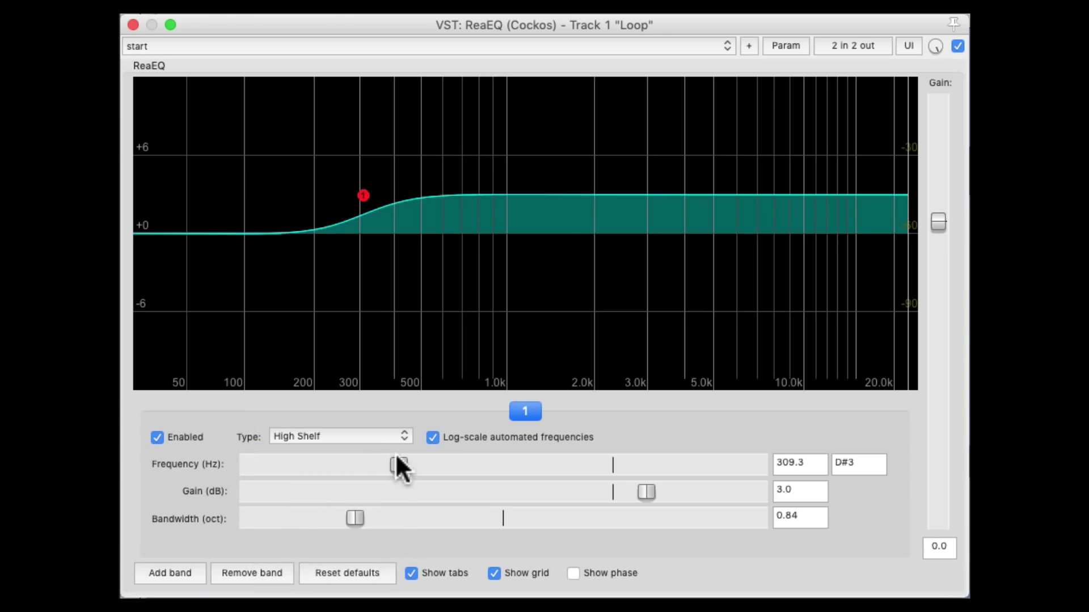
pyautogui.moveTo(399, 465); pyautogui.dragTo(639, 467)
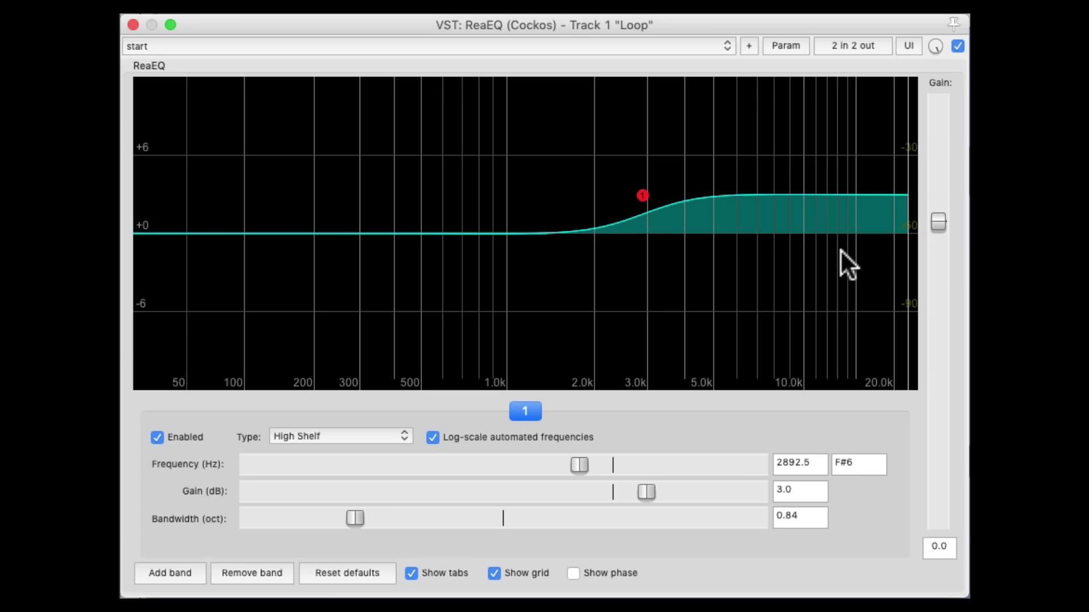
pyautogui.moveTo(652, 491)
pyautogui.mouseDown()
pyautogui.moveTo(550, 498)
pyautogui.moveTo(649, 488)
pyautogui.mouseUp()
pyautogui.moveTo(580, 465)
pyautogui.mouseDown()
pyautogui.moveTo(610, 462)
pyautogui.moveTo(573, 468)
pyautogui.mouseUp()
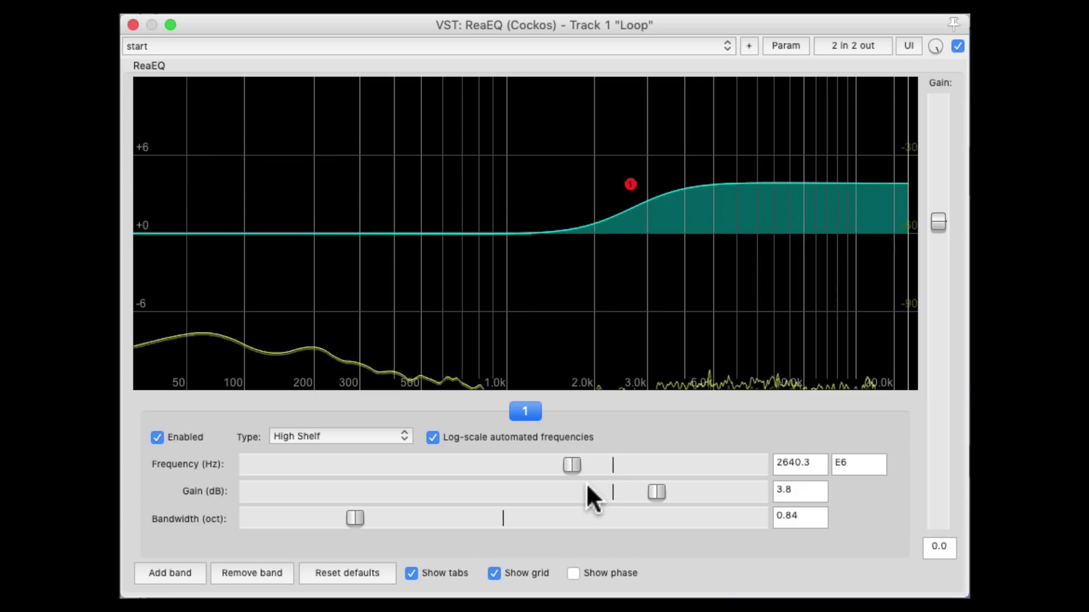
# Switch band 1 to the Band peak type near 1.26 kHz with a 5.8 dB boost
pyautogui.click(390, 437)
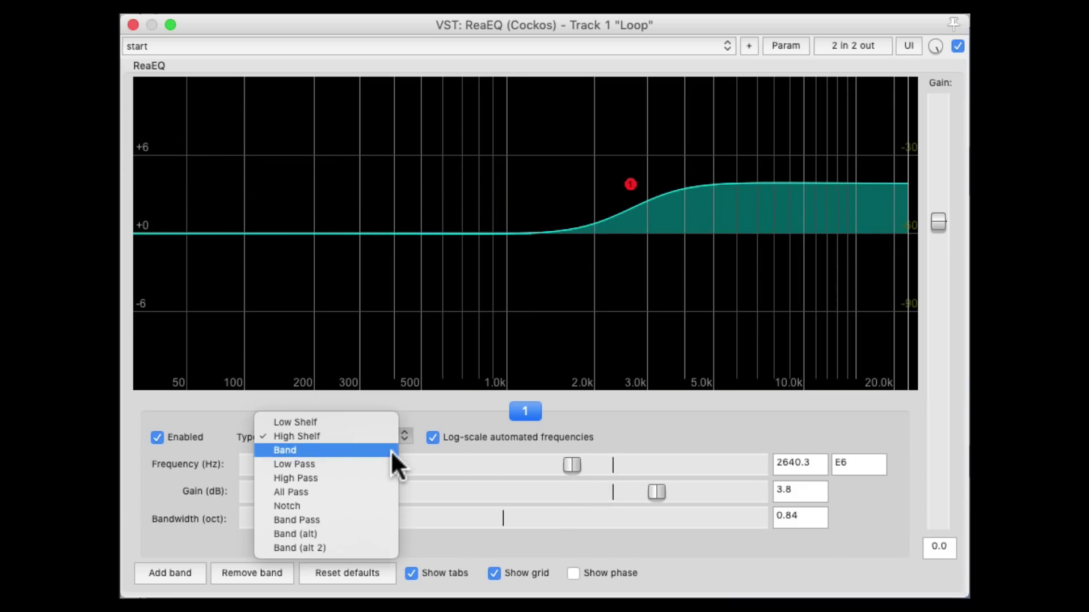
pyautogui.click(390, 450)
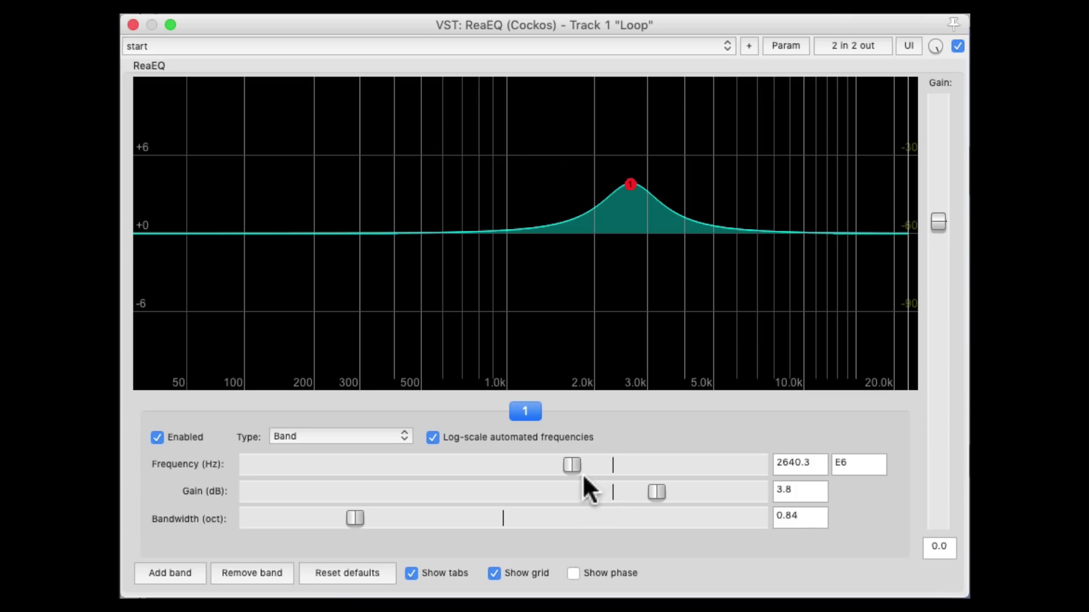
pyautogui.moveTo(570, 465); pyautogui.dragTo(508, 465)
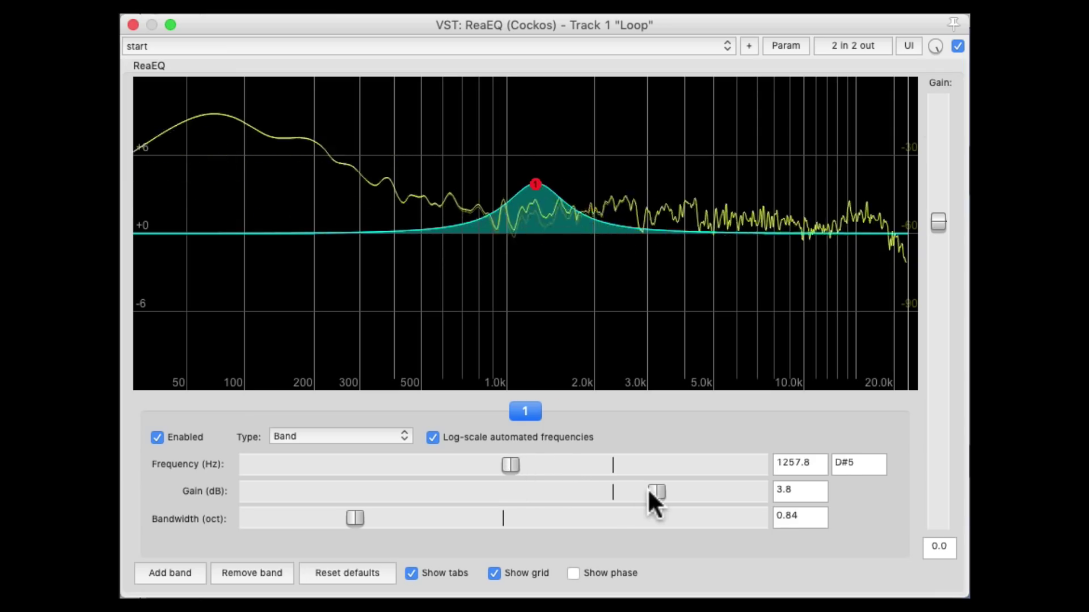
pyautogui.moveTo(649, 492); pyautogui.dragTo(680, 491)
pyautogui.moveTo(510, 465)
pyautogui.mouseDown()
pyautogui.moveTo(589, 465)
pyautogui.moveTo(491, 465)
pyautogui.mouseUp()
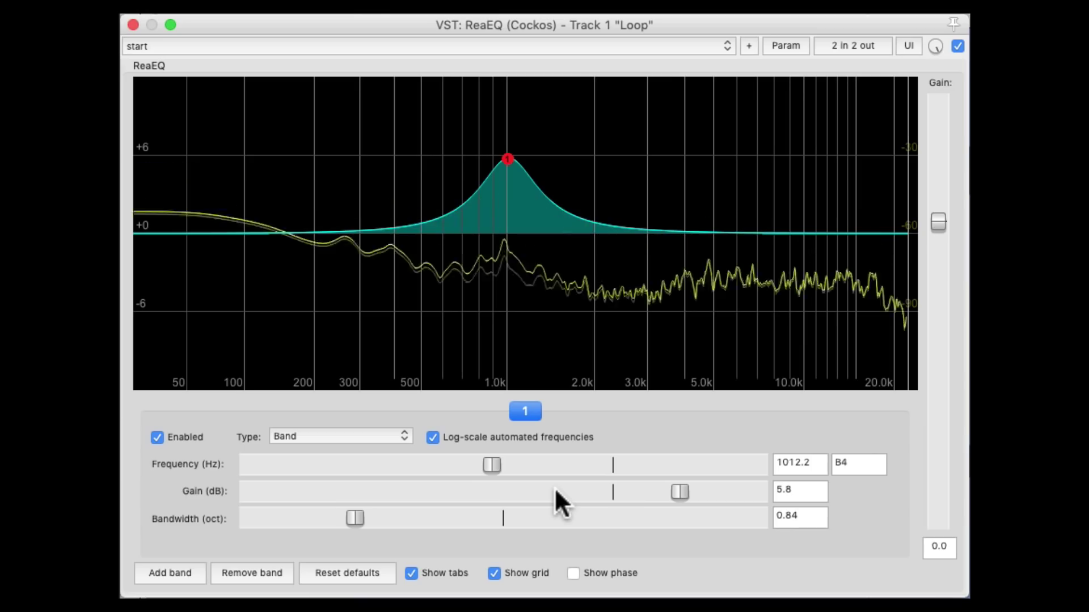
pyautogui.press('space')
# Try the peak as a -7.9 dB dip, then a narrow 4.8 dB boost at 0.27 octaves
pyautogui.moveTo(677, 492); pyautogui.dragTo(482, 469)
pyautogui.press('space')
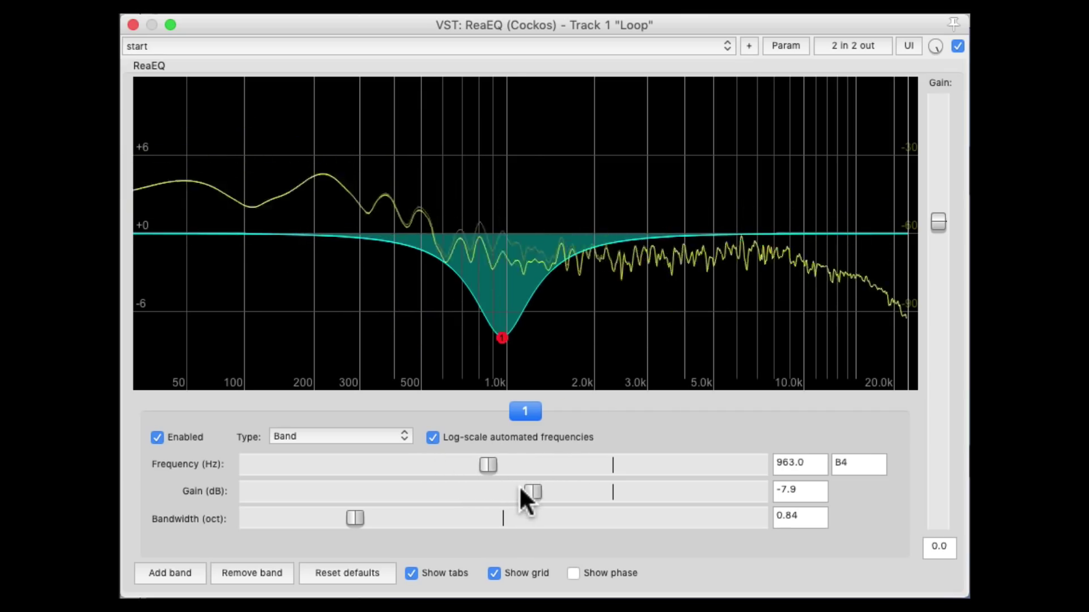
pyautogui.press('space')
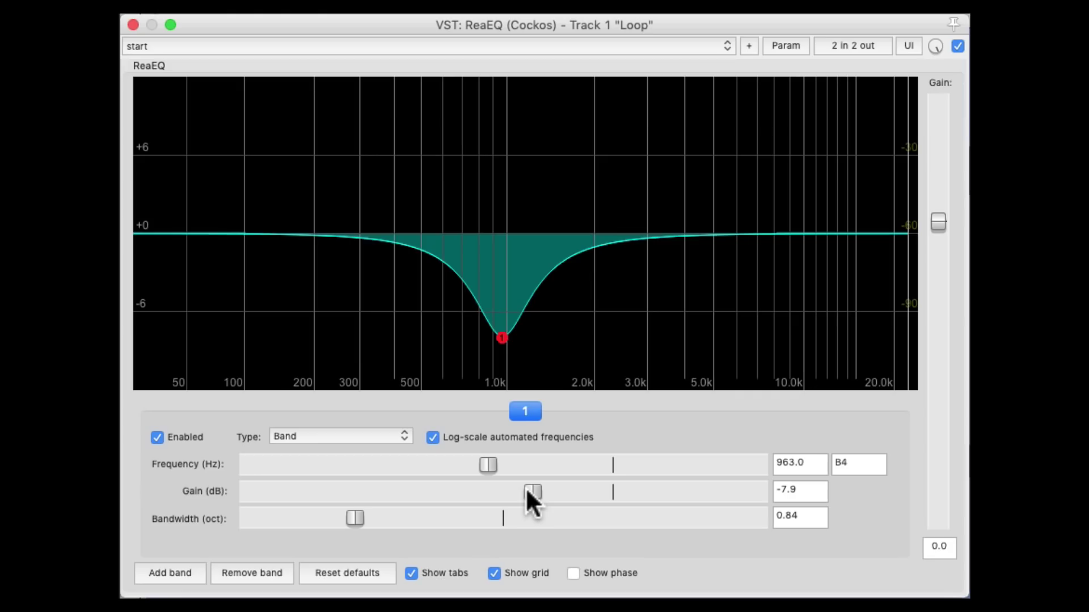
pyautogui.moveTo(527, 491); pyautogui.dragTo(668, 492)
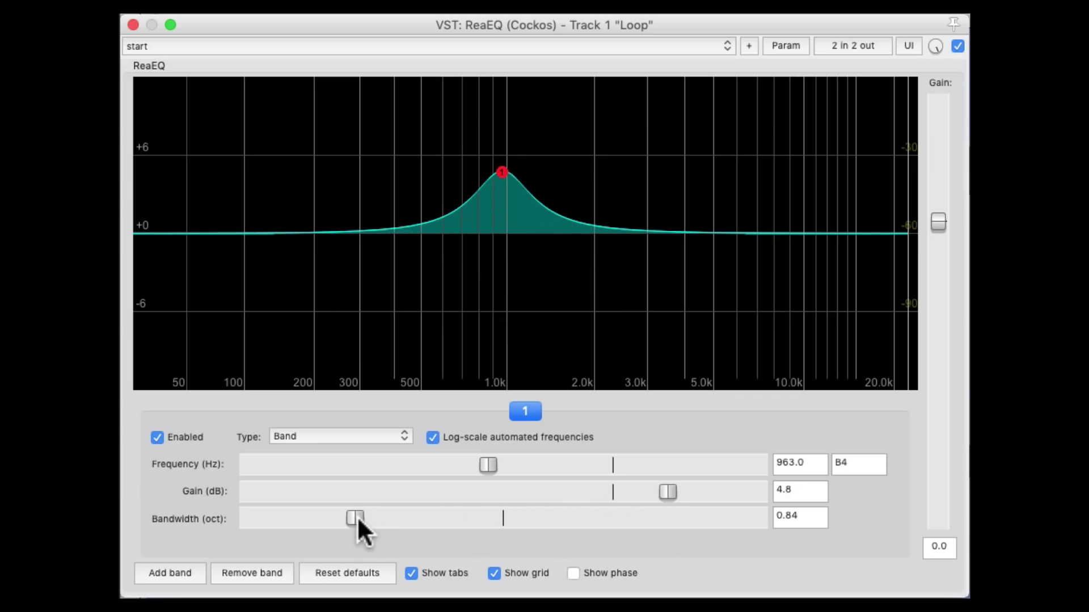
pyautogui.moveTo(358, 519); pyautogui.dragTo(284, 519)
# Raise the boost to 5.8 dB, widen it to 2.61 octaves, and center it at 5767.5 Hz
pyautogui.press('space')
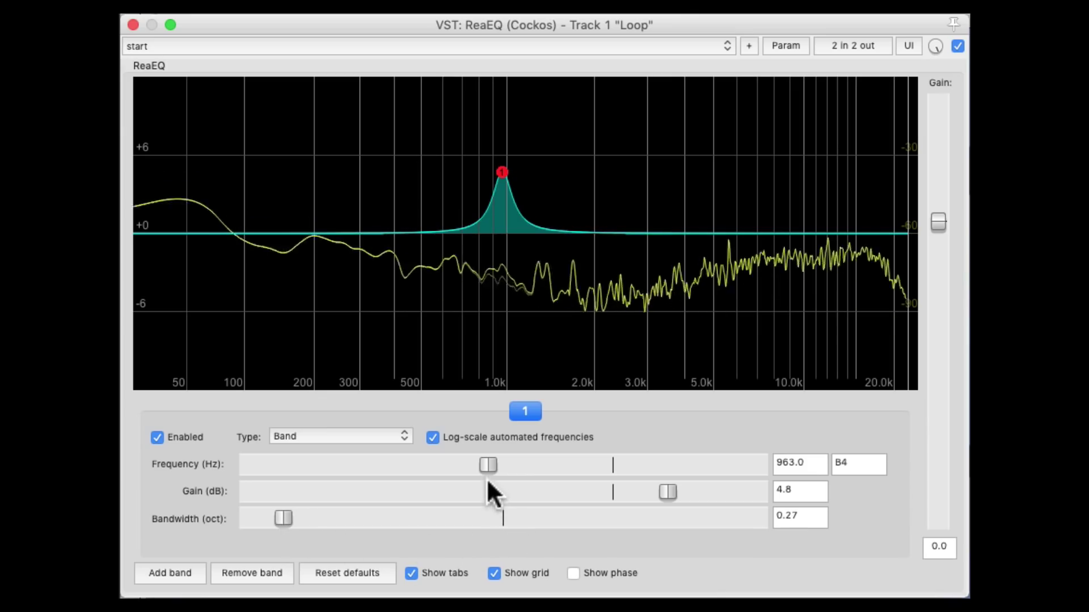
pyautogui.moveTo(491, 467); pyautogui.dragTo(456, 468)
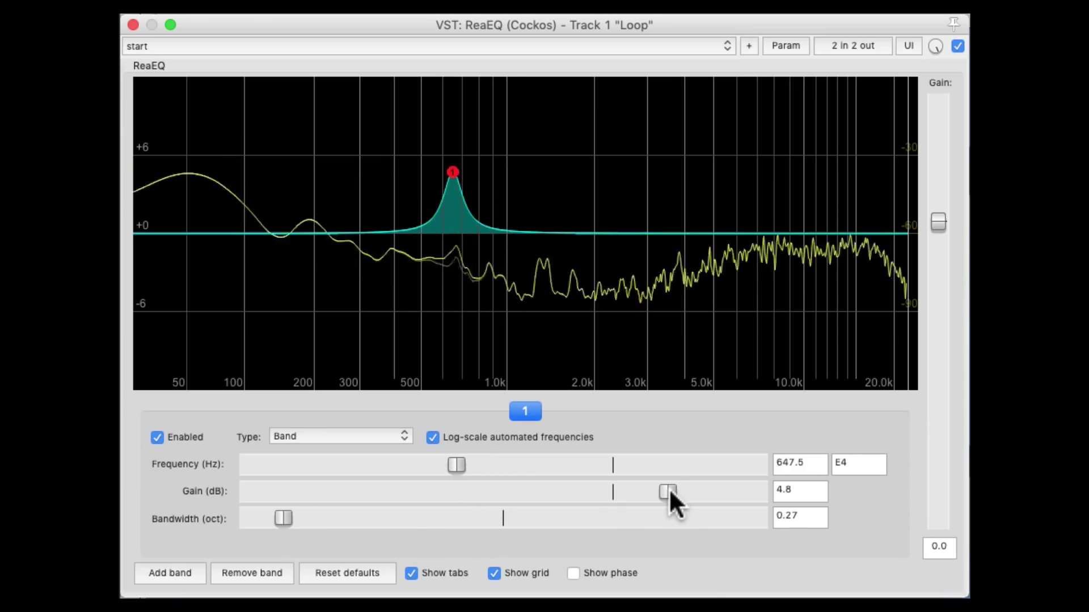
pyautogui.moveTo(669, 488); pyautogui.dragTo(682, 490)
pyautogui.moveTo(460, 470); pyautogui.dragTo(554, 463)
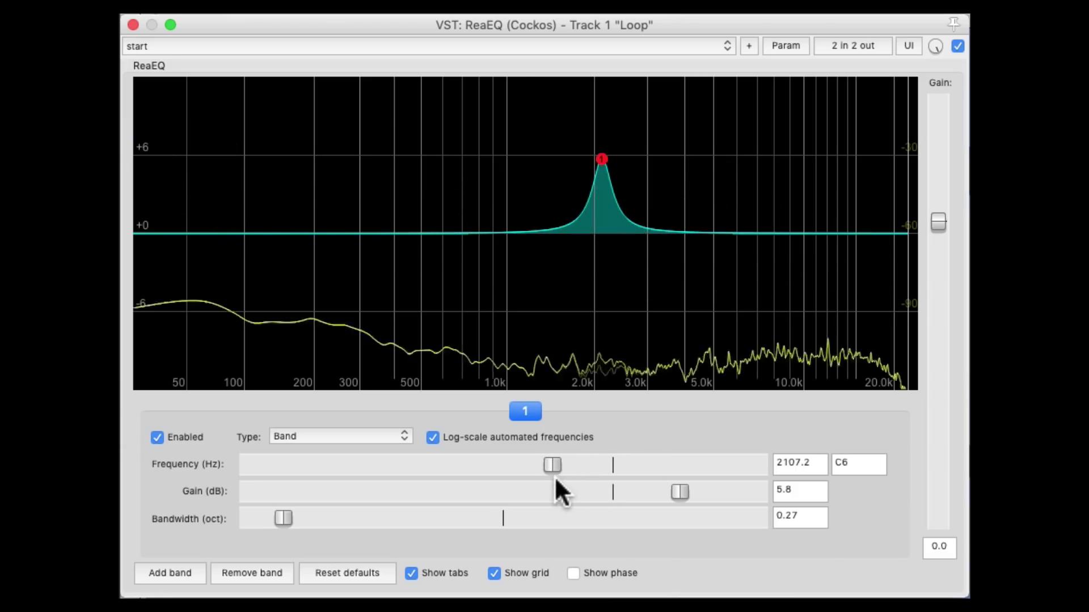
pyautogui.press('space')
pyautogui.moveTo(316, 513); pyautogui.dragTo(578, 514)
pyautogui.moveTo(548, 461)
pyautogui.mouseDown()
pyautogui.moveTo(439, 467)
pyautogui.moveTo(635, 462)
pyautogui.mouseUp()
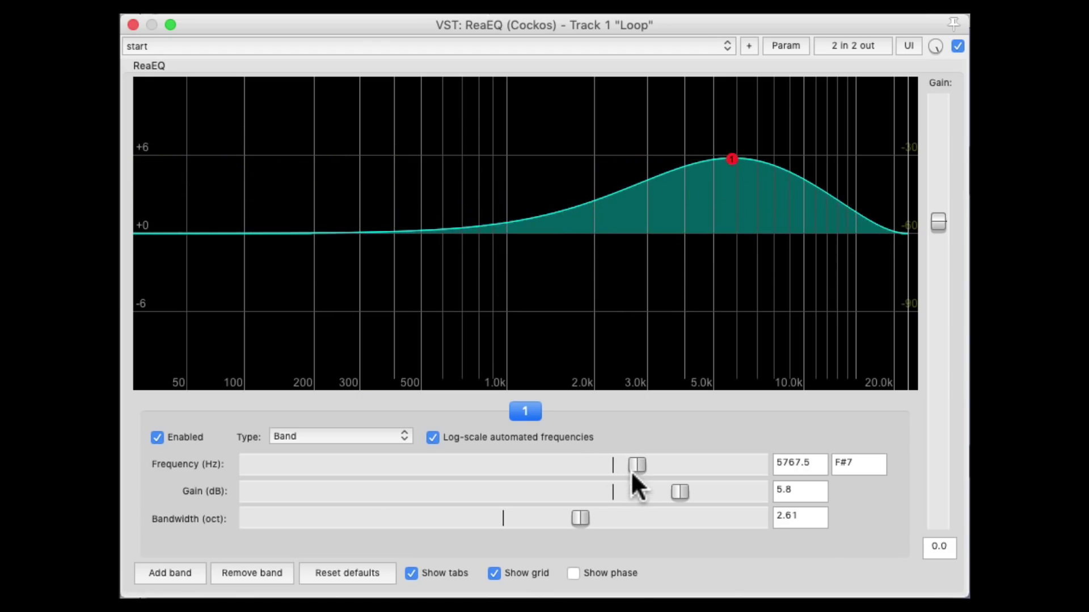
# Make band 1 a Low Pass filter with 1.56-octave bandwidth and cutoff at 7080.3 Hz
pyautogui.click(367, 438)
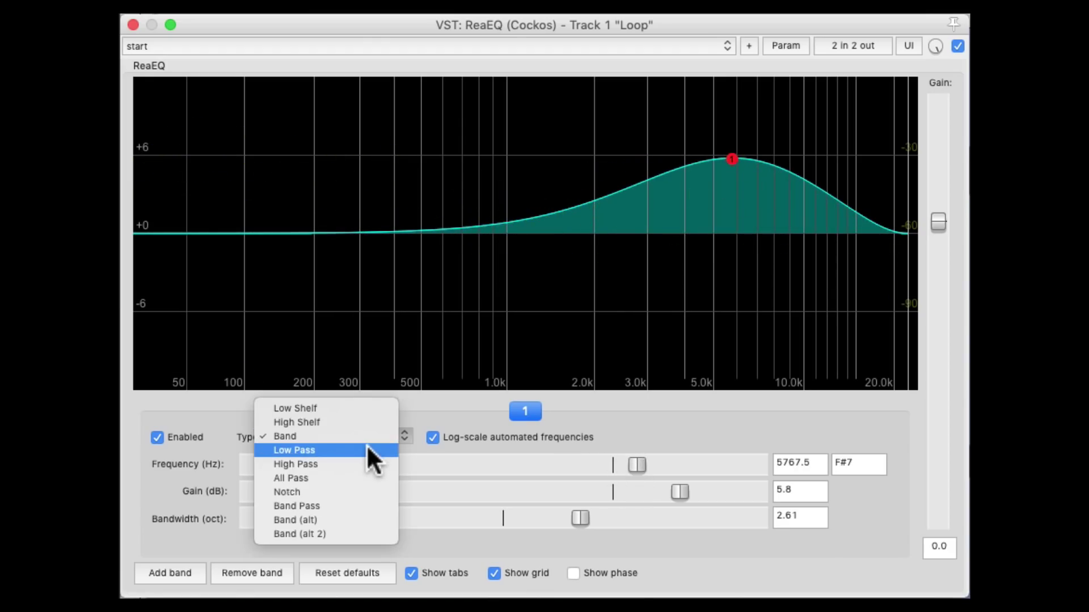
pyautogui.click(367, 450)
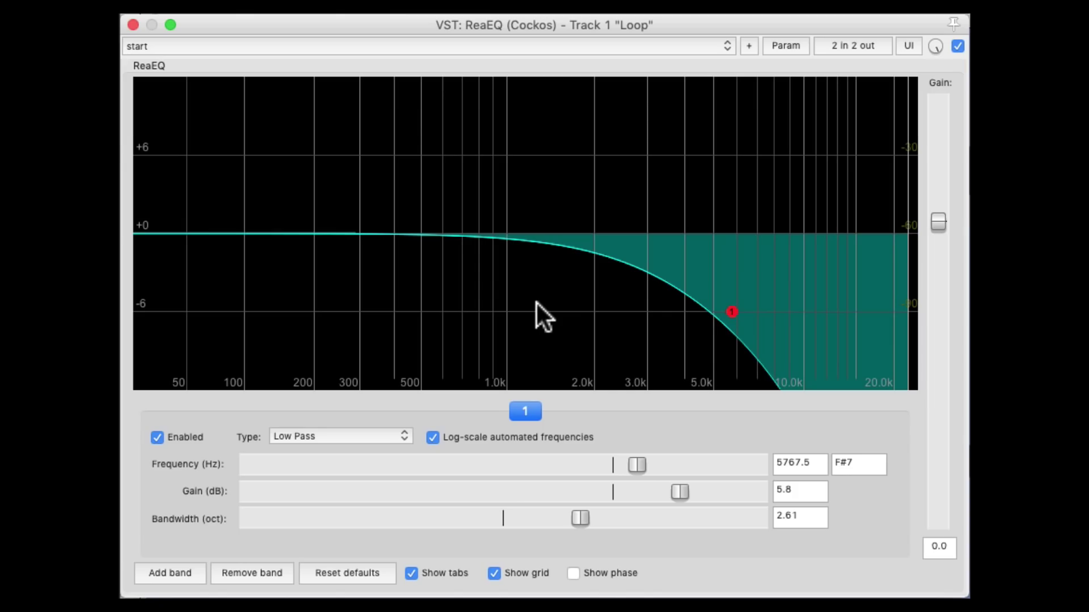
pyautogui.moveTo(581, 518); pyautogui.dragTo(447, 534)
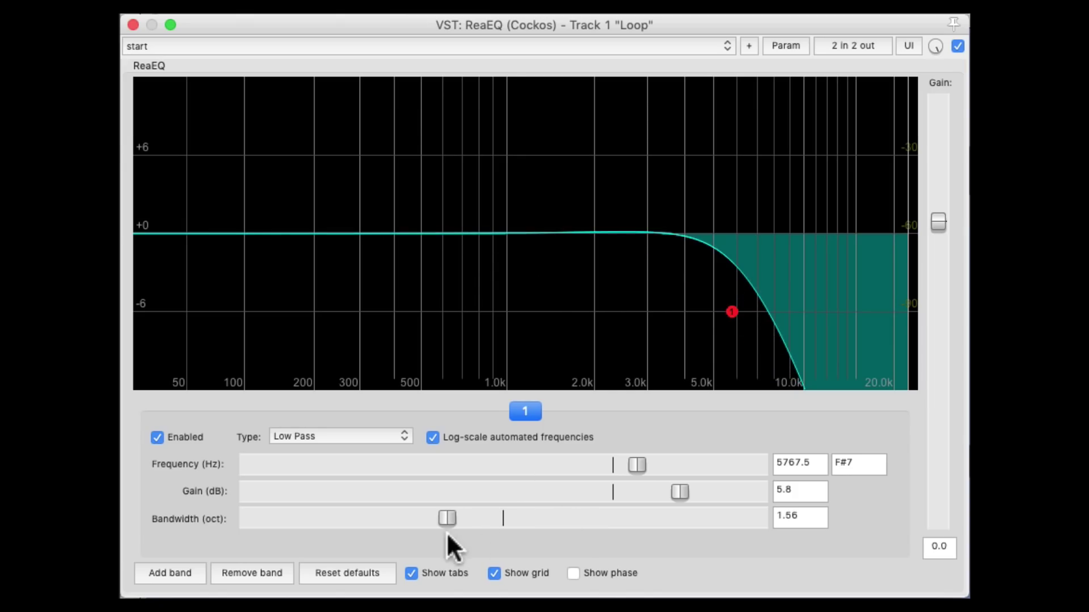
pyautogui.moveTo(630, 459)
pyautogui.mouseDown()
pyautogui.moveTo(403, 471)
pyautogui.moveTo(615, 451)
pyautogui.moveTo(656, 452)
pyautogui.moveTo(484, 460)
pyautogui.moveTo(652, 452)
pyautogui.moveTo(667, 468)
pyautogui.mouseUp()
pyautogui.press('space')
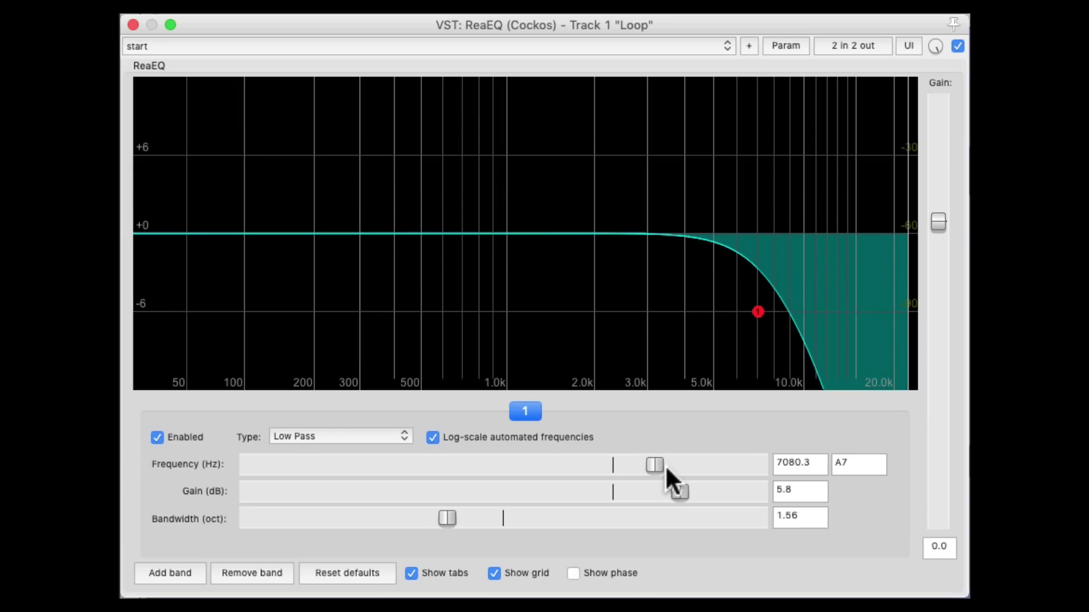
# Make band 1 a High Pass filter with its cutoff lowered to 163.7 Hz
pyautogui.click(371, 436)
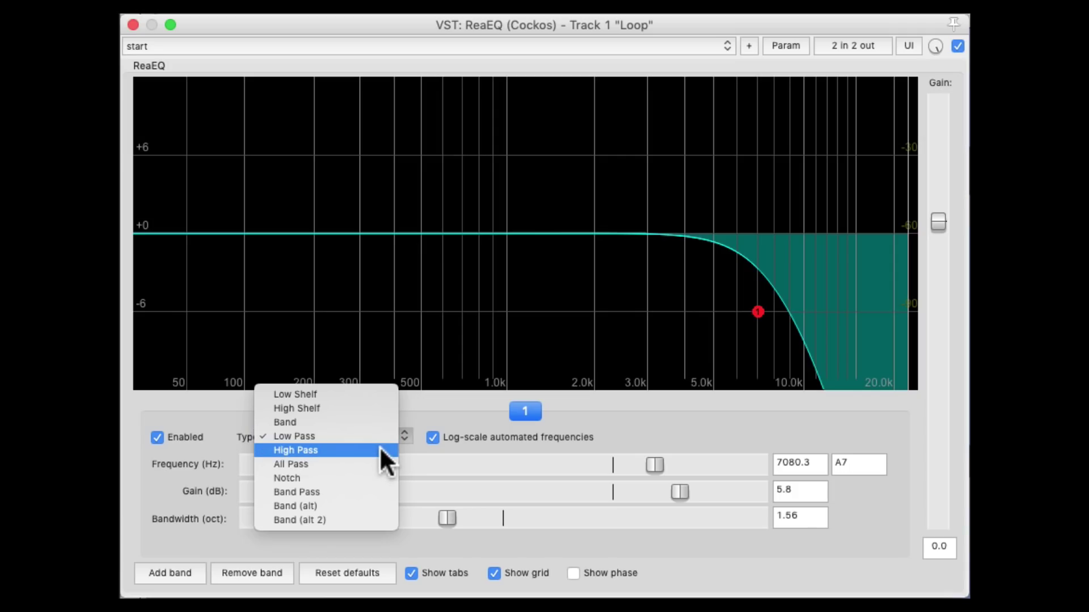
pyautogui.click(380, 449)
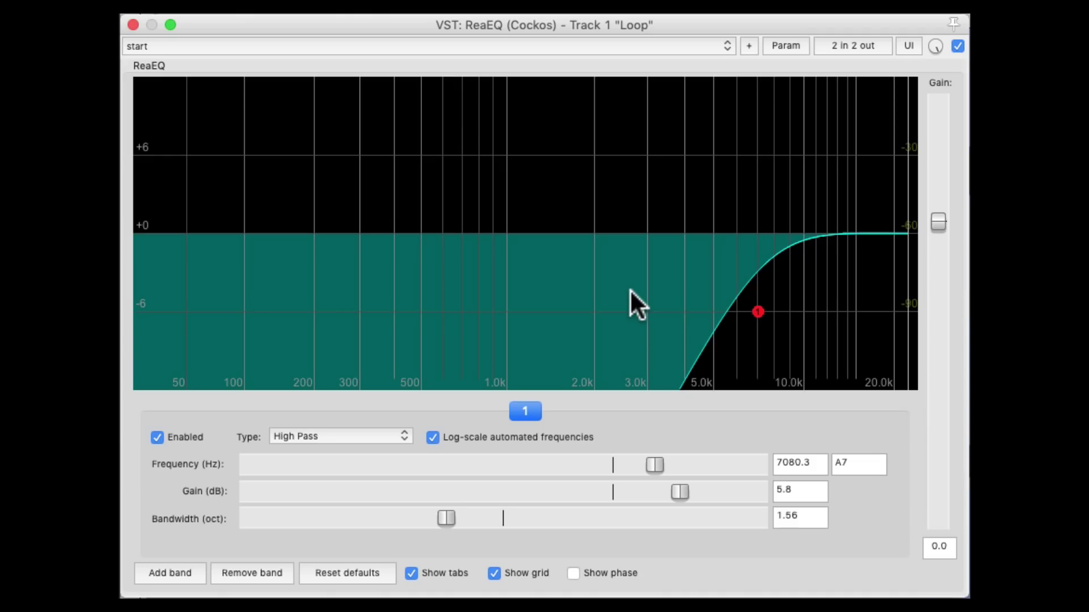
pyautogui.moveTo(654, 462)
pyautogui.mouseDown()
pyautogui.moveTo(365, 479)
pyautogui.moveTo(305, 467)
pyautogui.moveTo(574, 444)
pyautogui.moveTo(352, 449)
pyautogui.mouseUp()
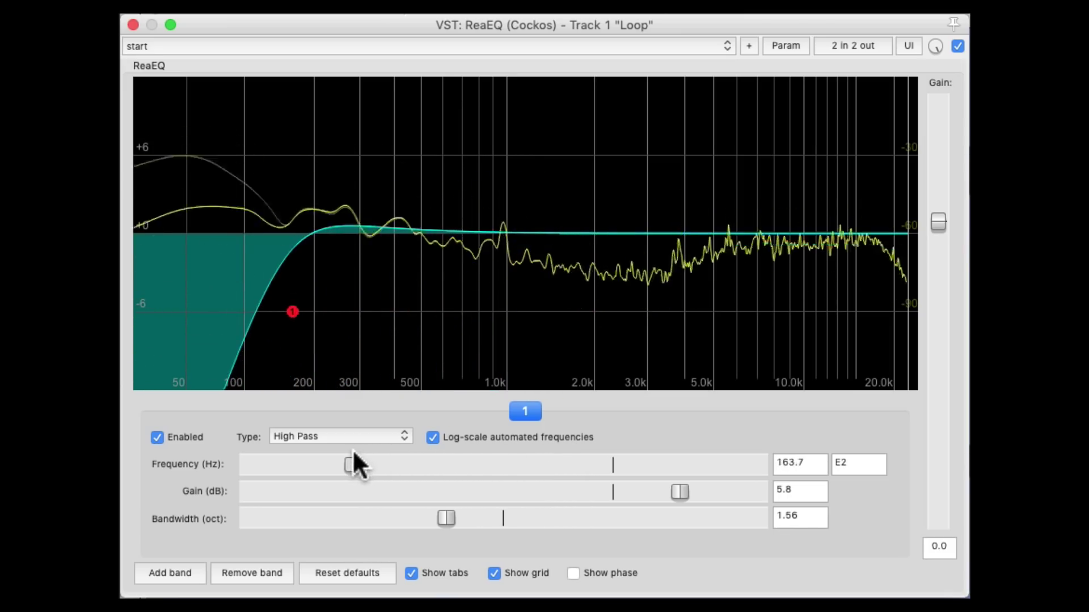
pyautogui.click(385, 438)
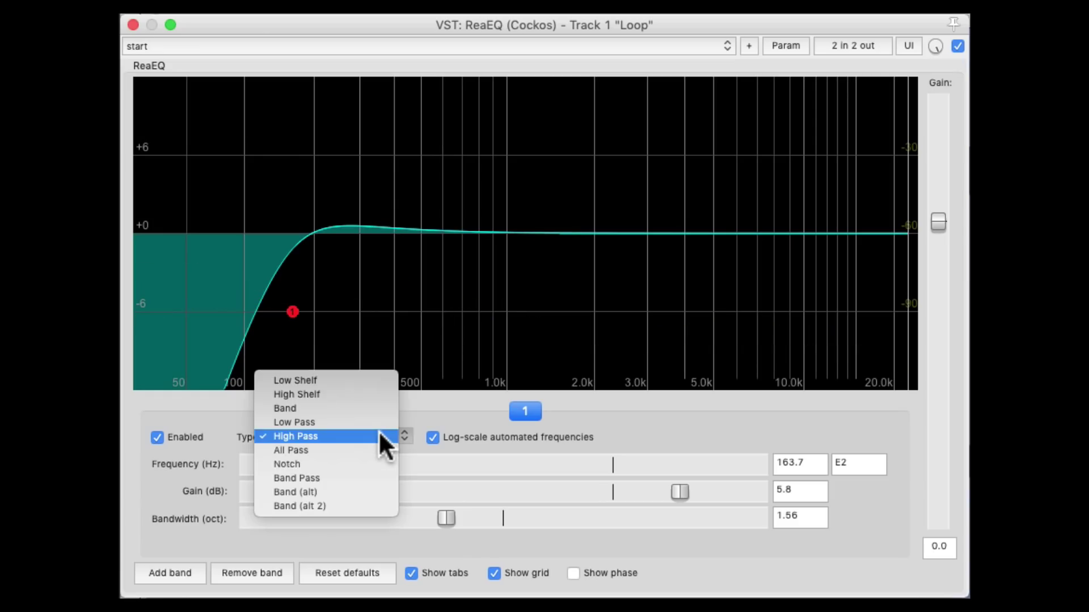
# Switch band 1 to a Notch filter and sweep it across the frequency range
pyautogui.click(379, 462)
pyautogui.moveTo(345, 463)
pyautogui.mouseDown()
pyautogui.moveTo(544, 466)
pyautogui.moveTo(491, 467)
pyautogui.moveTo(498, 475)
pyautogui.mouseUp()
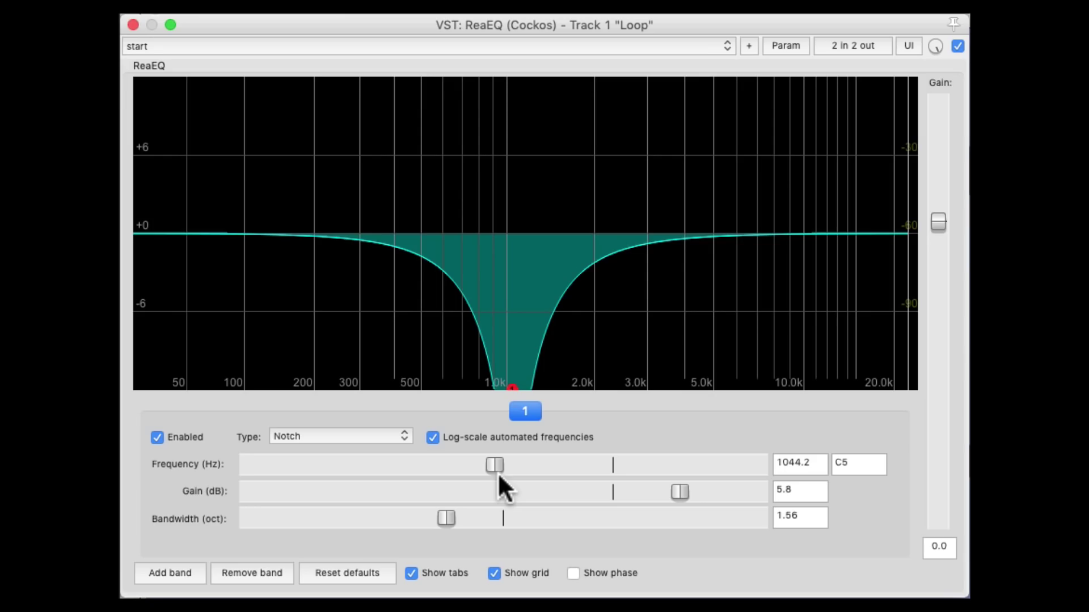
pyautogui.moveTo(498, 475)
pyautogui.mouseDown()
pyautogui.moveTo(624, 467)
pyautogui.moveTo(462, 466)
pyautogui.mouseUp()
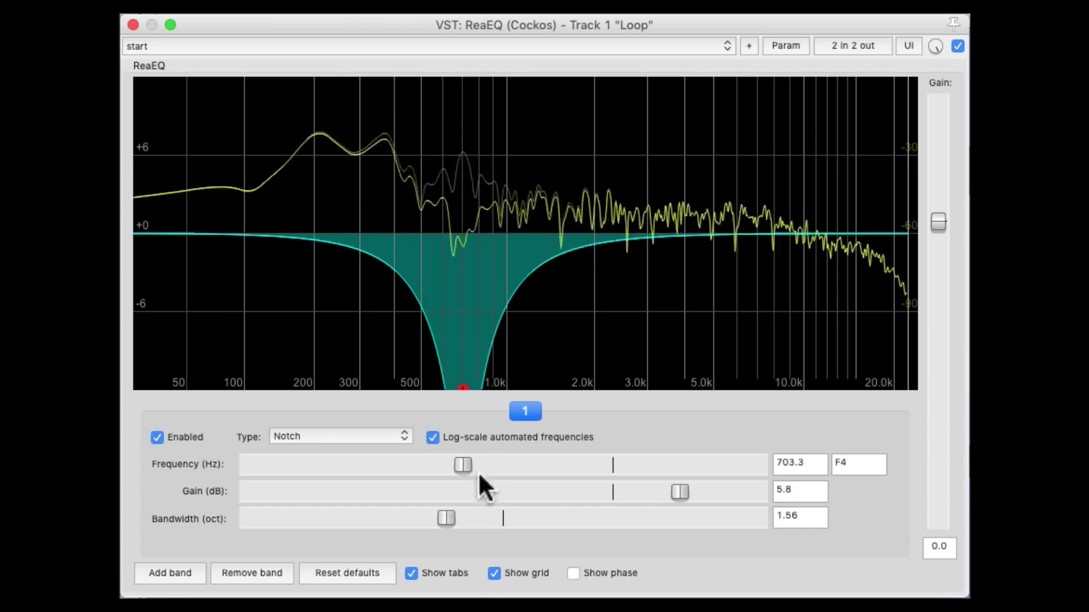
# Switch band 1 to Band Pass centered at 611.4 Hz
pyautogui.click(375, 439)
pyautogui.click(377, 448)
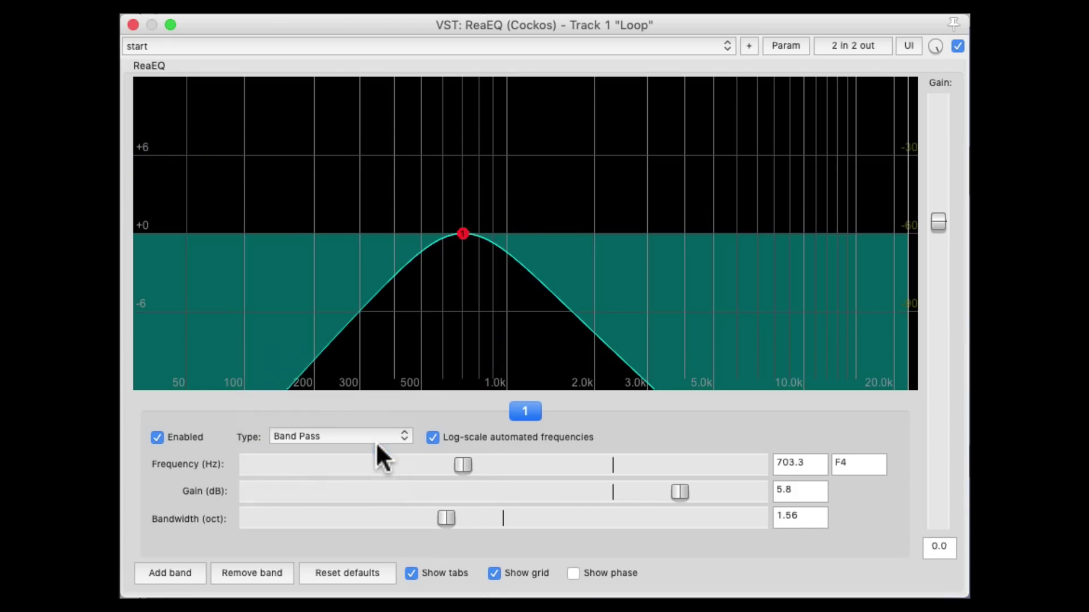
pyautogui.moveTo(463, 464)
pyautogui.mouseDown()
pyautogui.moveTo(378, 465)
pyautogui.moveTo(591, 462)
pyautogui.moveTo(452, 464)
pyautogui.mouseUp()
pyautogui.click(371, 437)
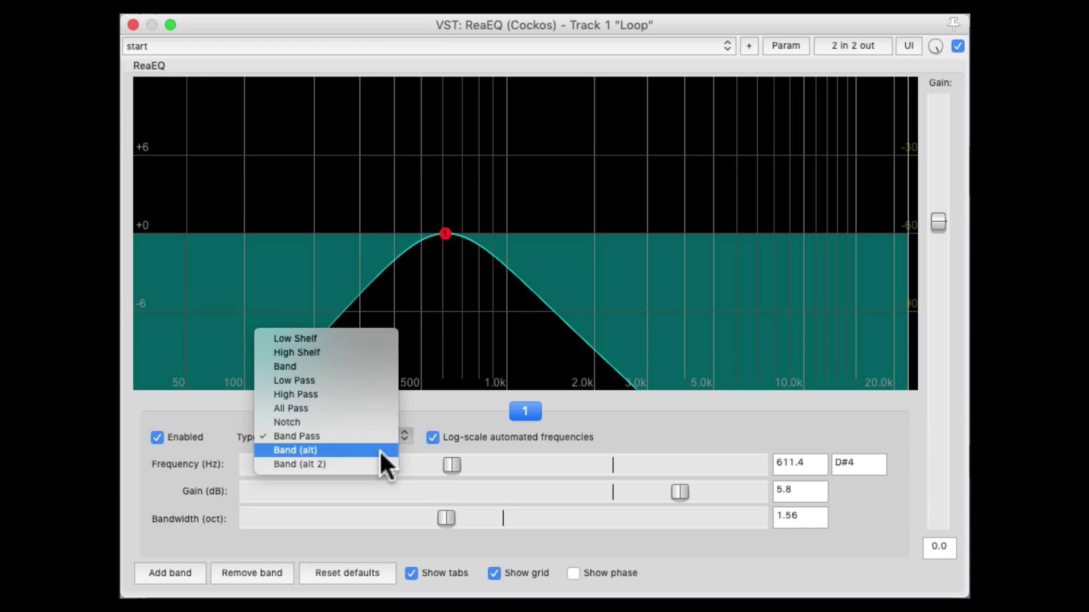
# Audition band 1 as Band (alt) and Band (alt 2), then return it to the standard Band type
pyautogui.click(380, 451)
pyautogui.press('space')
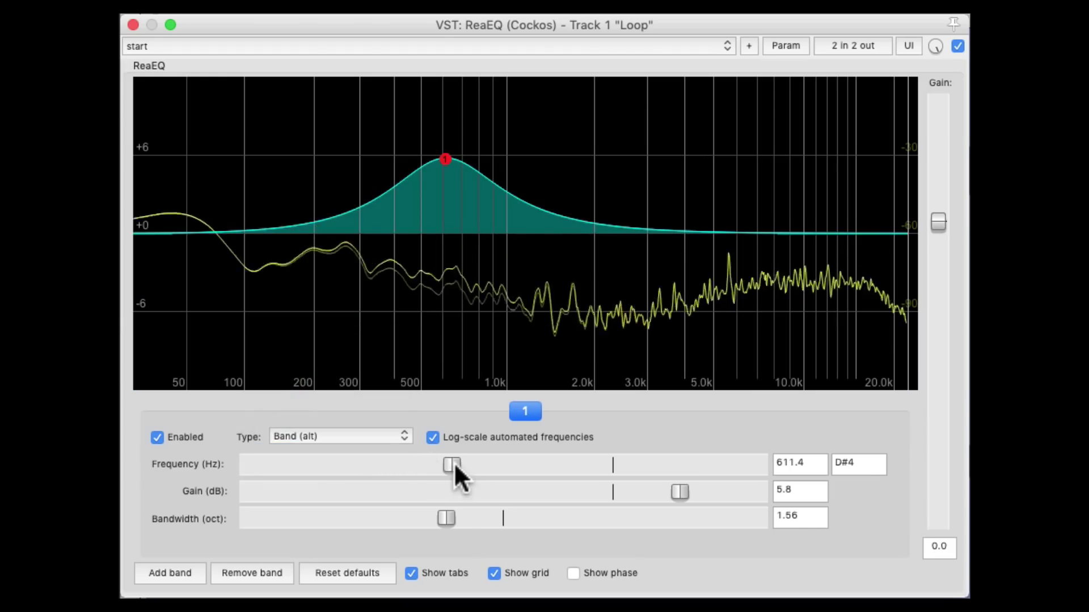
pyautogui.moveTo(452, 465); pyautogui.dragTo(518, 461)
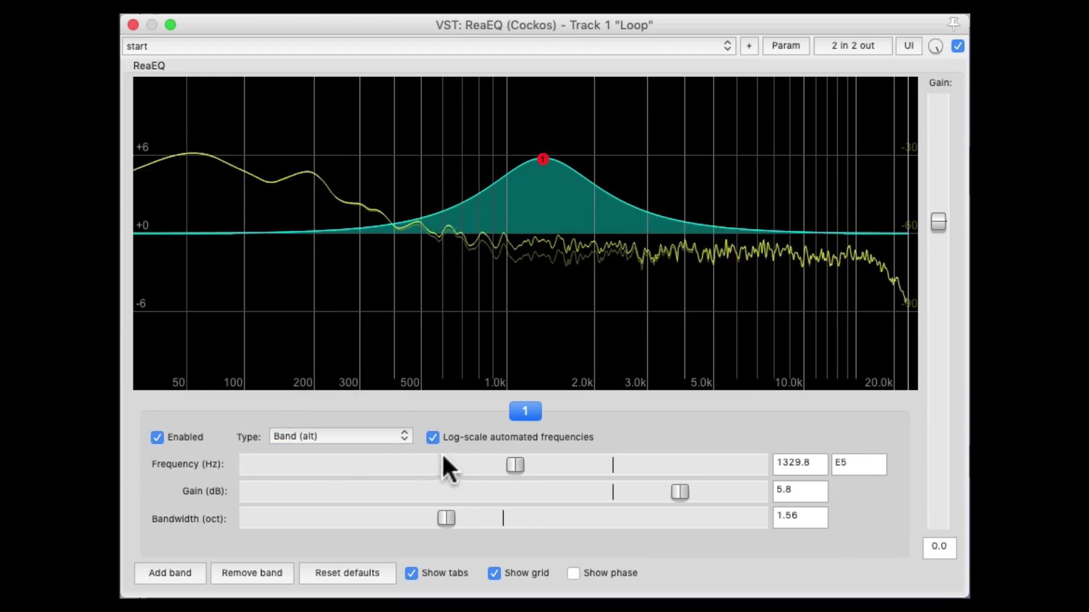
pyautogui.click(381, 434)
pyautogui.click(381, 451)
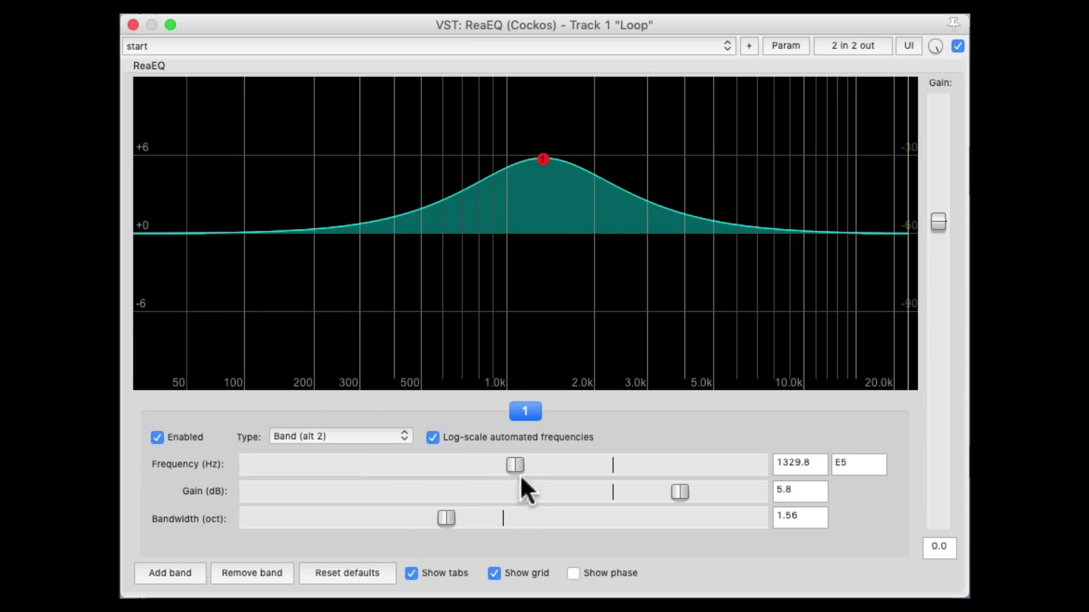
pyautogui.click(340, 437)
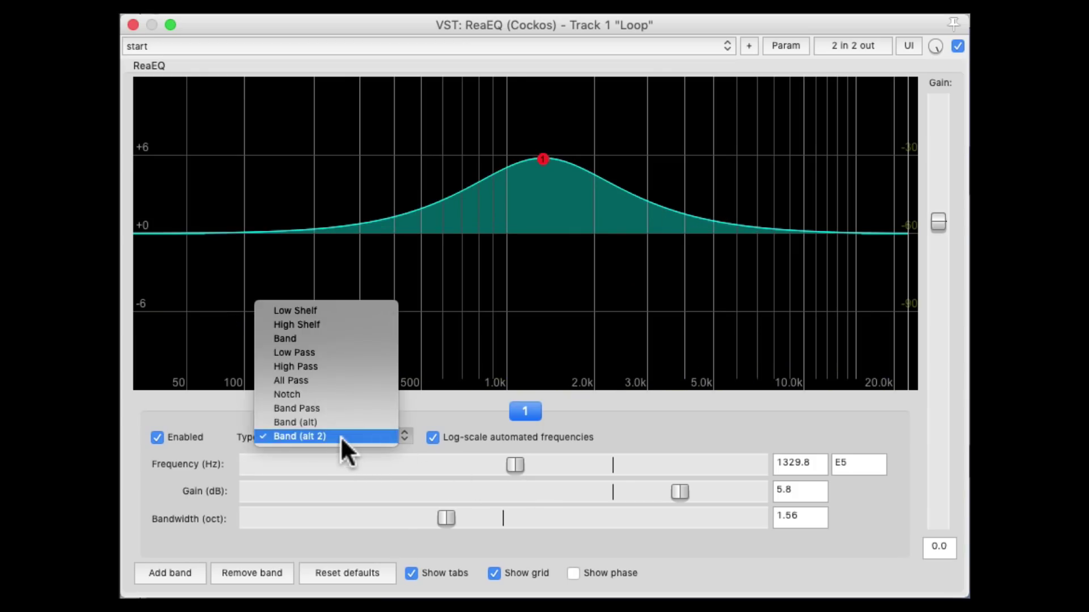
pyautogui.click(348, 338)
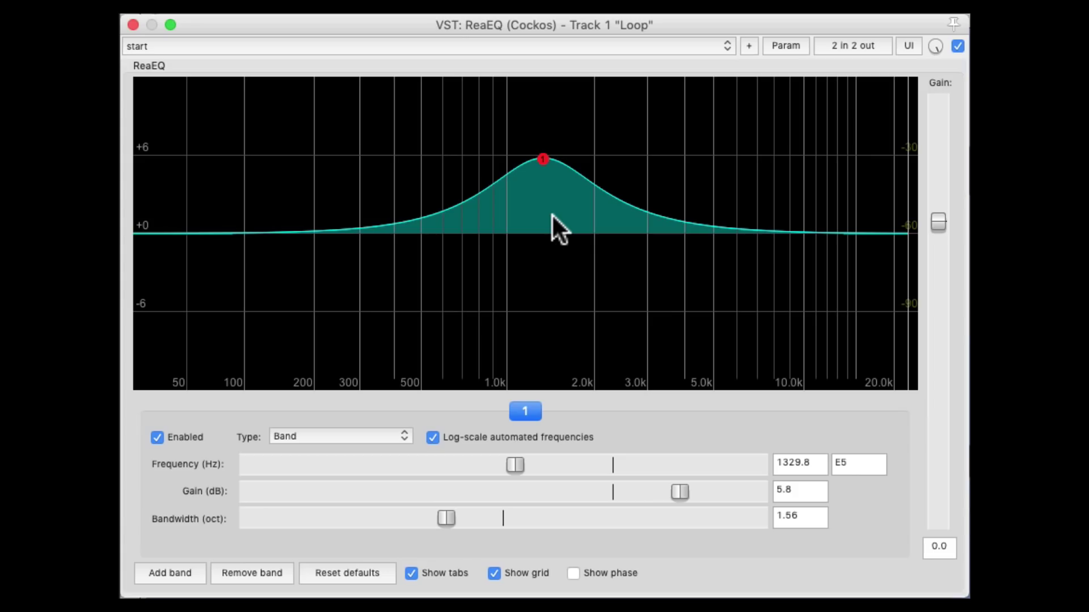
# Set the bell's bandwidth to 1.16 octaves and its frequency to 1551.2 Hz
pyautogui.moveTo(452, 516); pyautogui.dragTo(401, 518)
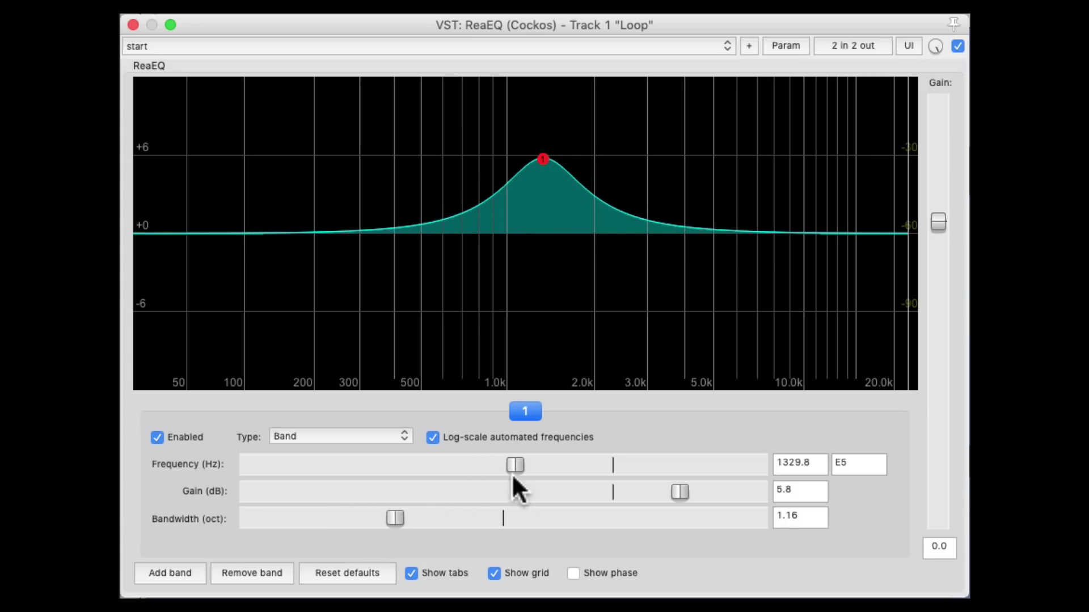
pyautogui.press('space')
pyautogui.moveTo(514, 465)
pyautogui.mouseDown()
pyautogui.moveTo(599, 465)
pyautogui.moveTo(421, 465)
pyautogui.moveTo(528, 465)
pyautogui.mouseUp()
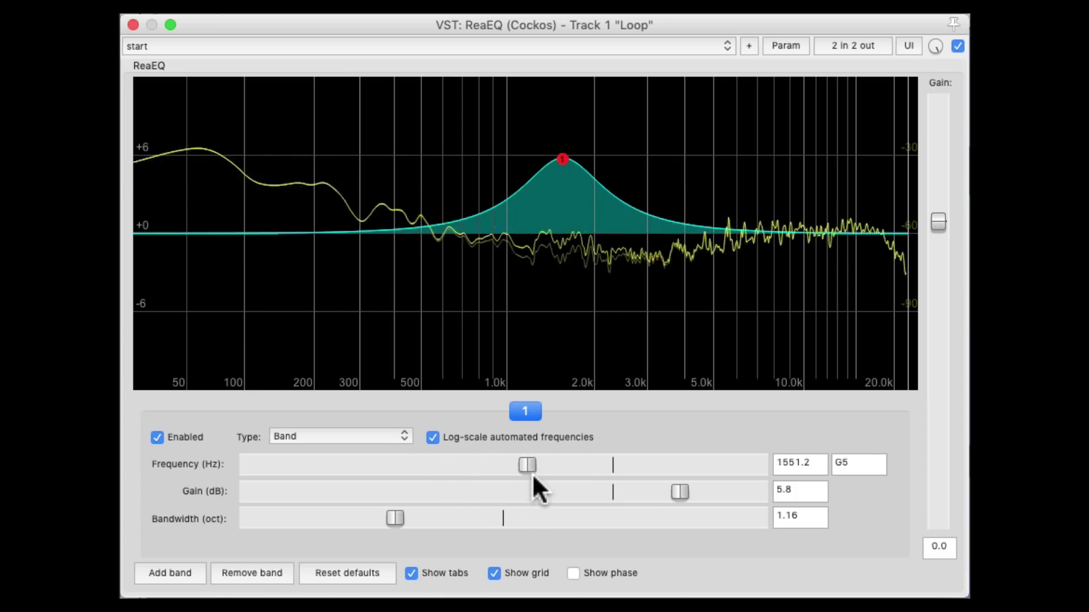
pyautogui.press('space')
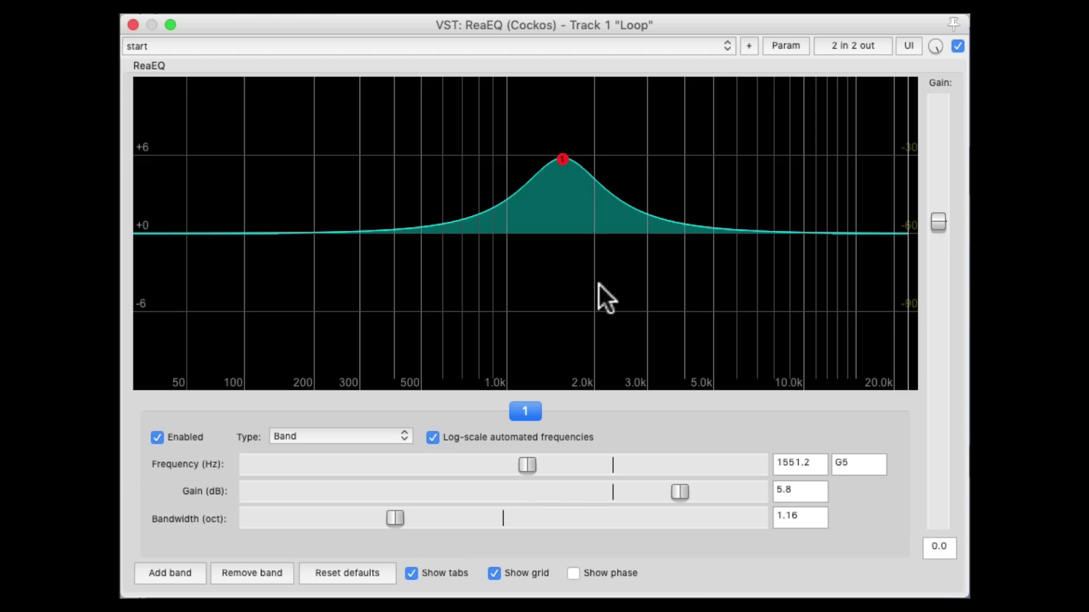
# Turn on Large band handles from band 1's right-click menu on the graph
pyautogui.rightClick(563, 158)
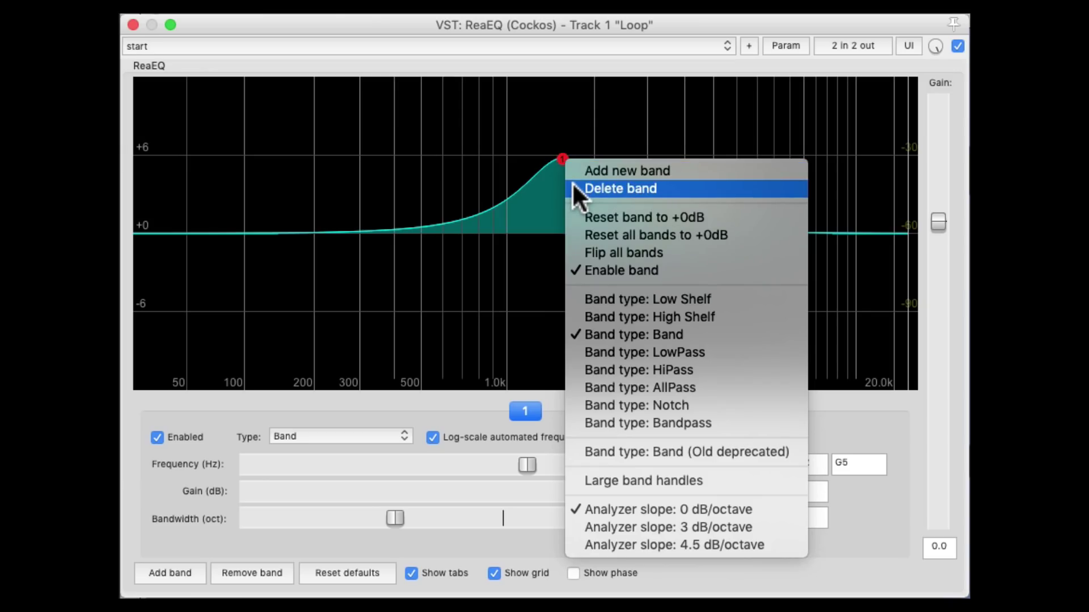
pyautogui.click(573, 481)
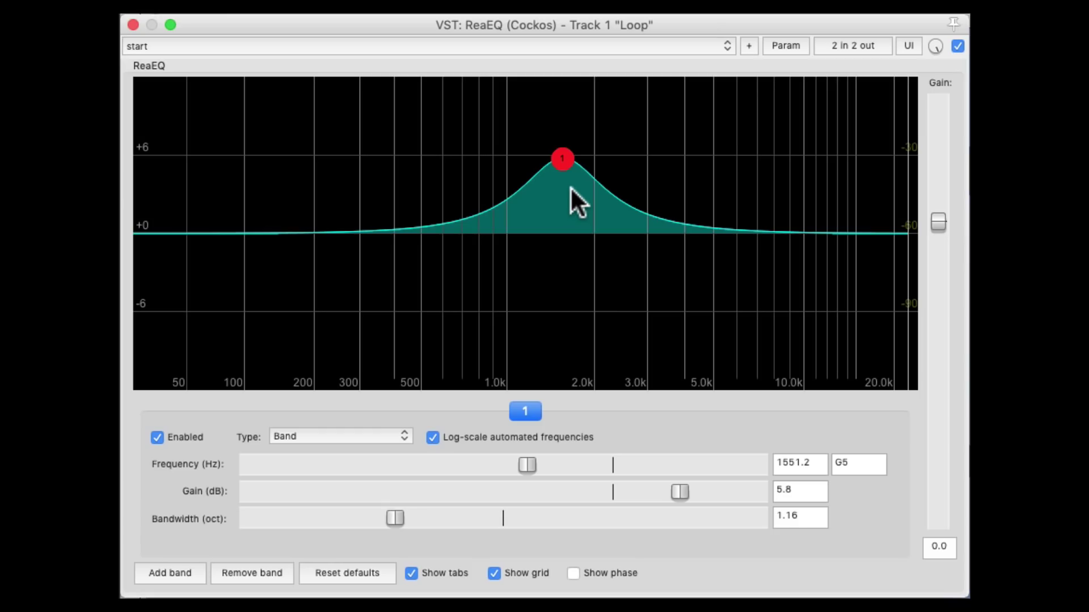
pyautogui.moveTo(565, 160)
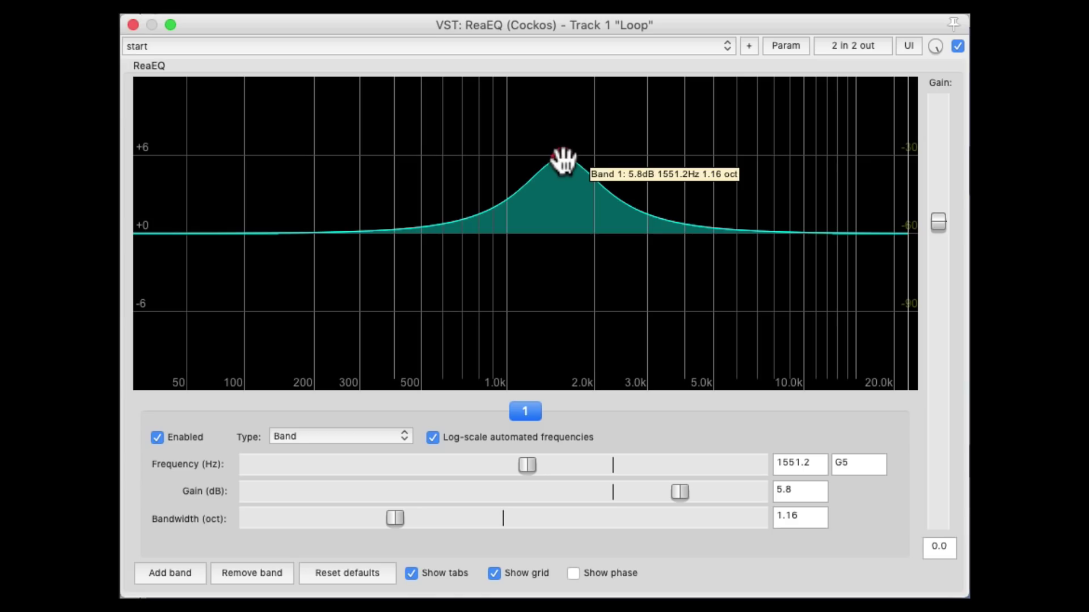
# Sweep band 1's peak across the graph to about 3800 Hz while auditioning the drum loop
pyautogui.moveTo(563, 160)
pyautogui.mouseDown()
pyautogui.moveTo(561, 146)
pyautogui.moveTo(556, 311)
pyautogui.moveTo(564, 151)
pyautogui.moveTo(549, 306)
pyautogui.moveTo(555, 165)
pyautogui.mouseUp()
pyautogui.press('space')
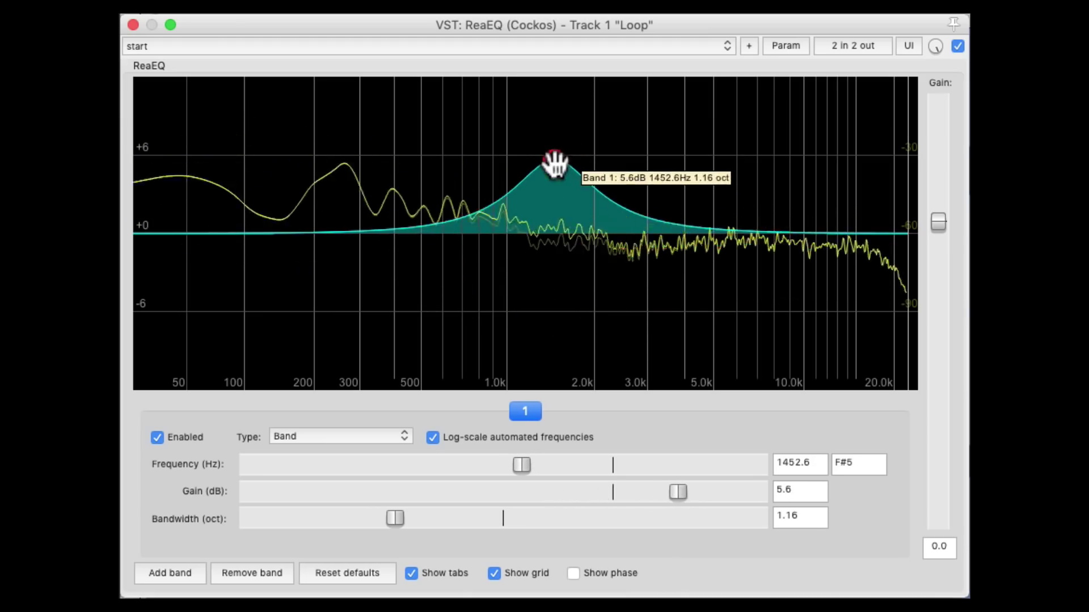
pyautogui.press('space')
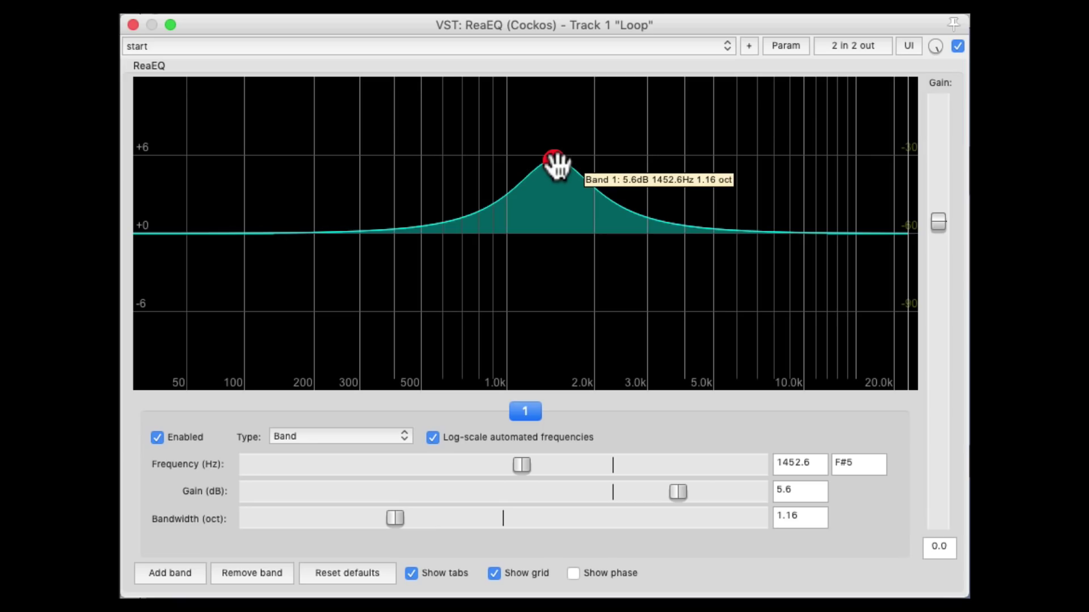
pyautogui.moveTo(556, 165)
pyautogui.mouseDown()
pyautogui.moveTo(399, 168)
pyautogui.moveTo(680, 164)
pyautogui.moveTo(402, 161)
pyautogui.moveTo(407, 329)
pyautogui.moveTo(547, 313)
pyautogui.moveTo(720, 318)
pyautogui.moveTo(722, 160)
pyautogui.moveTo(380, 156)
pyautogui.moveTo(384, 262)
pyautogui.moveTo(382, 209)
pyautogui.moveTo(440, 163)
pyautogui.moveTo(540, 161)
pyautogui.mouseUp()
pyautogui.press('space')
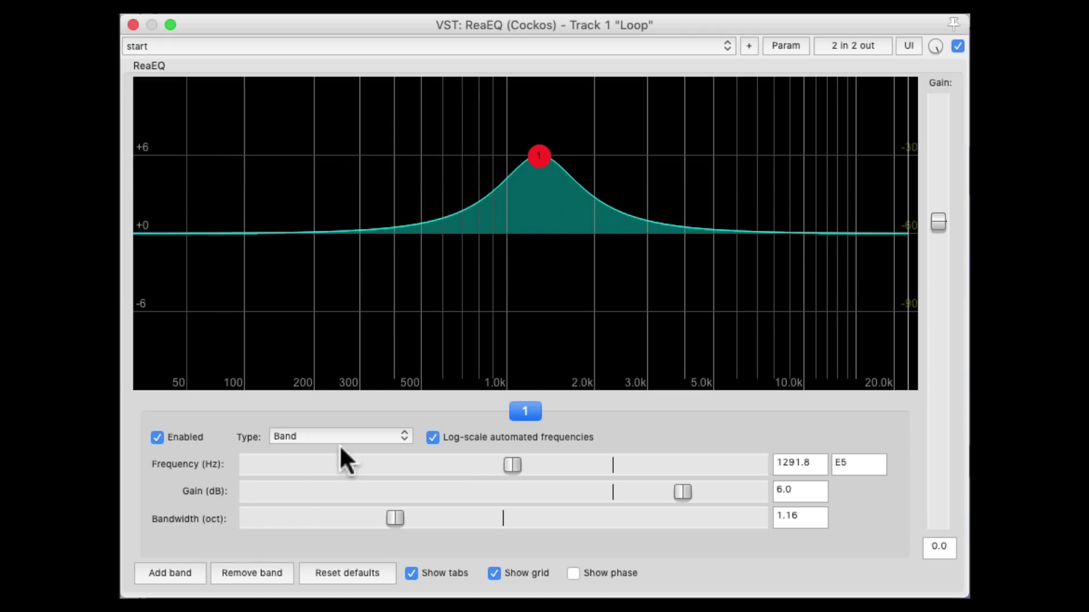
# Shift-drag band 1 to vary its bandwidth, finishing at 1903 Hz, 5.5 dB, 0.98 octave
pyautogui.press('shift')
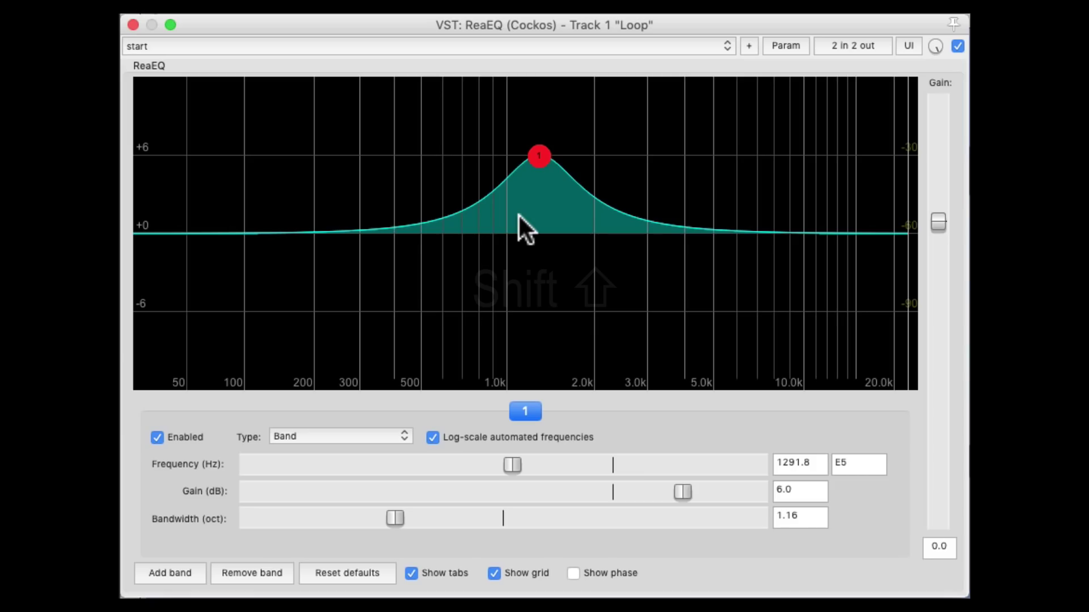
pyautogui.moveTo(538, 155)
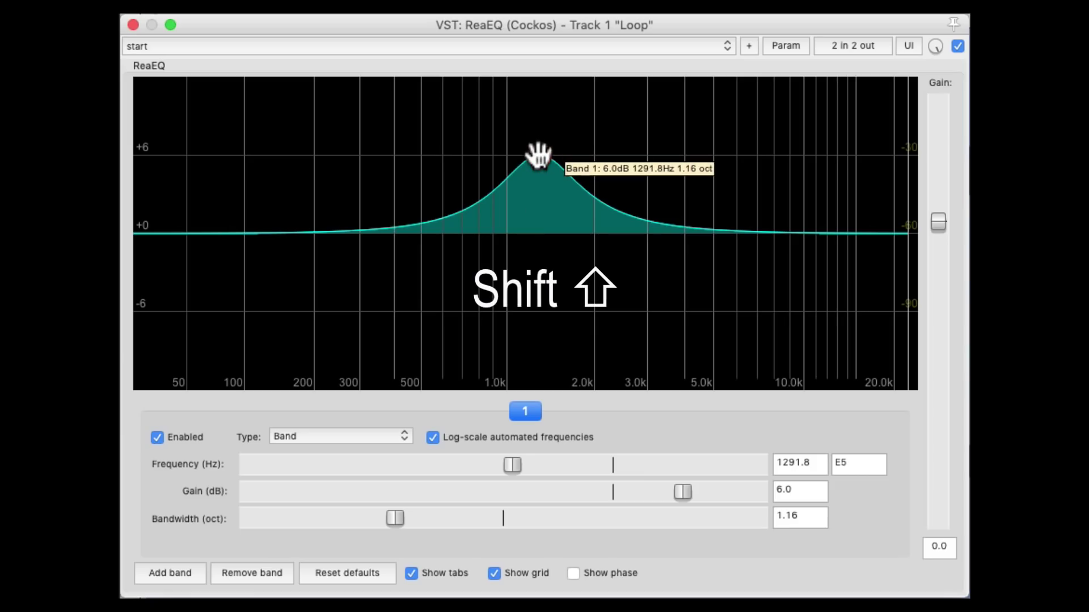
pyautogui.moveTo(538, 155)
pyautogui.mouseDown()
pyautogui.moveTo(486, 159)
pyautogui.moveTo(549, 153)
pyautogui.moveTo(480, 161)
pyautogui.moveTo(611, 163)
pyautogui.moveTo(607, 152)
pyautogui.moveTo(530, 162)
pyautogui.mouseUp()
pyautogui.press('shift')
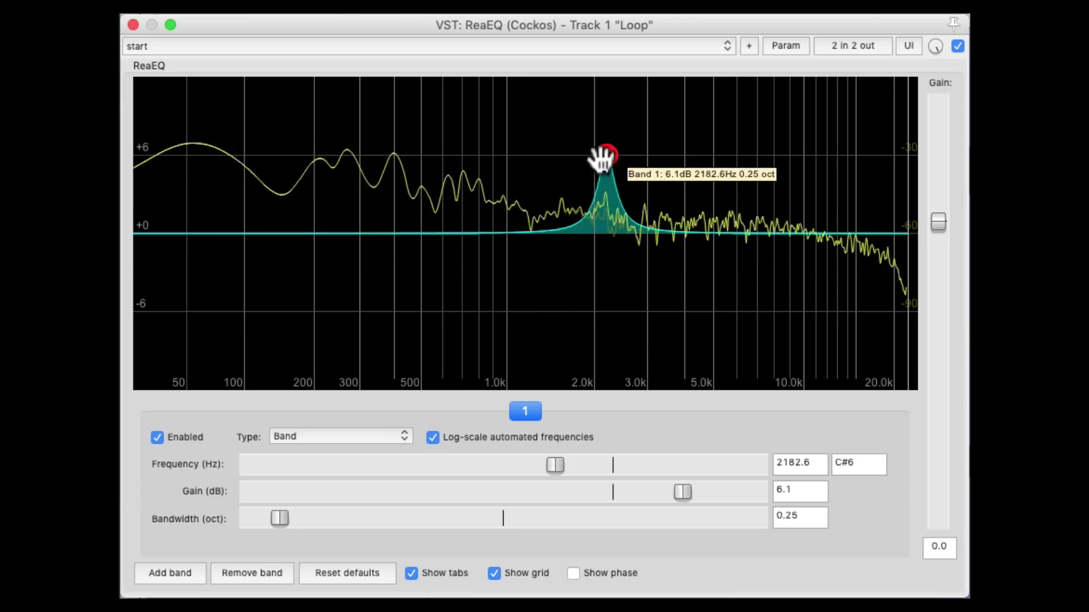
pyautogui.moveTo(603, 158); pyautogui.dragTo(770, 118)
pyautogui.press('shift')
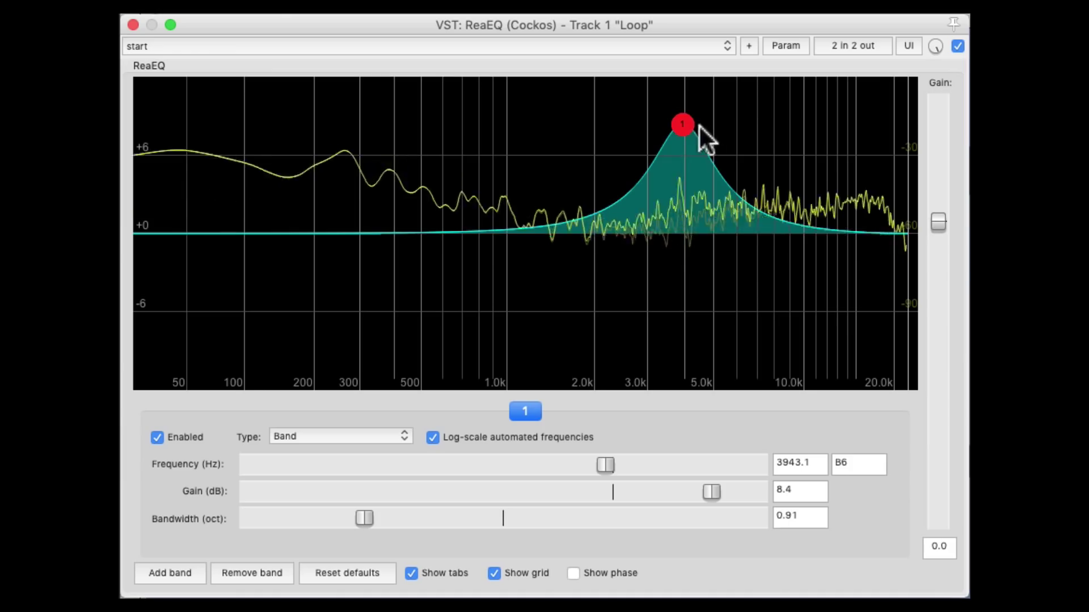
pyautogui.moveTo(685, 128); pyautogui.dragTo(590, 162)
pyautogui.press('shift')
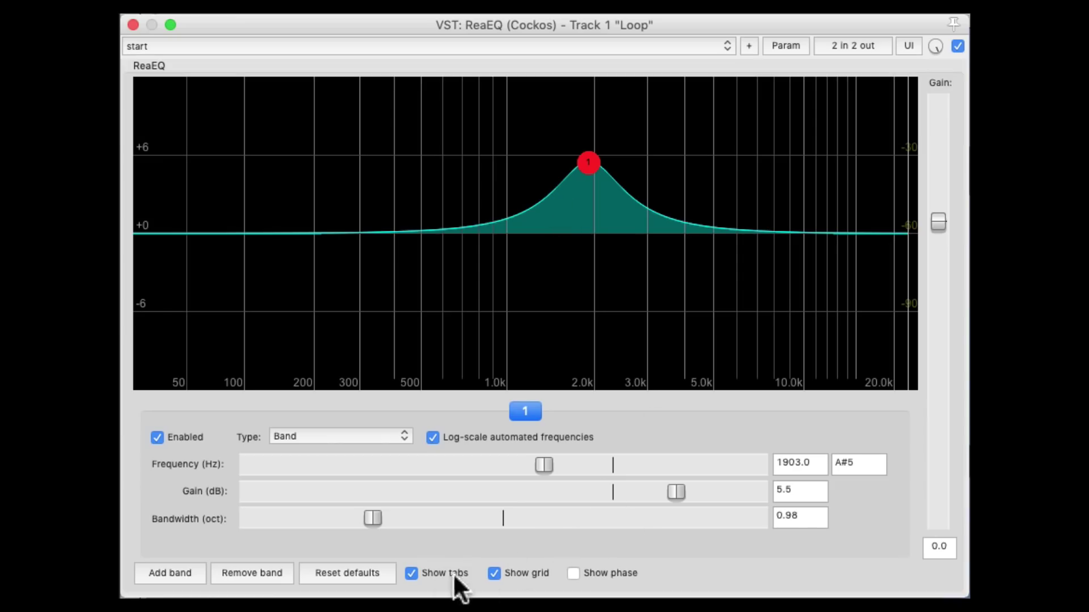
# Hide the band parameter tabs and move band 1 up for more gain
pyautogui.click(411, 573)
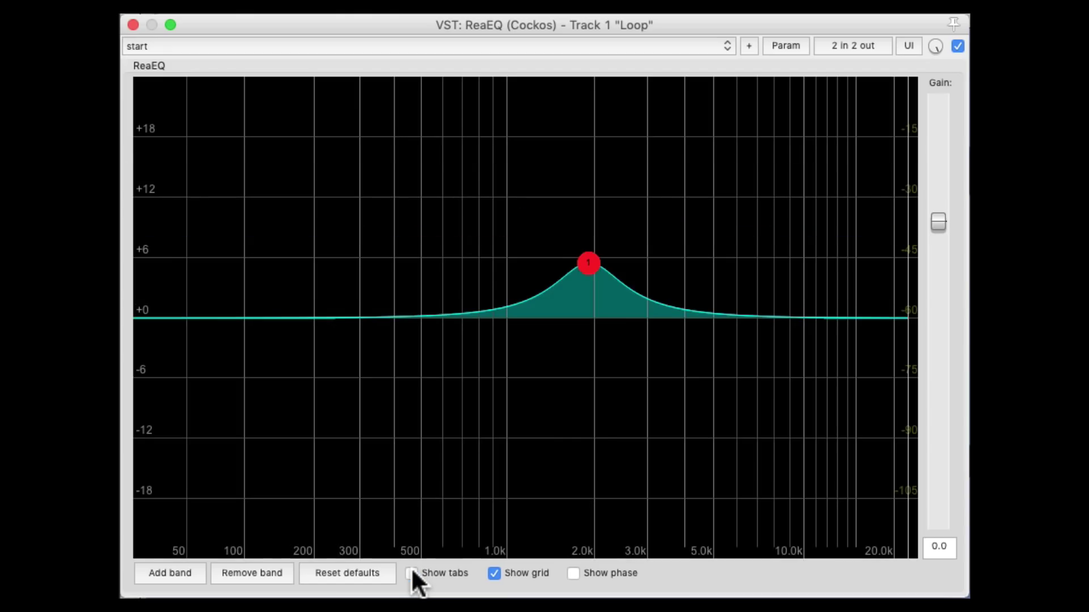
pyautogui.moveTo(591, 258)
pyautogui.mouseDown()
pyautogui.moveTo(645, 204)
pyautogui.moveTo(543, 224)
pyautogui.moveTo(622, 224)
pyautogui.moveTo(620, 184)
pyautogui.moveTo(597, 477)
pyautogui.moveTo(602, 237)
pyautogui.moveTo(584, 236)
pyautogui.moveTo(627, 241)
pyautogui.moveTo(578, 243)
pyautogui.moveTo(675, 236)
pyautogui.moveTo(605, 244)
pyautogui.mouseUp()
pyautogui.press('shift')
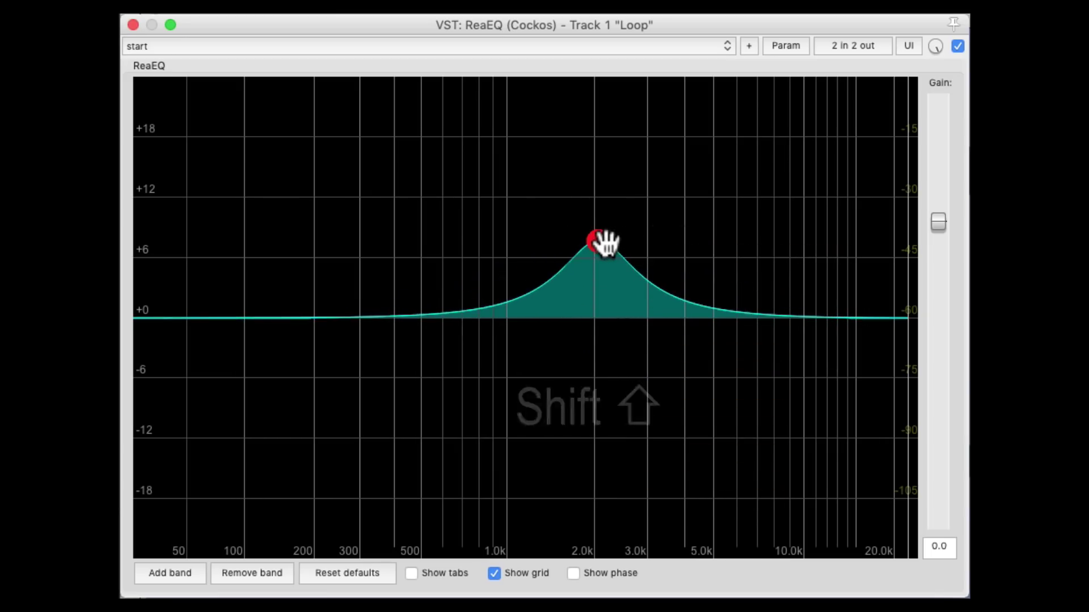
# Add band 2 near 6 kHz and band 3 near 343 Hz from the band menu
pyautogui.rightClick(602, 241)
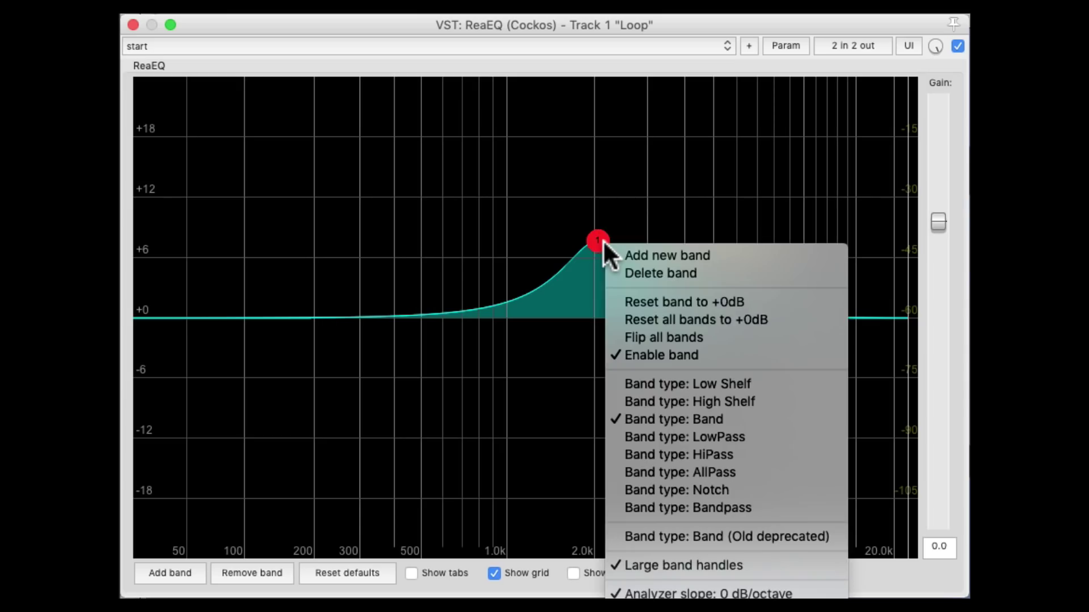
pyautogui.click(617, 258)
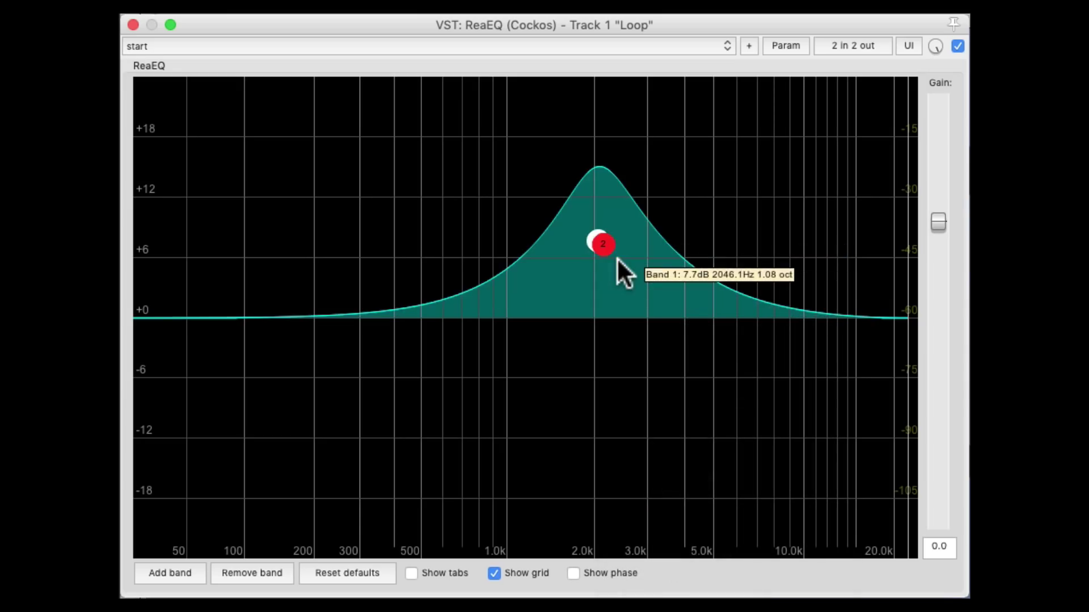
pyautogui.moveTo(617, 258); pyautogui.dragTo(769, 240)
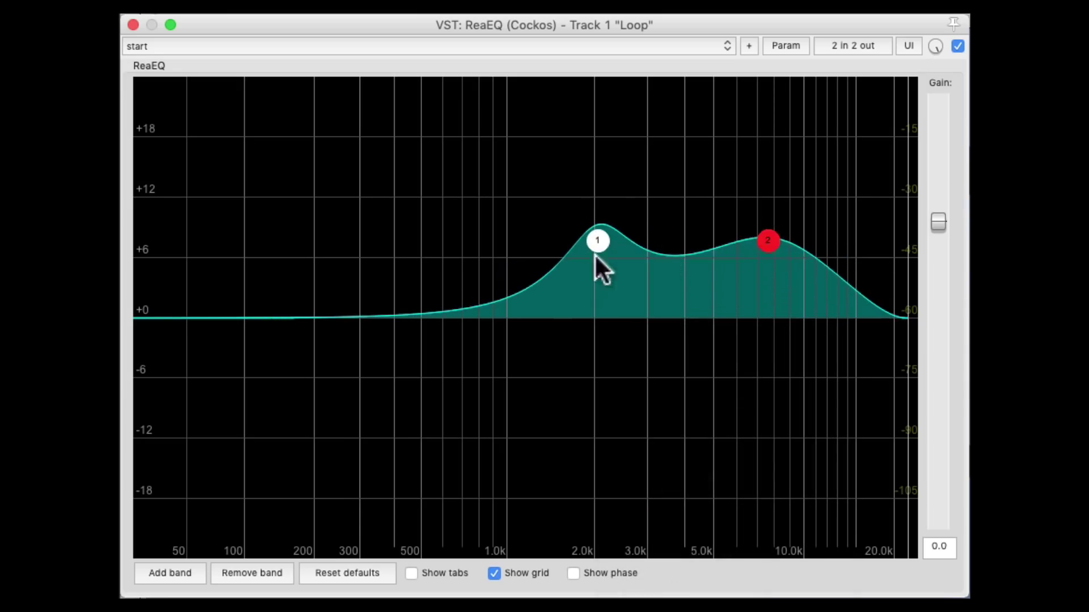
pyautogui.rightClick(387, 233)
pyautogui.click(391, 240)
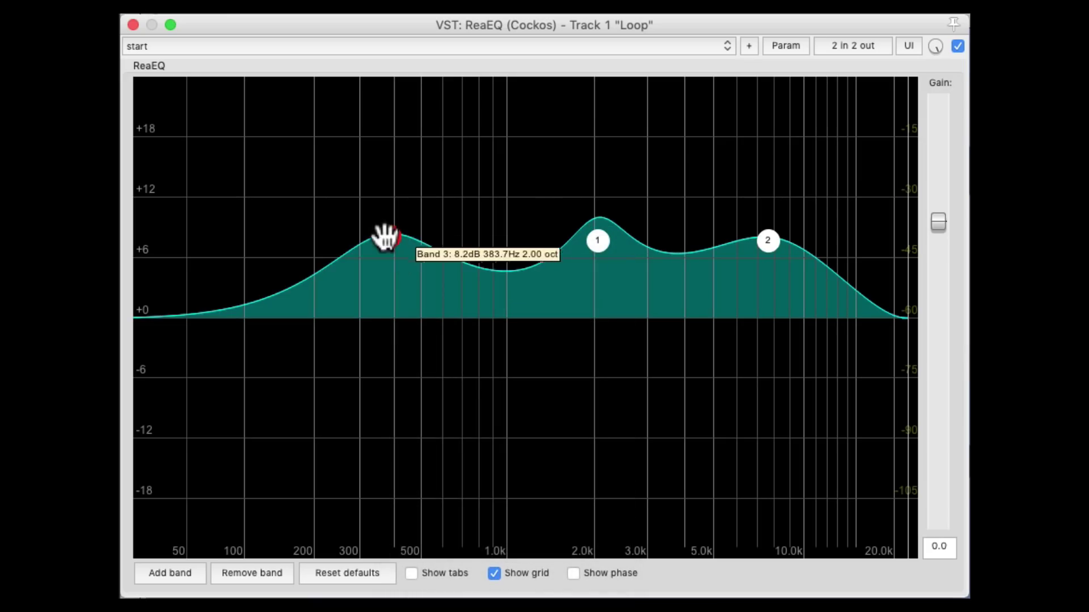
pyautogui.moveTo(386, 237)
pyautogui.mouseDown()
pyautogui.moveTo(348, 238)
pyautogui.moveTo(373, 239)
pyautogui.mouseUp()
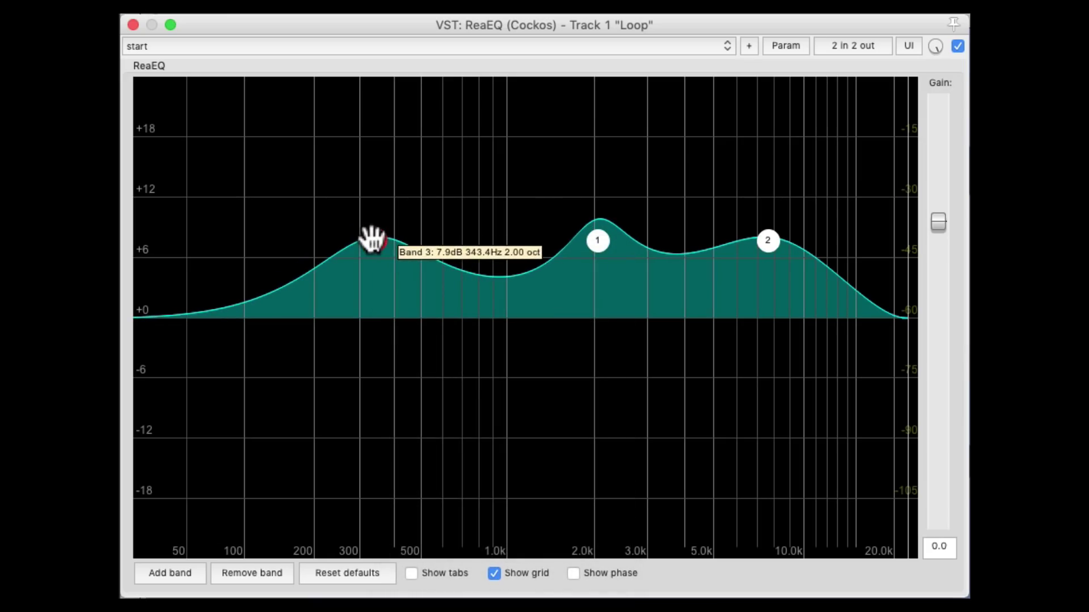
# Delete bands 3 and 2, leaving band 1 at 7.7 dB, 2046 Hz
pyautogui.rightClick(376, 238)
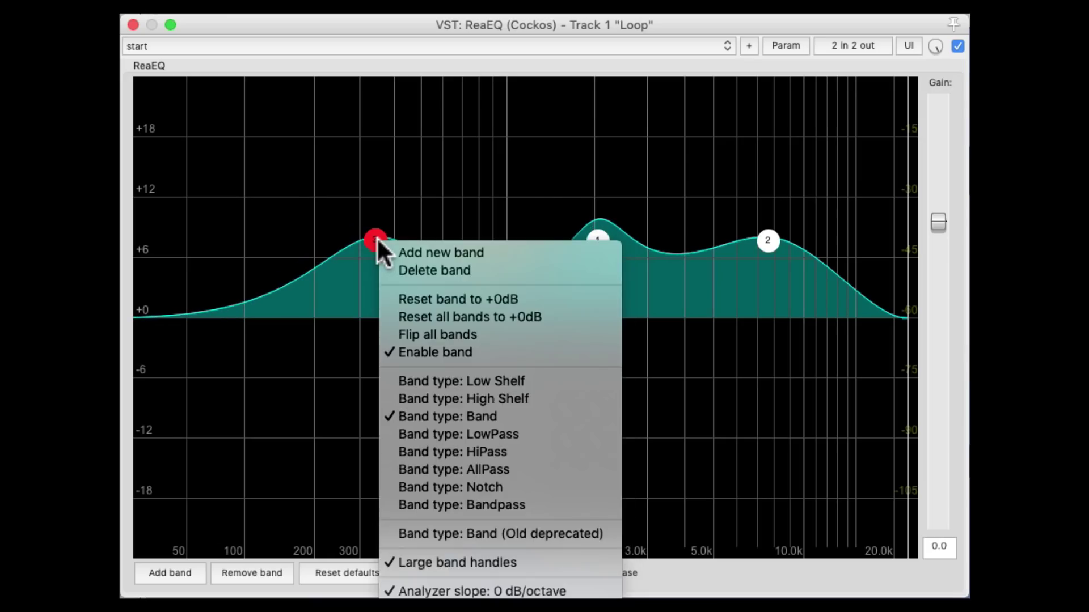
pyautogui.click(381, 268)
pyautogui.rightClick(758, 241)
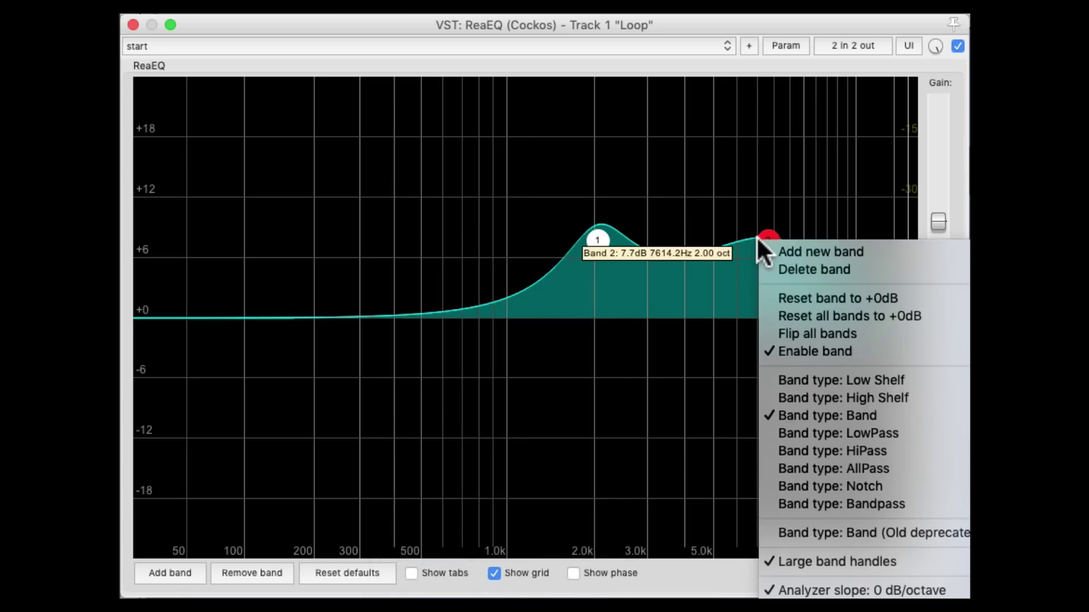
pyautogui.click(778, 267)
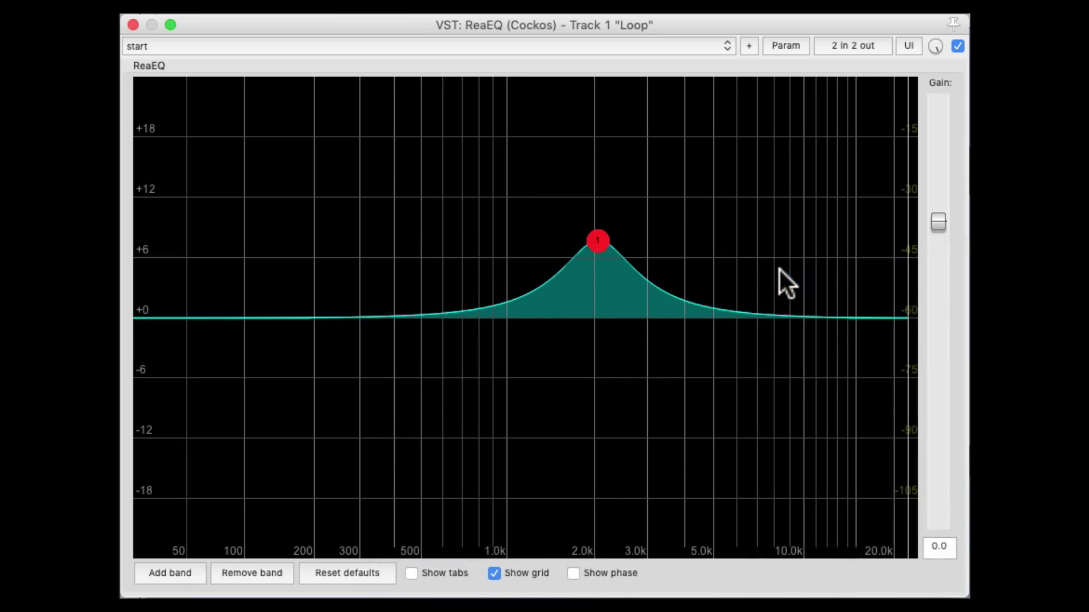
# Reset band 1 to 0 dB twice, ending with a +10 dB boost
pyautogui.rightClick(594, 239)
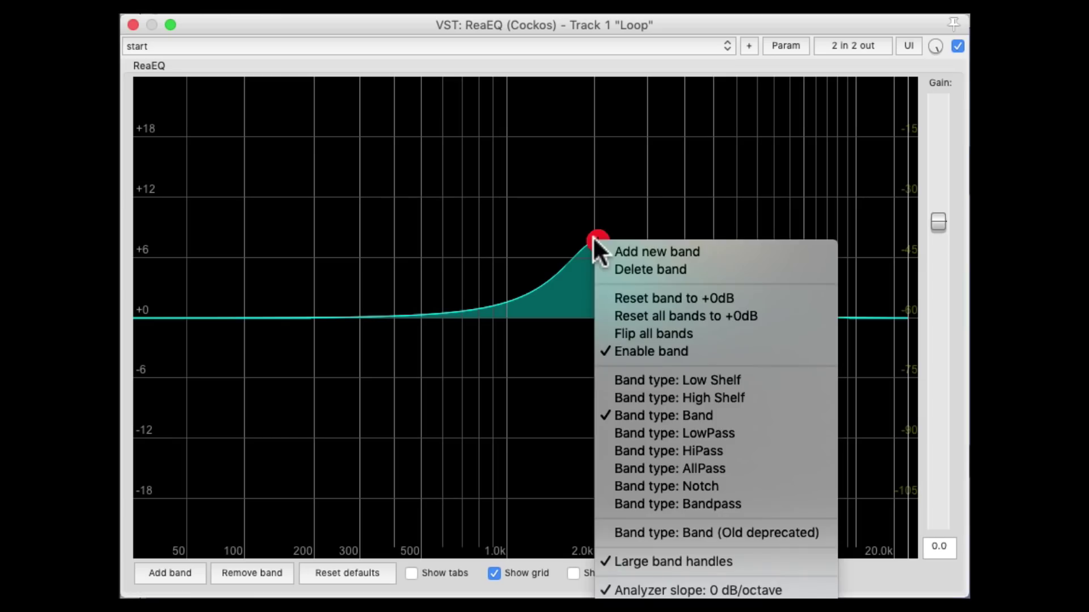
pyautogui.click(601, 300)
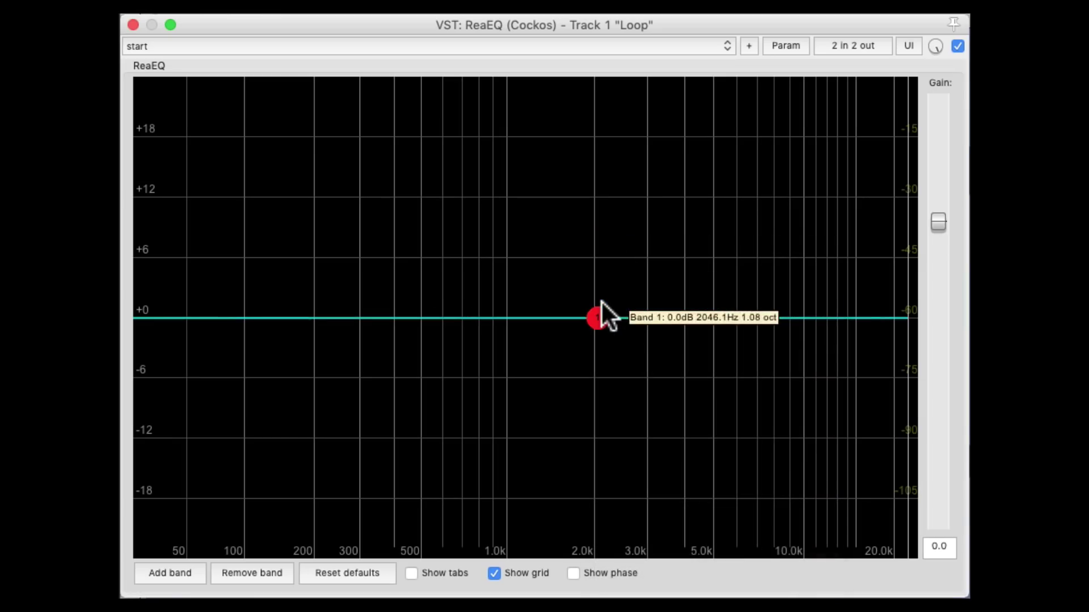
pyautogui.moveTo(600, 319); pyautogui.dragTo(600, 227)
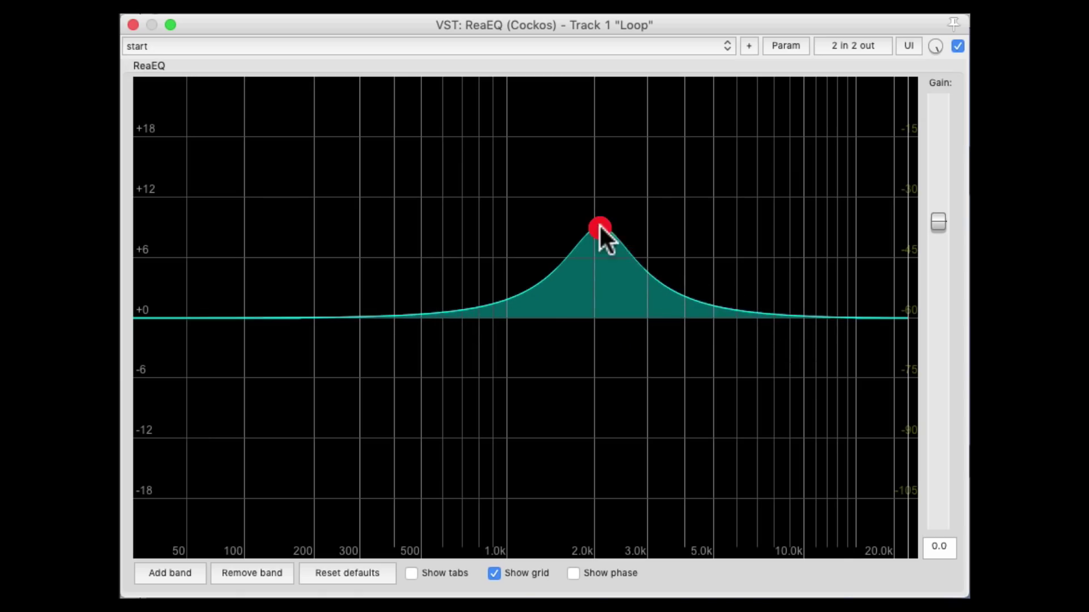
pyautogui.rightClick(600, 227)
pyautogui.click(606, 287)
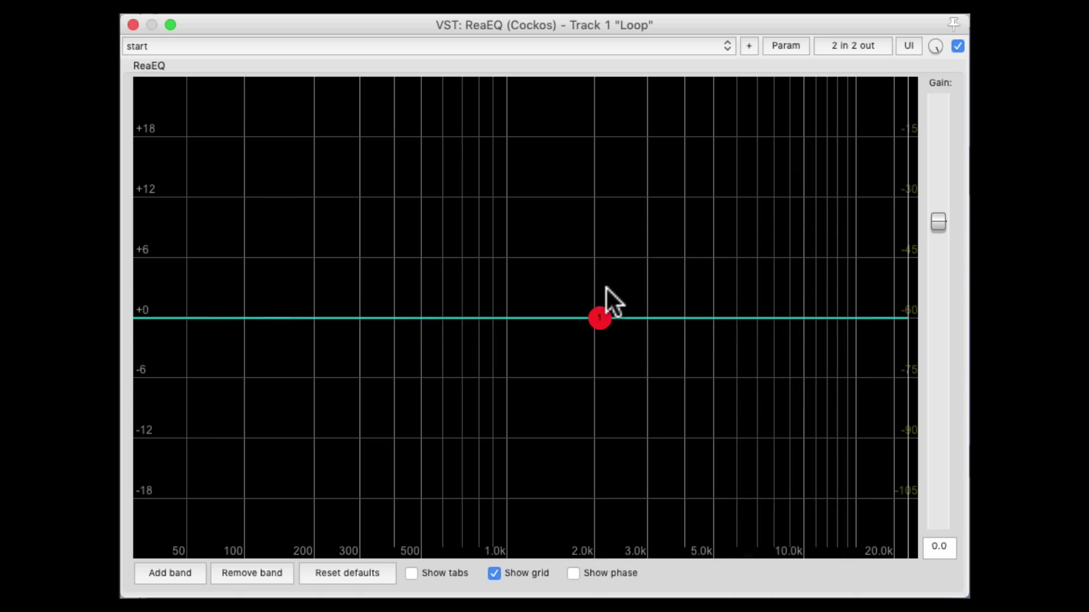
pyautogui.moveTo(601, 313); pyautogui.dragTo(596, 208)
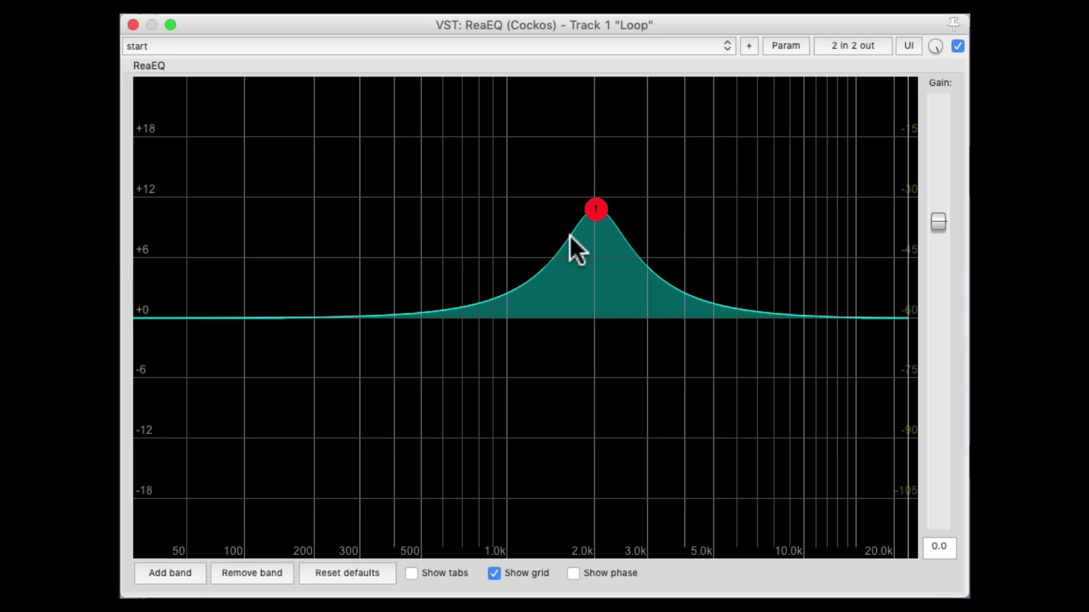
# Add bands near 400 Hz and 10 kHz, reset all then undo, and flip all bands to cuts
pyautogui.doubleClick(385, 207)
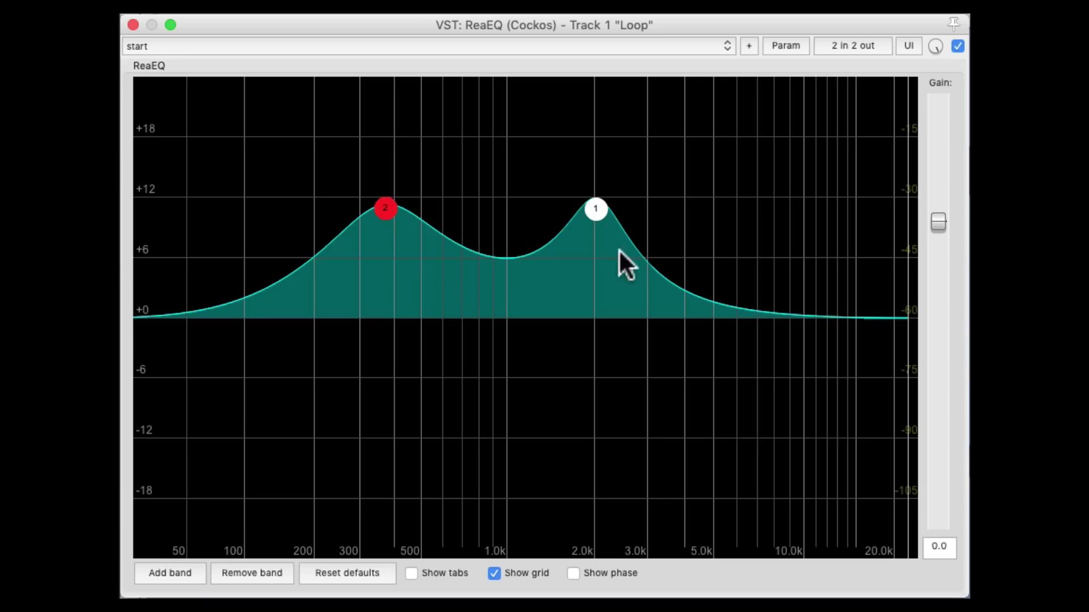
pyautogui.doubleClick(785, 227)
pyautogui.rightClick(785, 227)
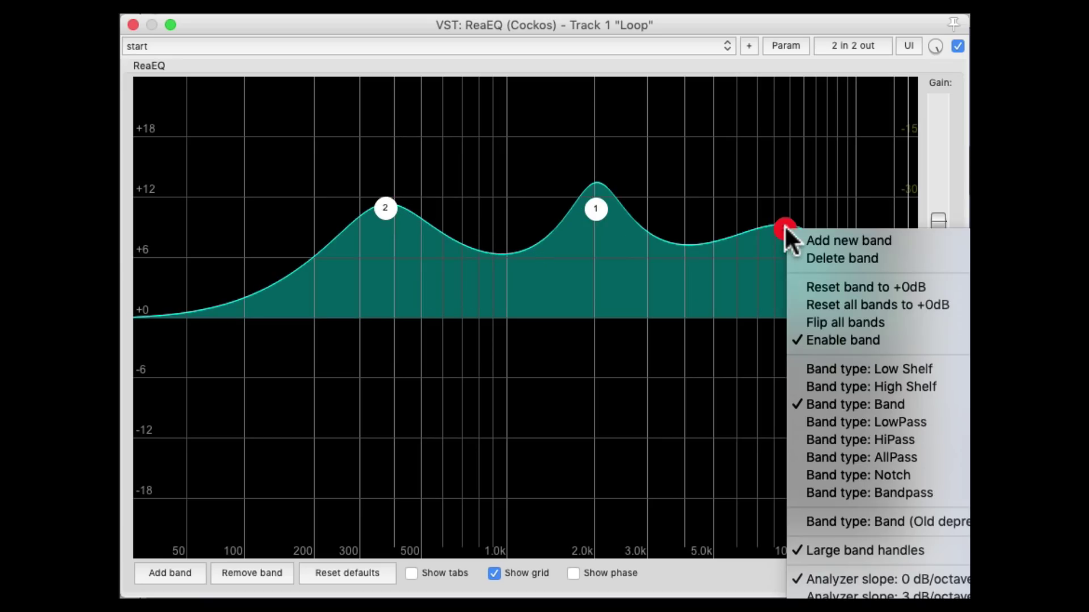
pyautogui.click(786, 309)
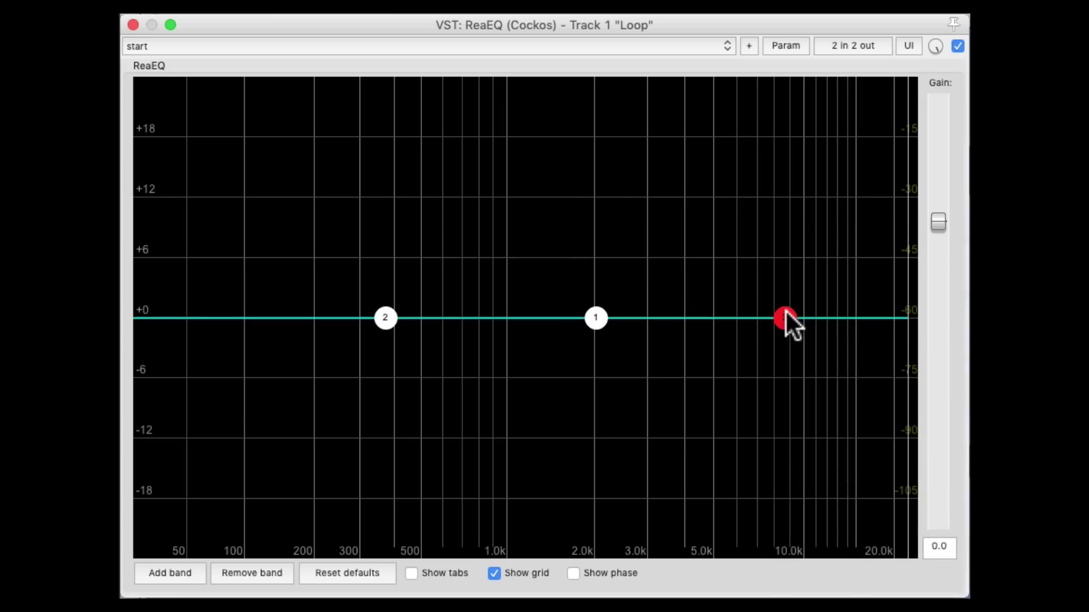
pyautogui.press('super+z')
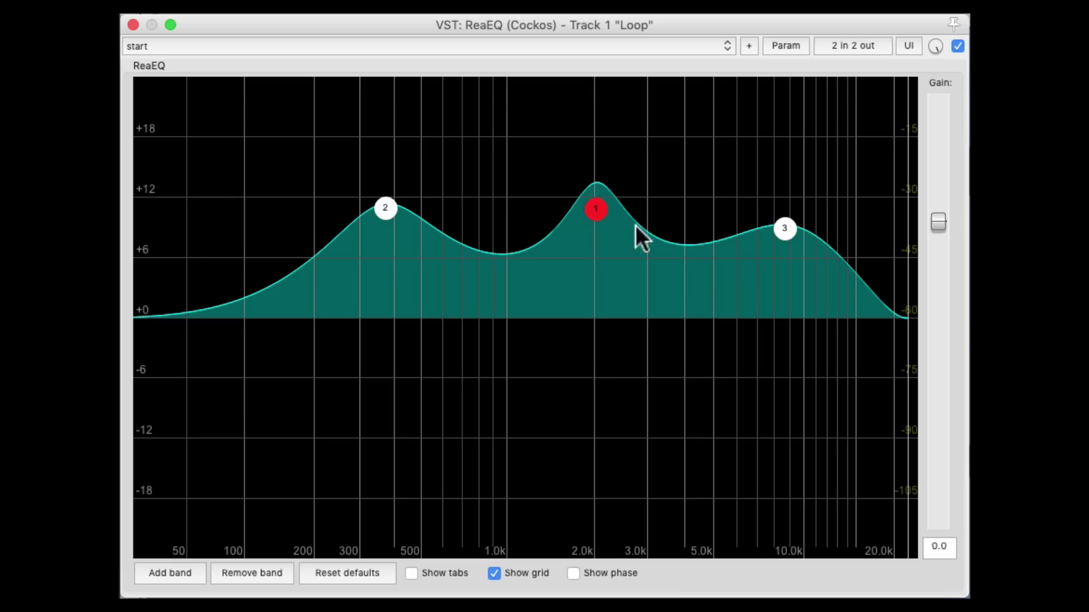
pyautogui.rightClick(594, 202)
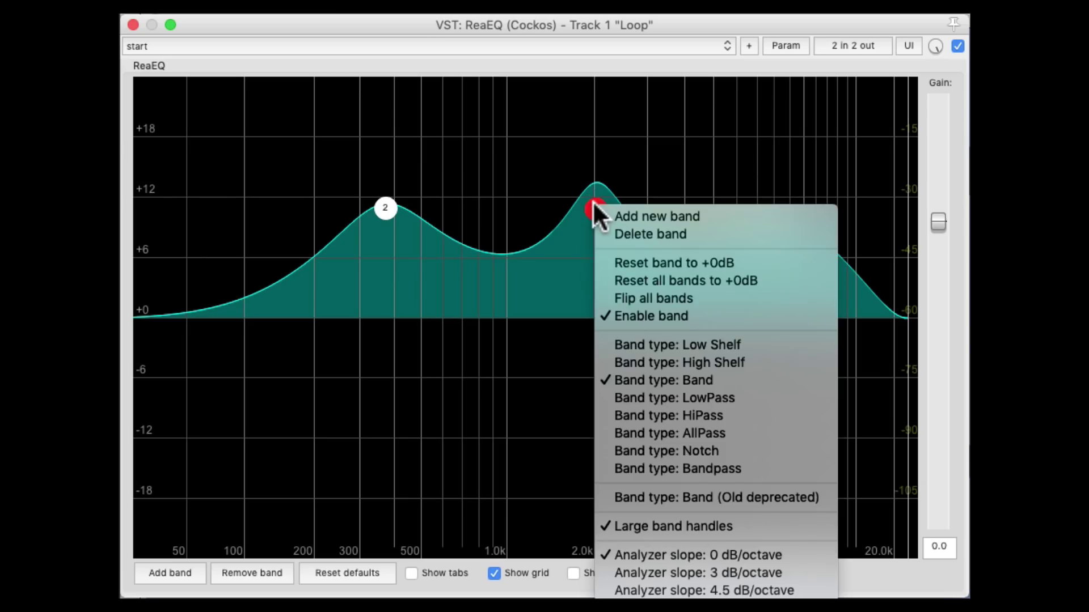
pyautogui.click(598, 295)
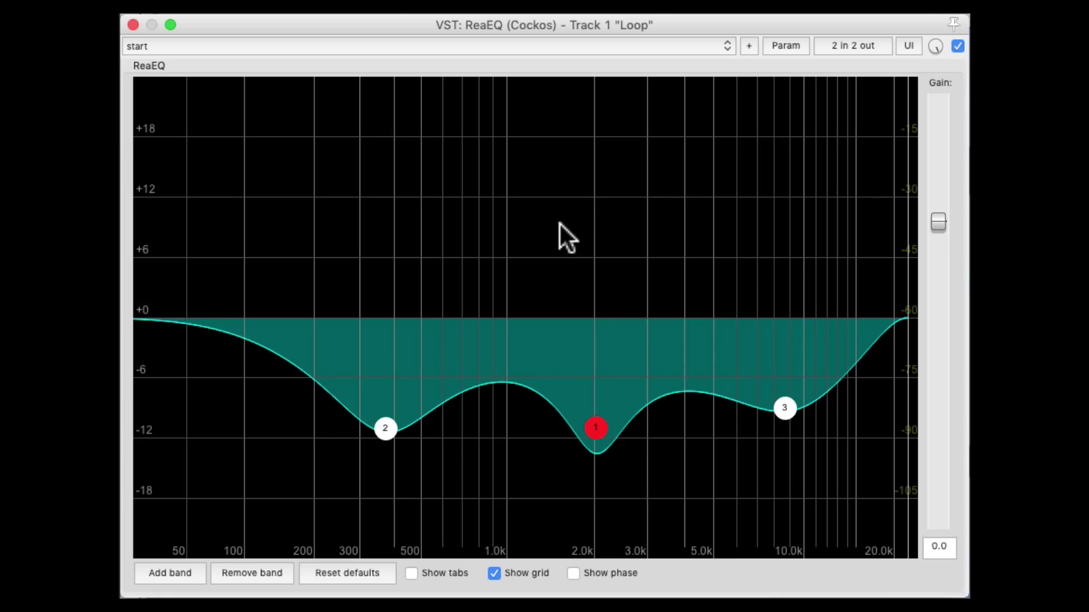
# Flip all bands back into boosts, then disable and re-enable band 1 from its menu
pyautogui.rightClick(596, 423)
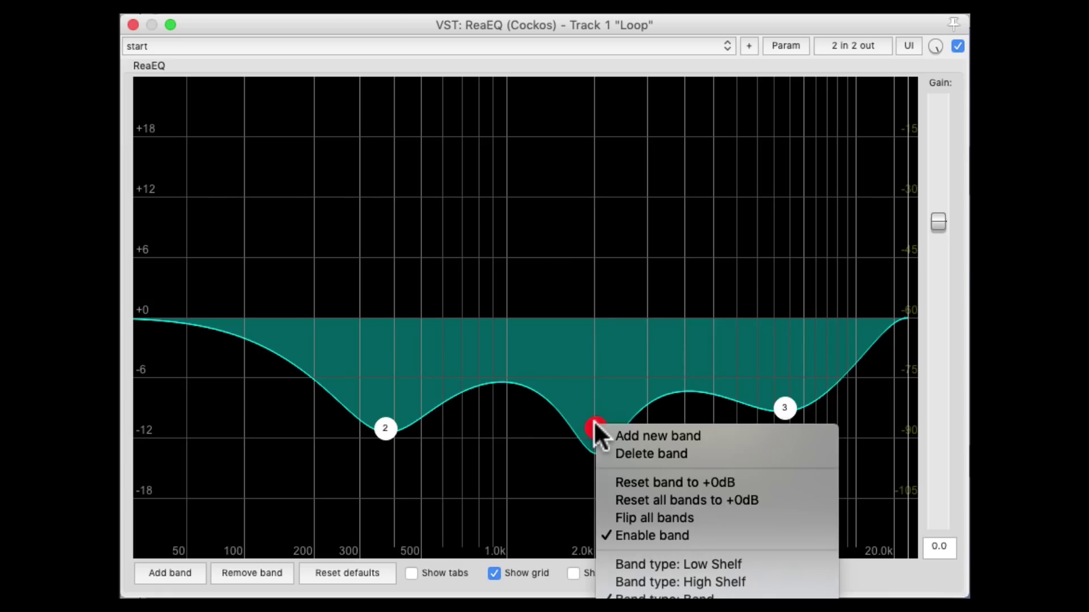
pyautogui.click(600, 518)
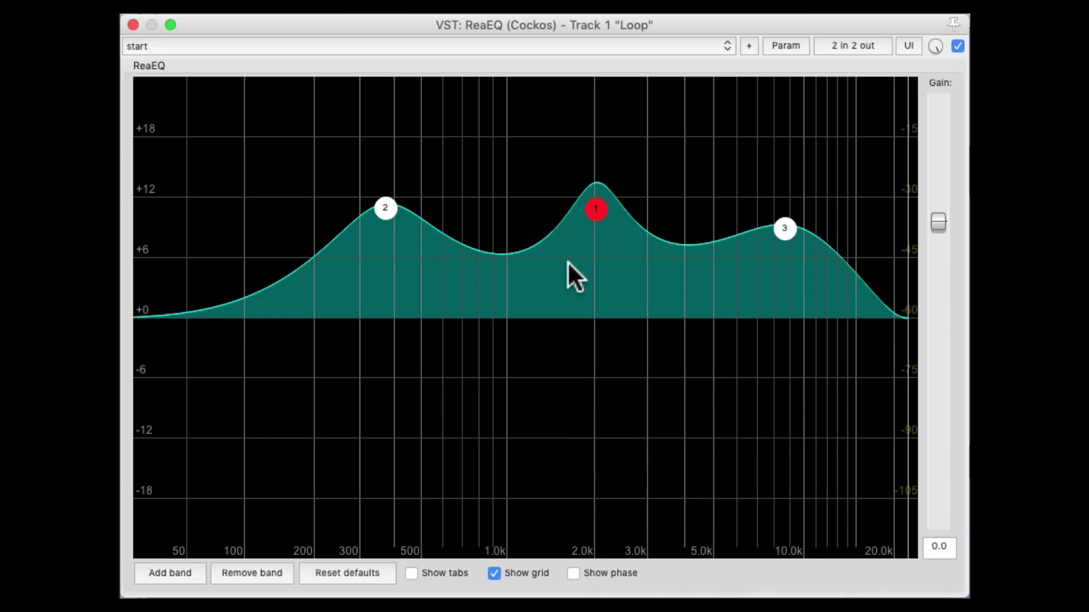
pyautogui.rightClick(595, 211)
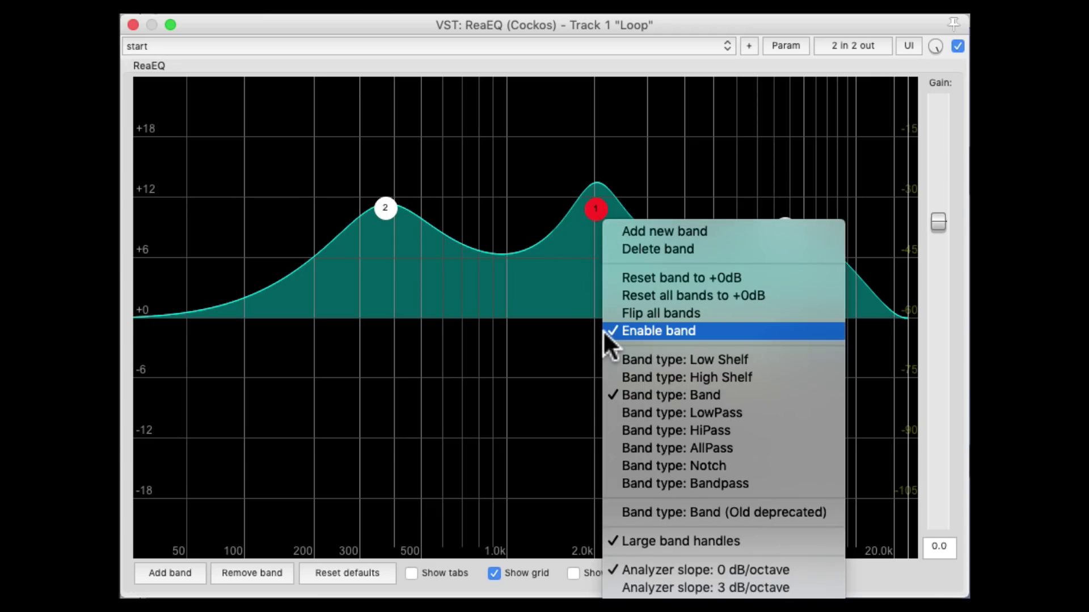
pyautogui.click(604, 330)
pyautogui.rightClick(595, 209)
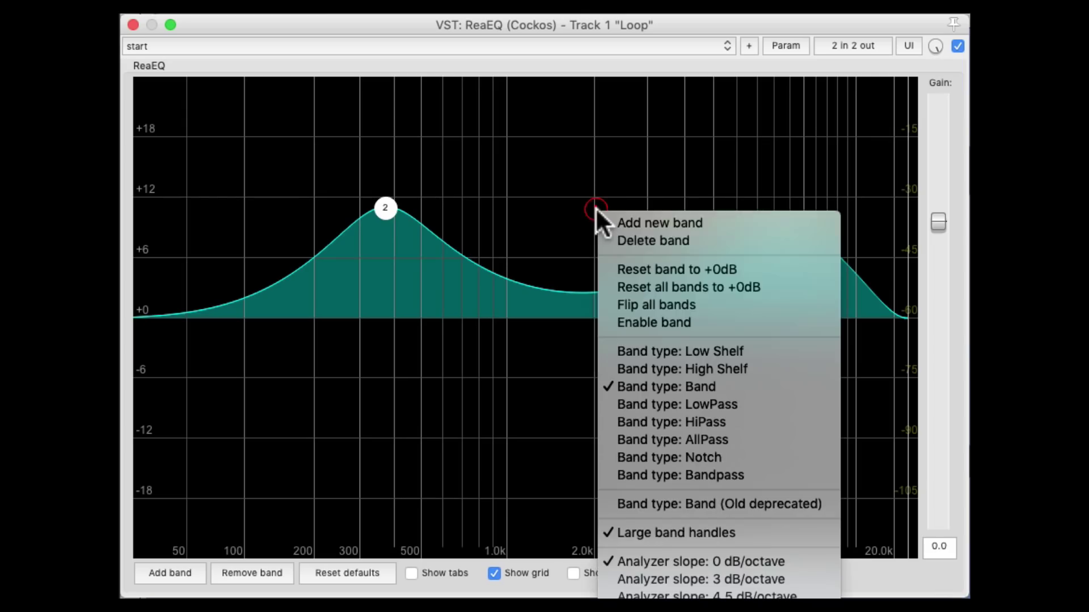
pyautogui.click(616, 318)
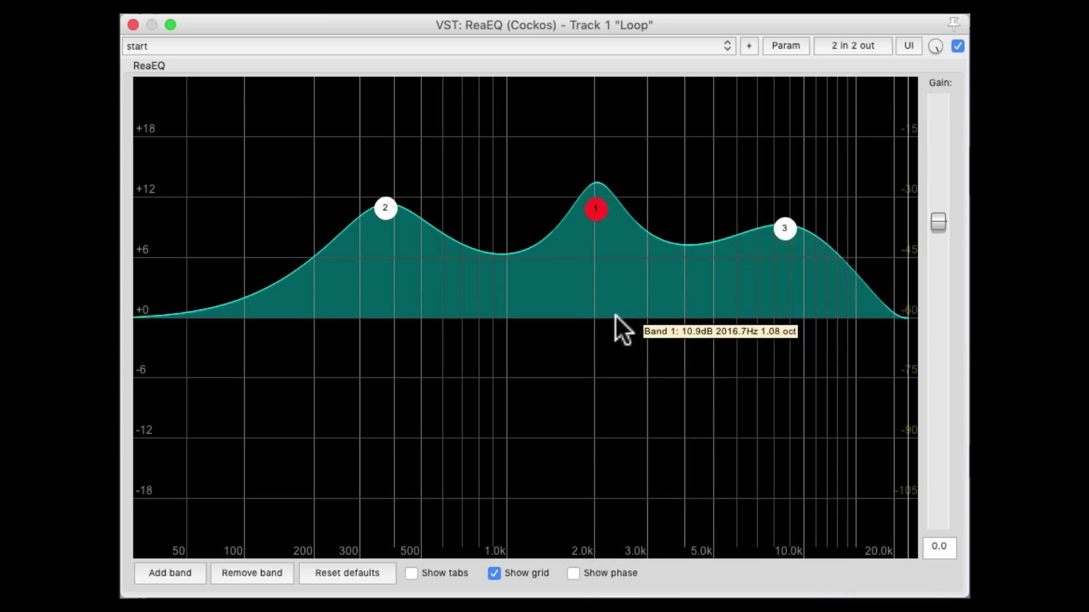
# Toggle bands 1, 2 and 3 off and back on by double-clicking their nodes
pyautogui.doubleClick(597, 211)
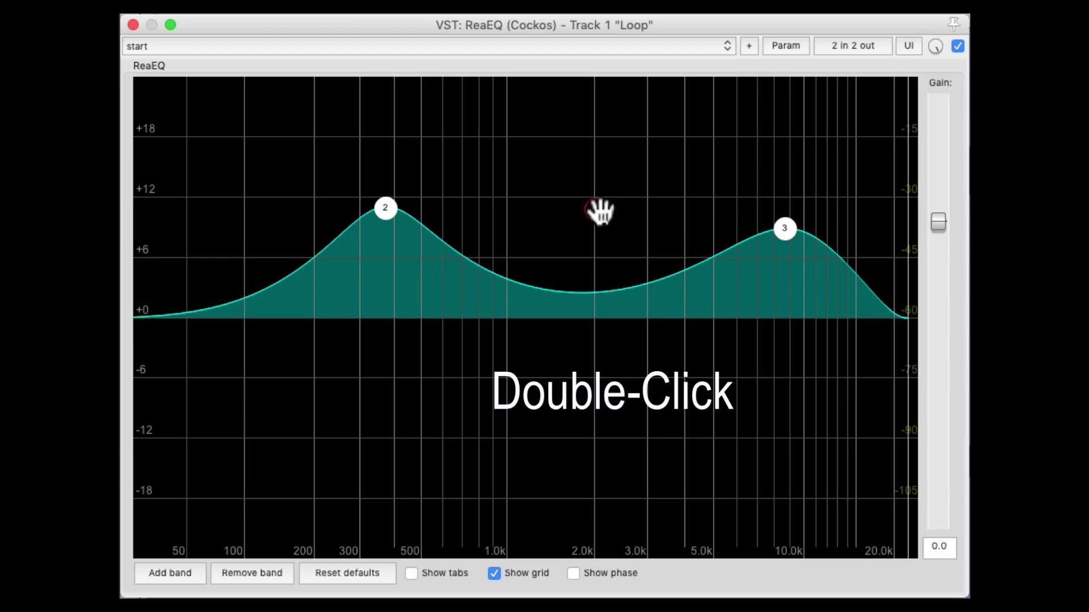
pyautogui.doubleClick(597, 210)
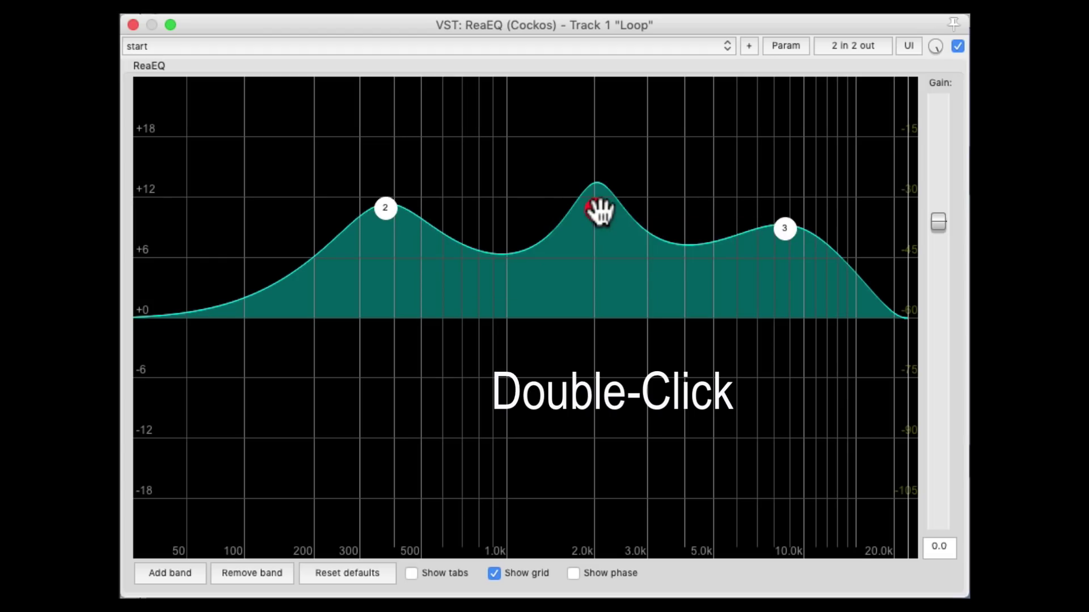
pyautogui.doubleClick(387, 208)
pyautogui.doubleClick(784, 230)
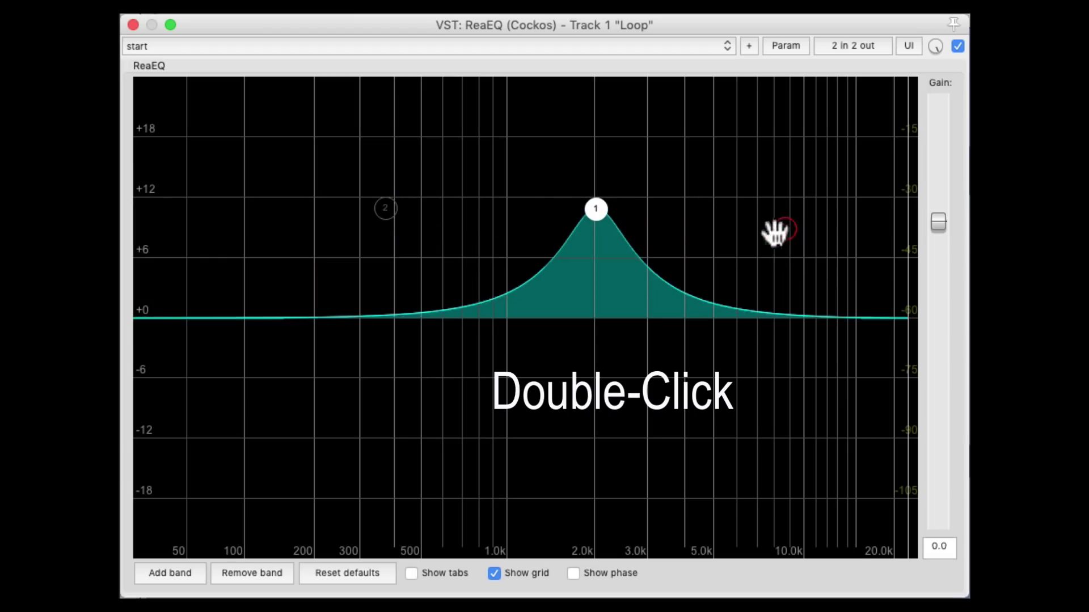
pyautogui.doubleClick(595, 209)
pyautogui.doubleClick(596, 210)
pyautogui.doubleClick(784, 228)
pyautogui.doubleClick(385, 208)
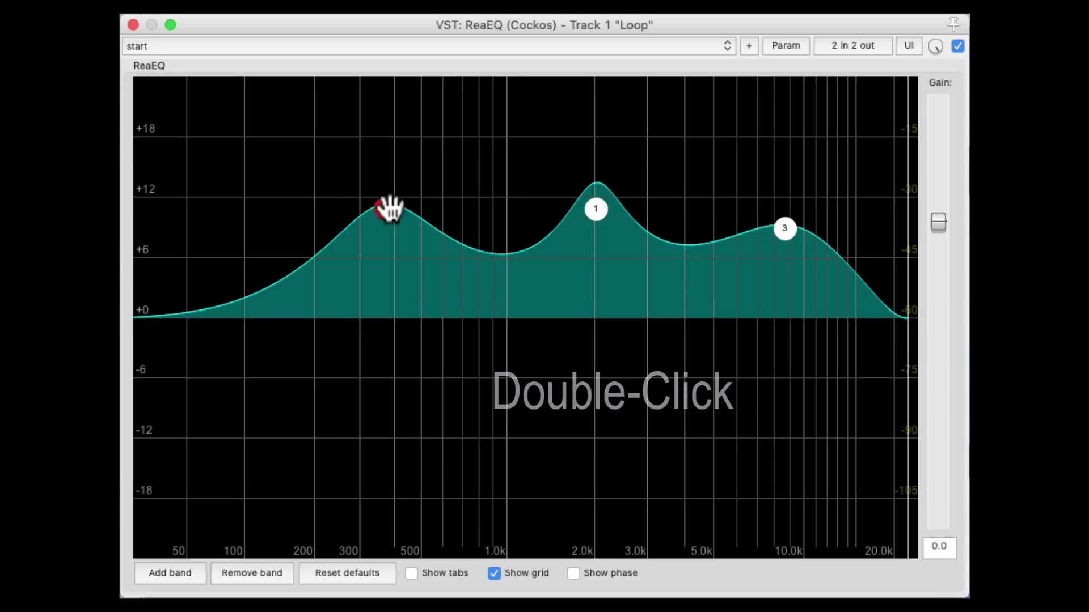
# Remove bands 3 and 2, leaving band 1 as the only boost
pyautogui.rightClick(589, 212)
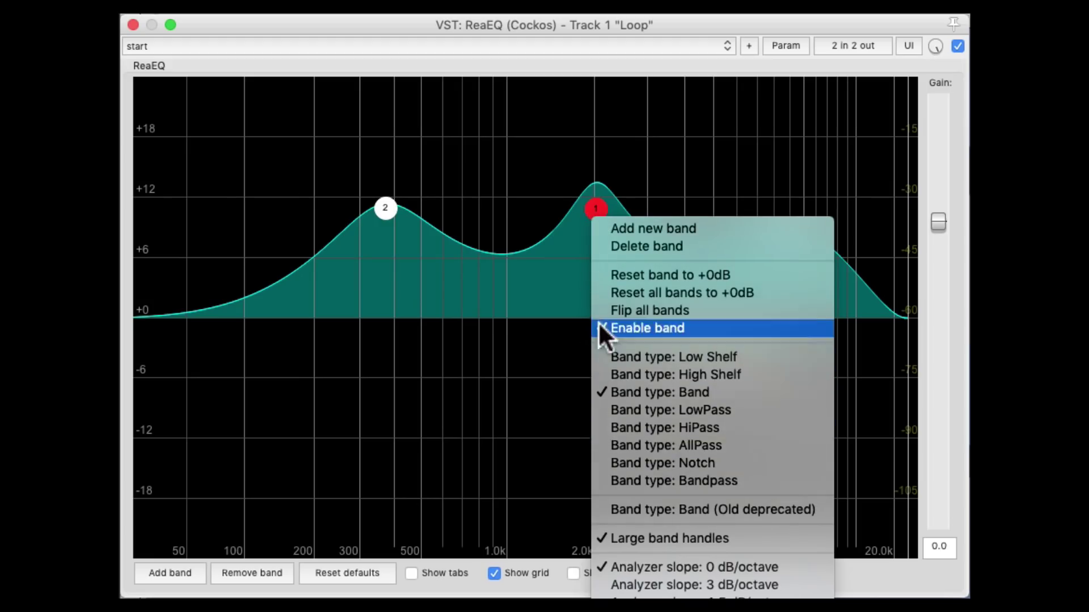
pyautogui.click(554, 406)
pyautogui.press('super+z')
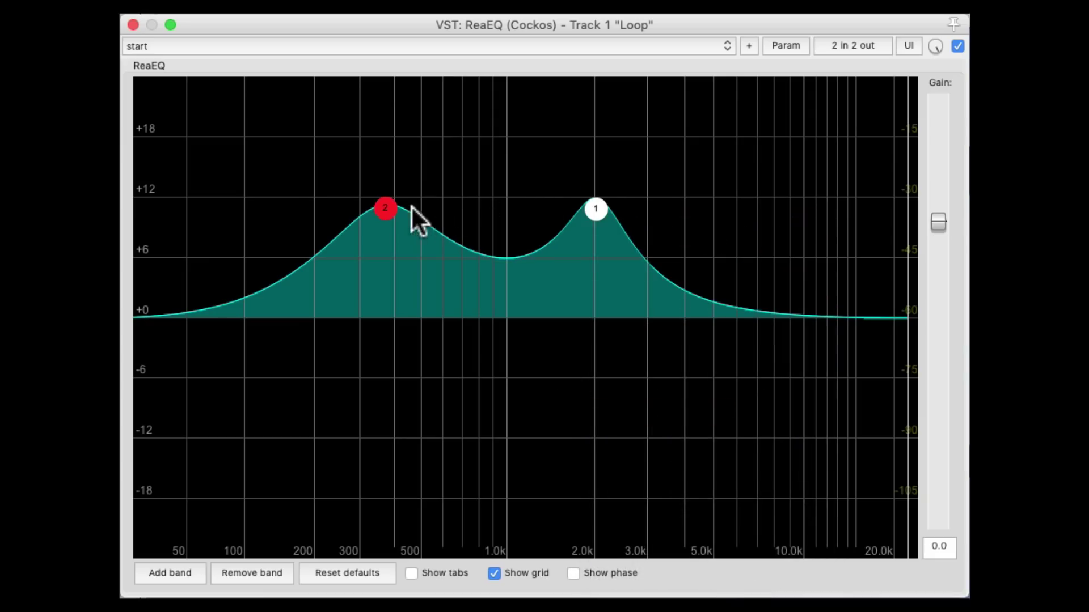
pyautogui.press('super+z')
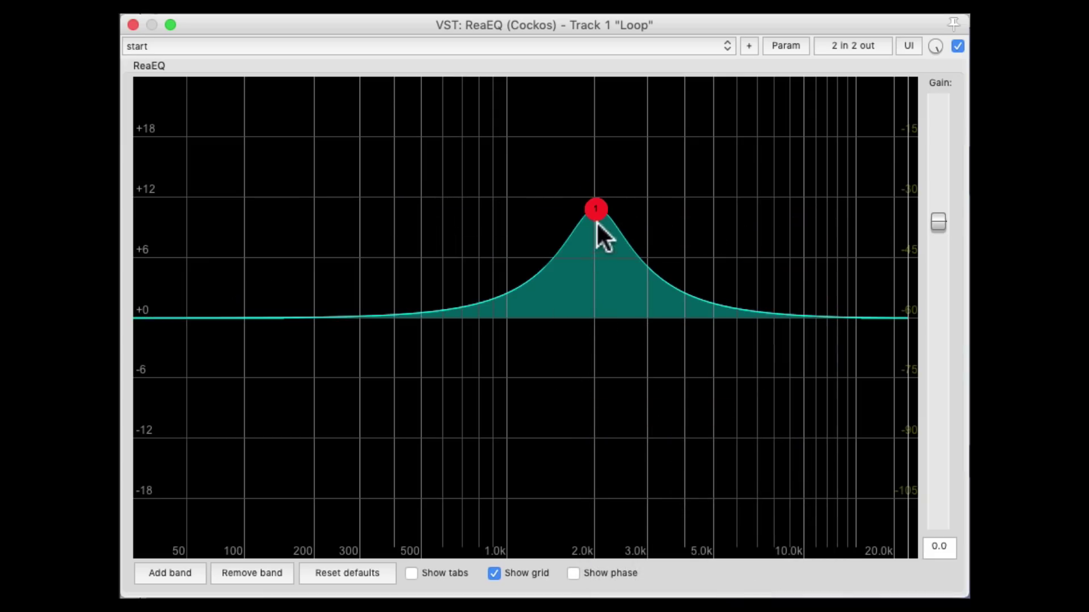
# Pull band 1 down into a -7.1 dB cut and wheel its bandwidth narrower and wider
pyautogui.moveTo(596, 214)
pyautogui.moveTo(595, 213); pyautogui.dragTo(530, 232)
pyautogui.press('shift')
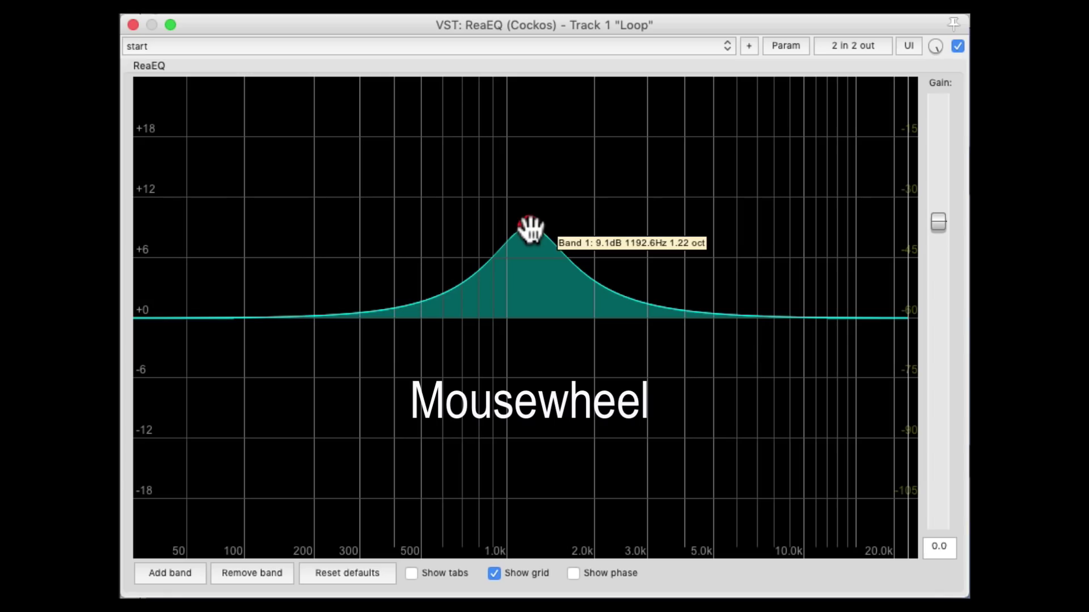
pyautogui.scroll(3, 530, 229)
pyautogui.scroll(-4, 531, 230)
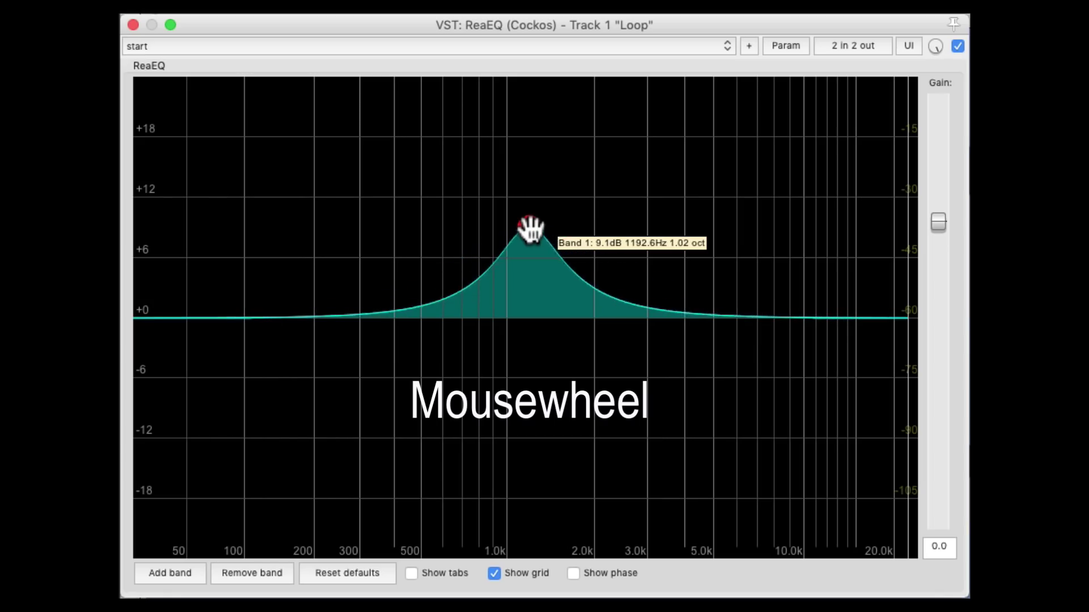
pyautogui.scroll(4, 530, 230)
pyautogui.scroll(-5, 530, 229)
pyautogui.scroll(4, 530, 230)
pyautogui.scroll(-3, 530, 230)
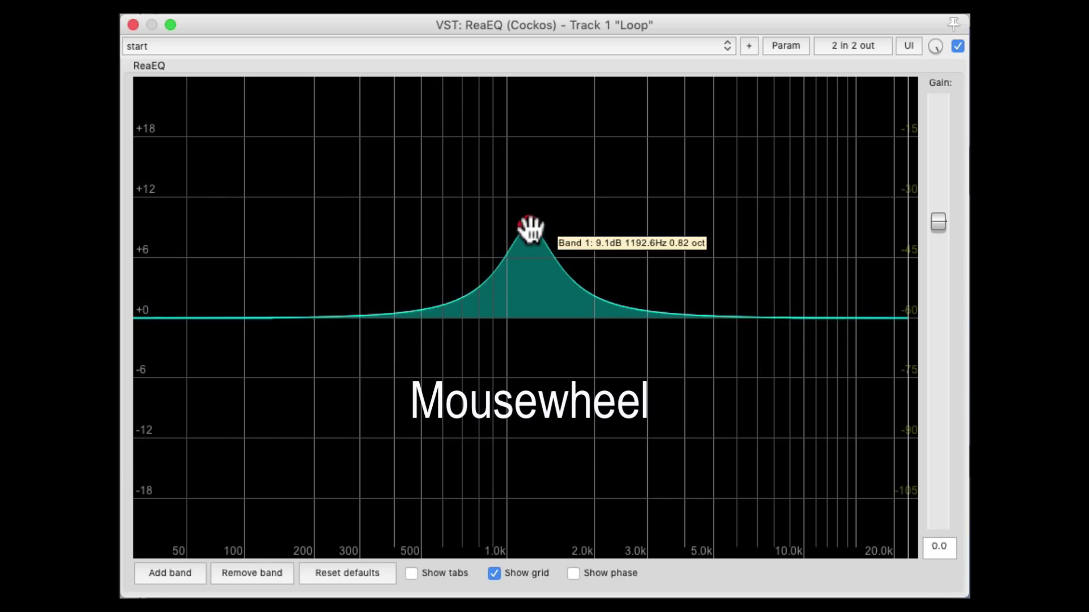
# Raise band 1 back to a boost, ending at 10.2 dB, 1175.2 Hz, 1.00 octave
pyautogui.moveTo(530, 230)
pyautogui.mouseDown()
pyautogui.moveTo(525, 170)
pyautogui.moveTo(525, 365)
pyautogui.moveTo(520, 214)
pyautogui.moveTo(607, 214)
pyautogui.moveTo(525, 219)
pyautogui.mouseUp()
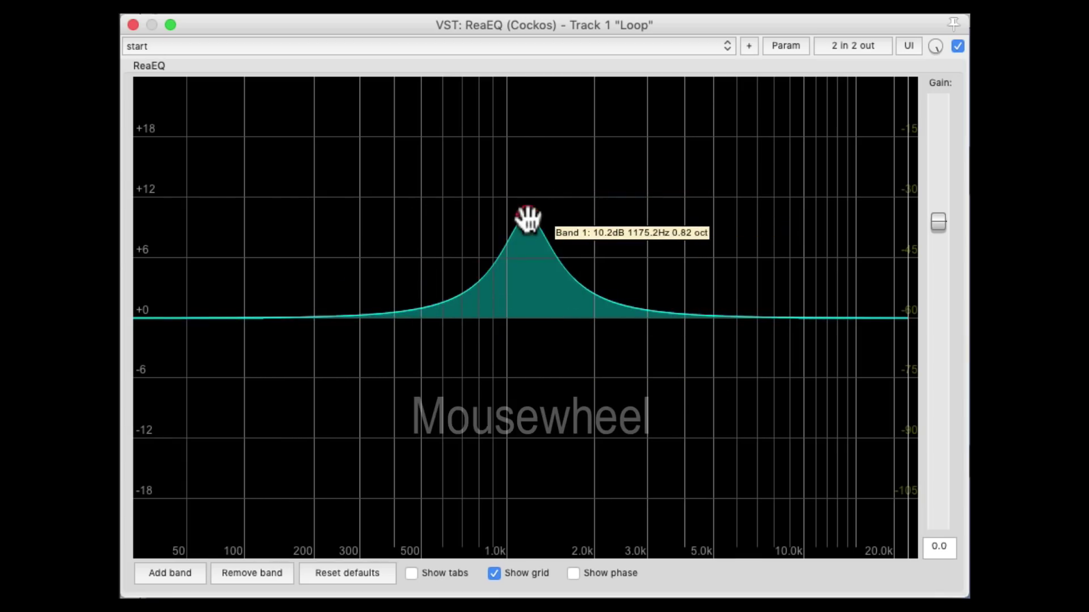
pyautogui.scroll(-8, 523, 218)
pyautogui.scroll(8, 523, 218)
pyautogui.scroll(-2, 524, 217)
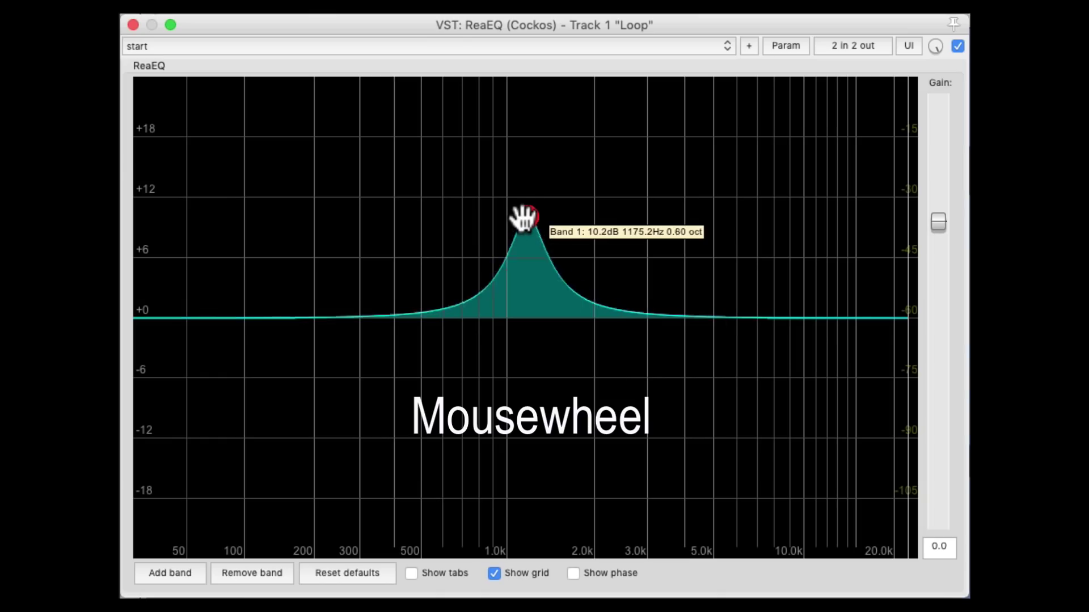
pyautogui.scroll(2, 526, 217)
pyautogui.scroll(-1, 529, 218)
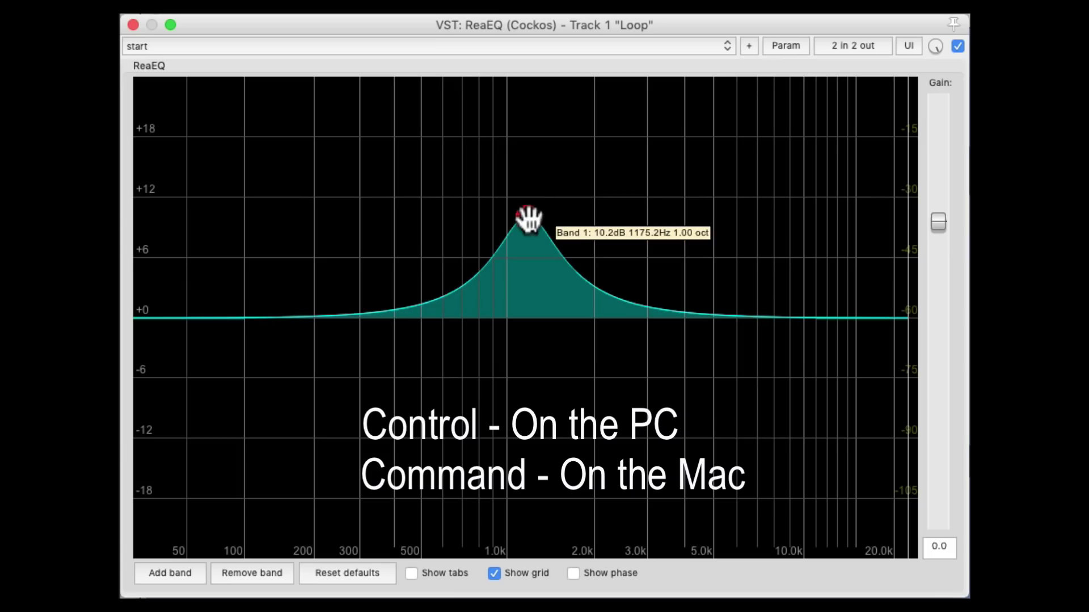
# Fine-adjust band 1's gain with Ctrl-drags, down to about -3.1 dB and back to +11 dB
pyautogui.moveTo(529, 218); pyautogui.dragTo(517, 272)
pyautogui.moveTo(530, 227); pyautogui.dragTo(550, 391)
pyautogui.moveTo(534, 350); pyautogui.dragTo(513, 226)
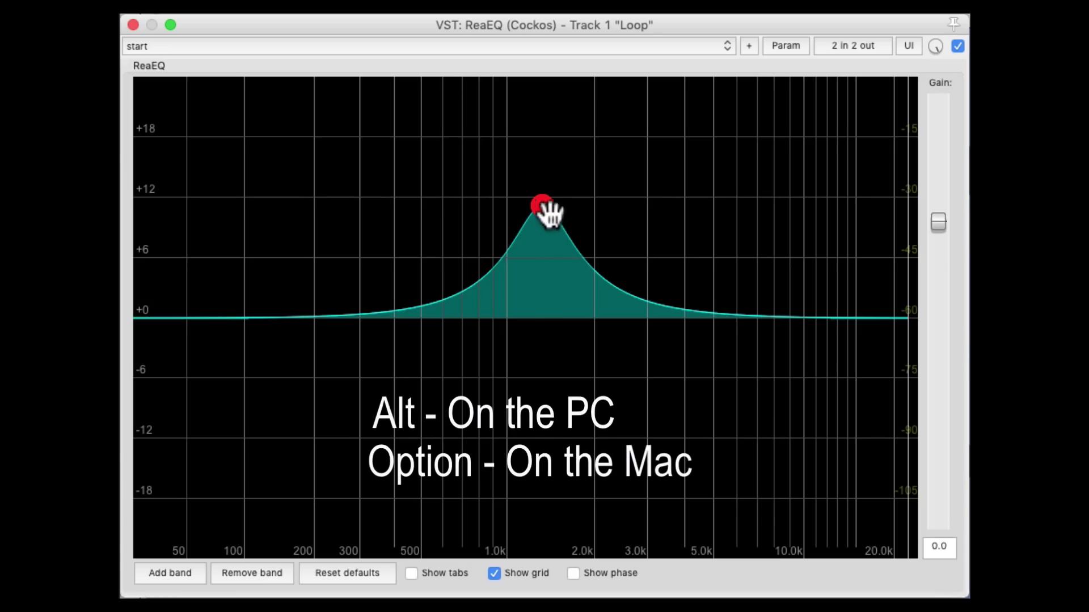
# Shift band 1's frequency alone, then settle at 11.7 dB, 1615.8 Hz, 0.51 octave
pyautogui.moveTo(538, 209)
pyautogui.moveTo(539, 210); pyautogui.dragTo(444, 241)
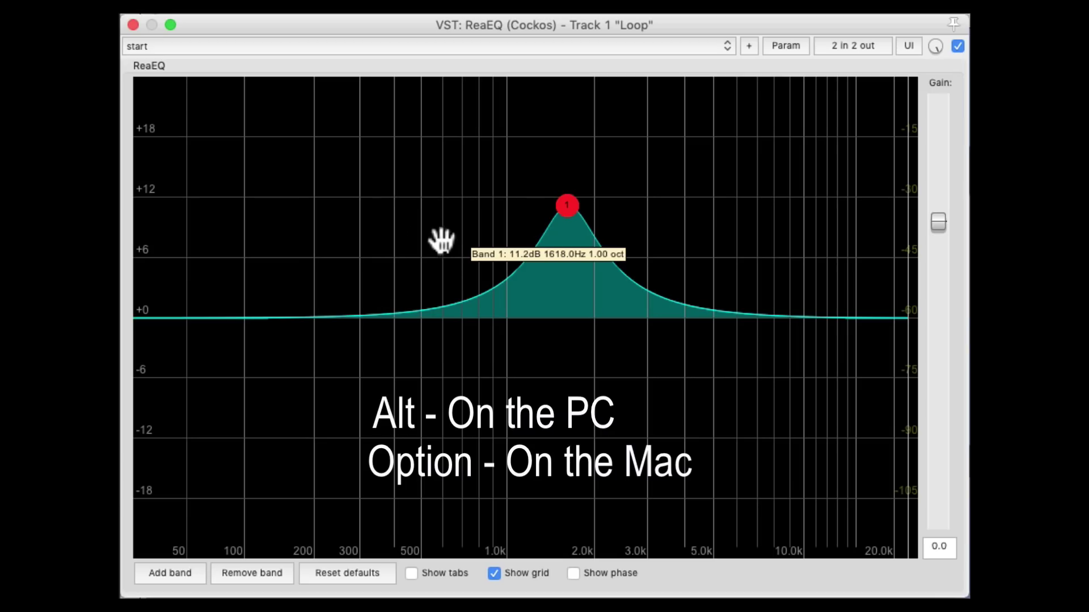
pyautogui.moveTo(442, 241); pyautogui.dragTo(411, 257)
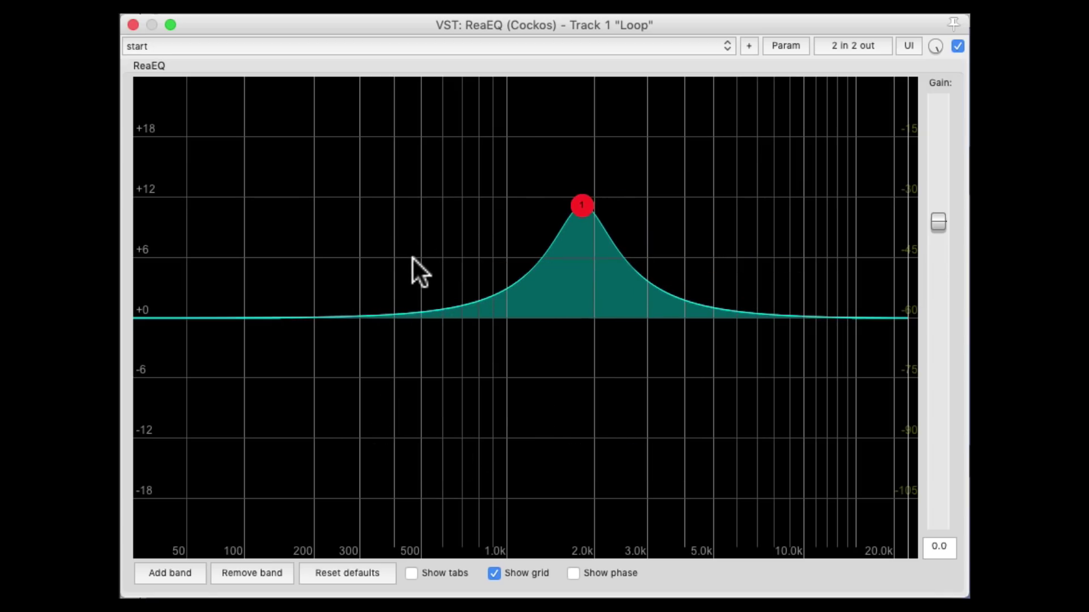
pyautogui.moveTo(573, 206)
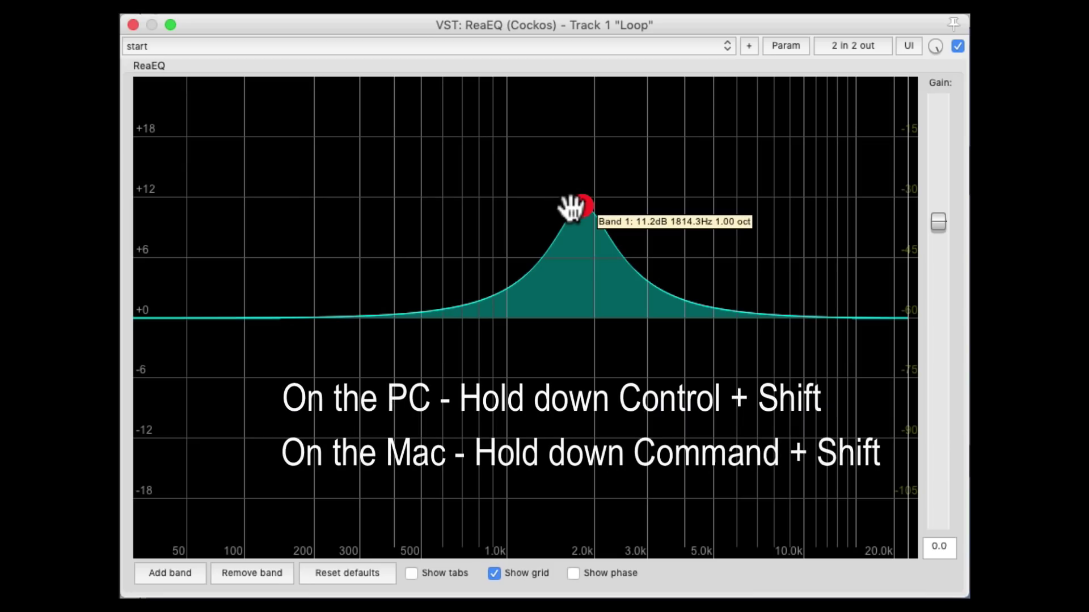
pyautogui.moveTo(571, 209); pyautogui.dragTo(433, 222)
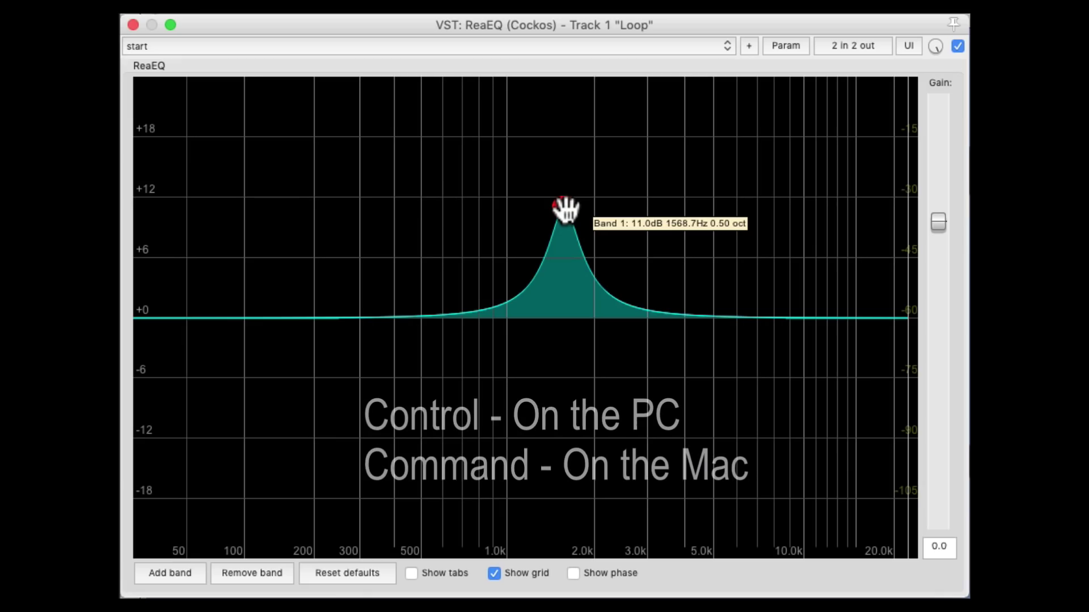
pyautogui.moveTo(566, 208)
pyautogui.mouseDown()
pyautogui.moveTo(564, 158)
pyautogui.moveTo(561, 222)
pyautogui.moveTo(552, 139)
pyautogui.moveTo(564, 199)
pyautogui.moveTo(505, 204)
pyautogui.moveTo(598, 199)
pyautogui.moveTo(414, 206)
pyautogui.moveTo(690, 194)
pyautogui.moveTo(417, 207)
pyautogui.moveTo(629, 199)
pyautogui.moveTo(486, 199)
pyautogui.moveTo(581, 201)
pyautogui.mouseUp()
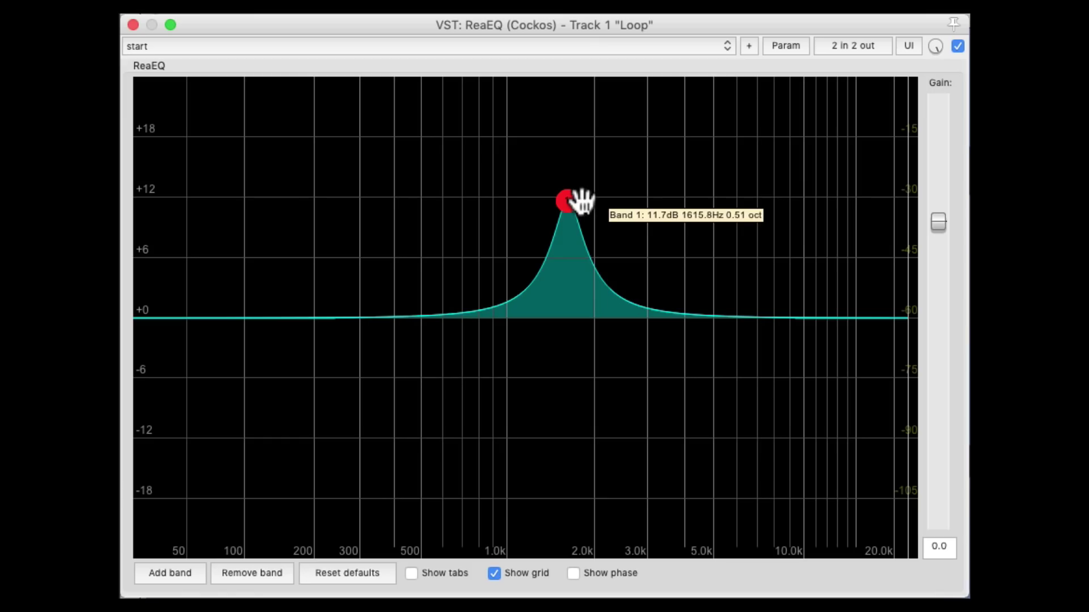
pyautogui.moveTo(581, 201); pyautogui.dragTo(581, 200)
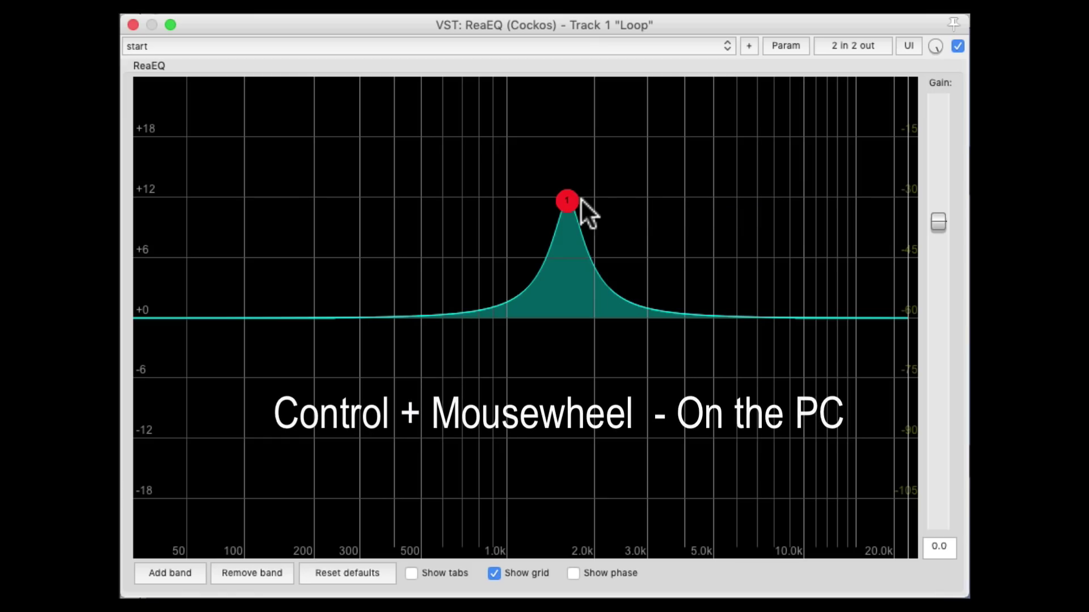
# Wheel band 1's bandwidth wider and narrower, ending at 0.59 octave
pyautogui.moveTo(568, 200)
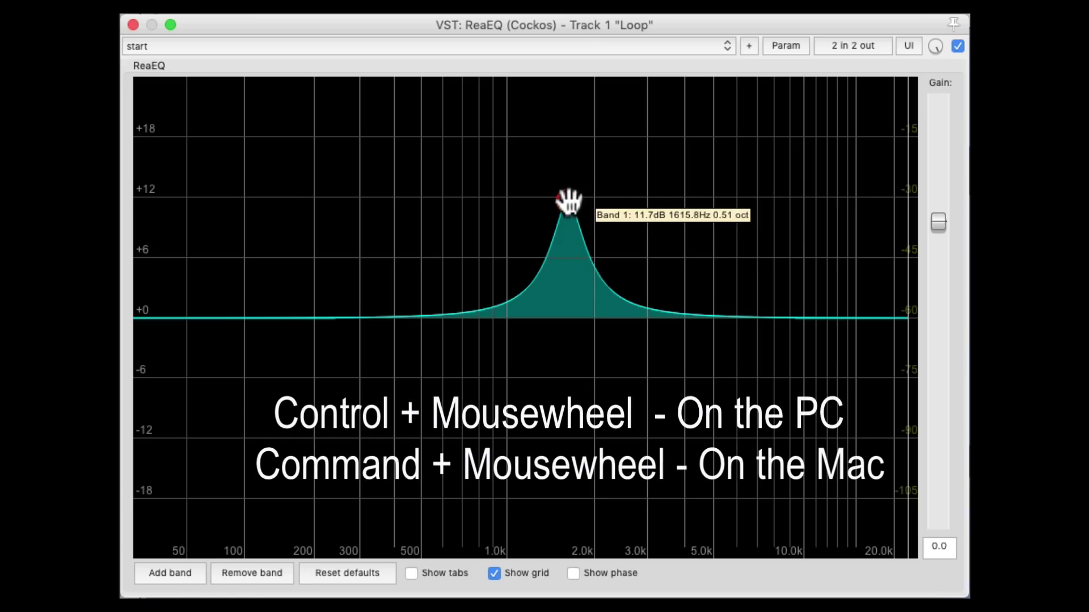
pyautogui.scroll(4, 568, 200)
pyautogui.scroll(-5, 568, 200)
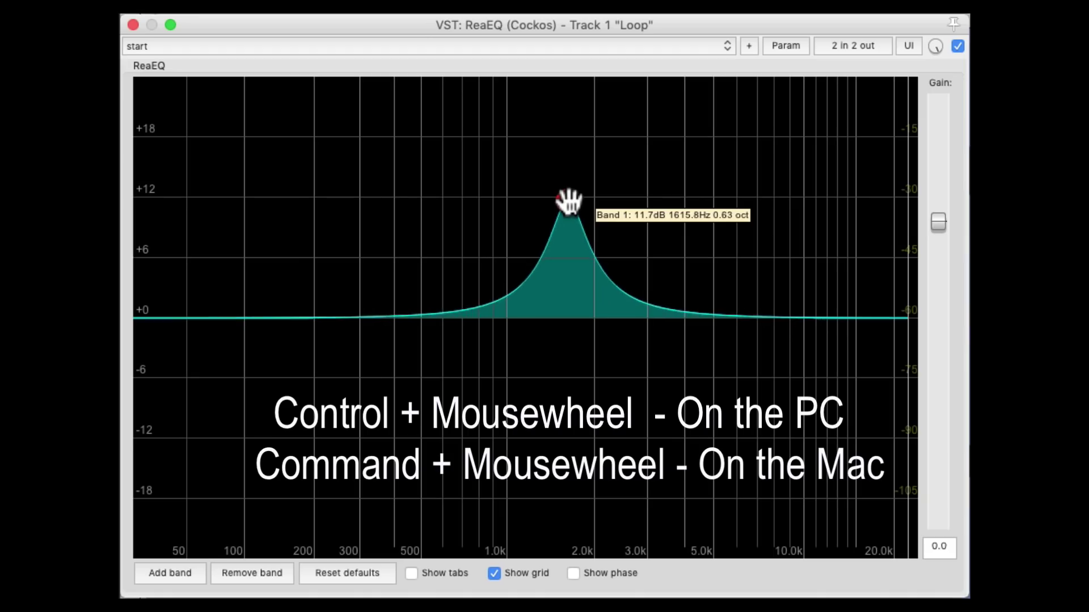
pyautogui.scroll(2, 568, 200)
pyautogui.scroll(-3, 569, 200)
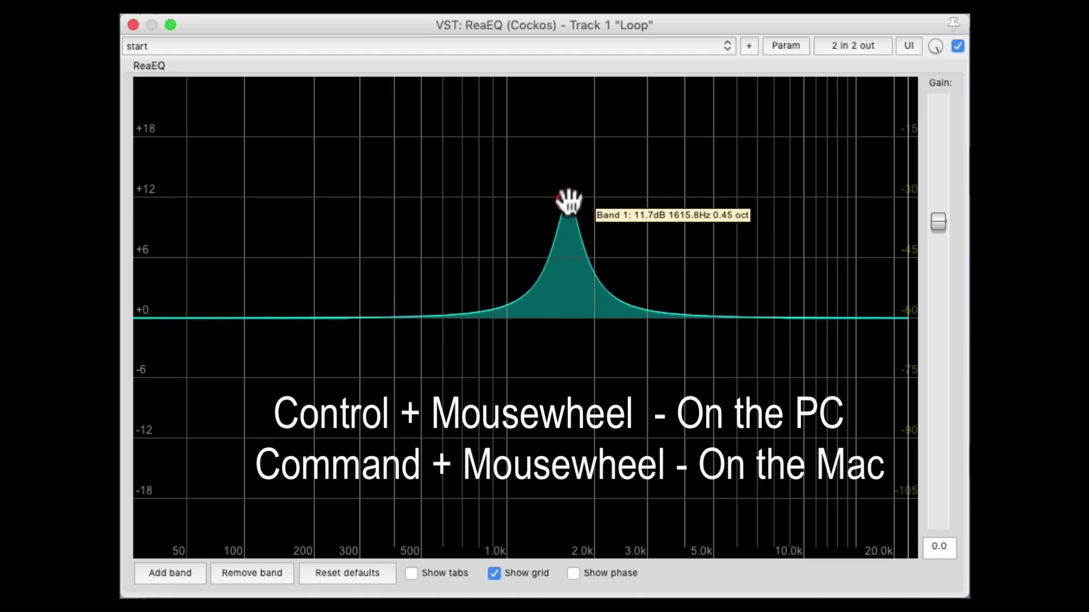
pyautogui.scroll(3, 568, 200)
pyautogui.scroll(1, 568, 200)
pyautogui.scroll(-3, 568, 200)
pyautogui.scroll(3, 568, 200)
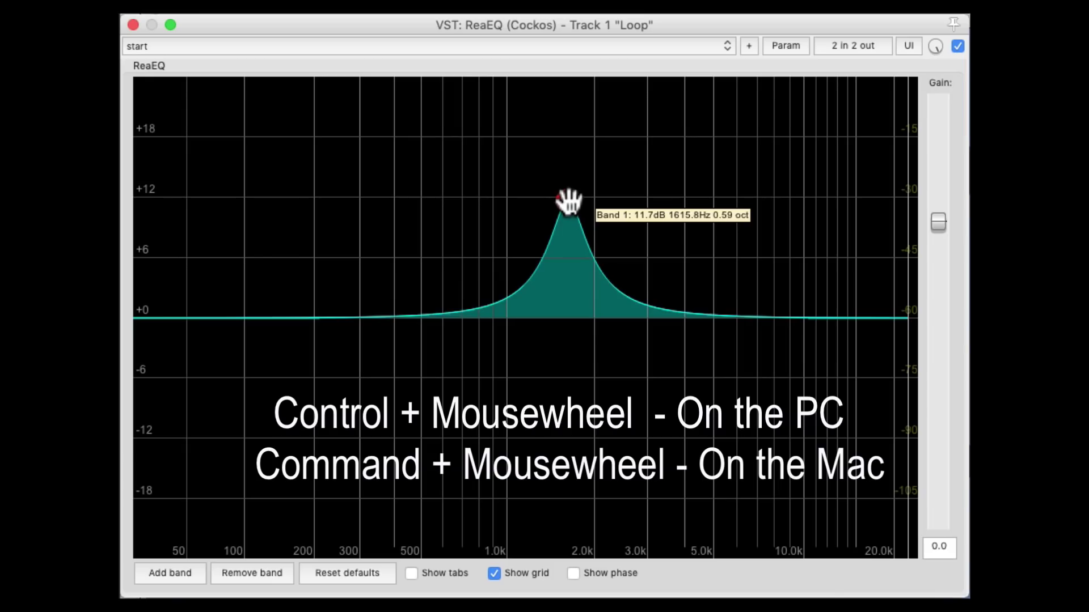
pyautogui.scroll(-3, 568, 200)
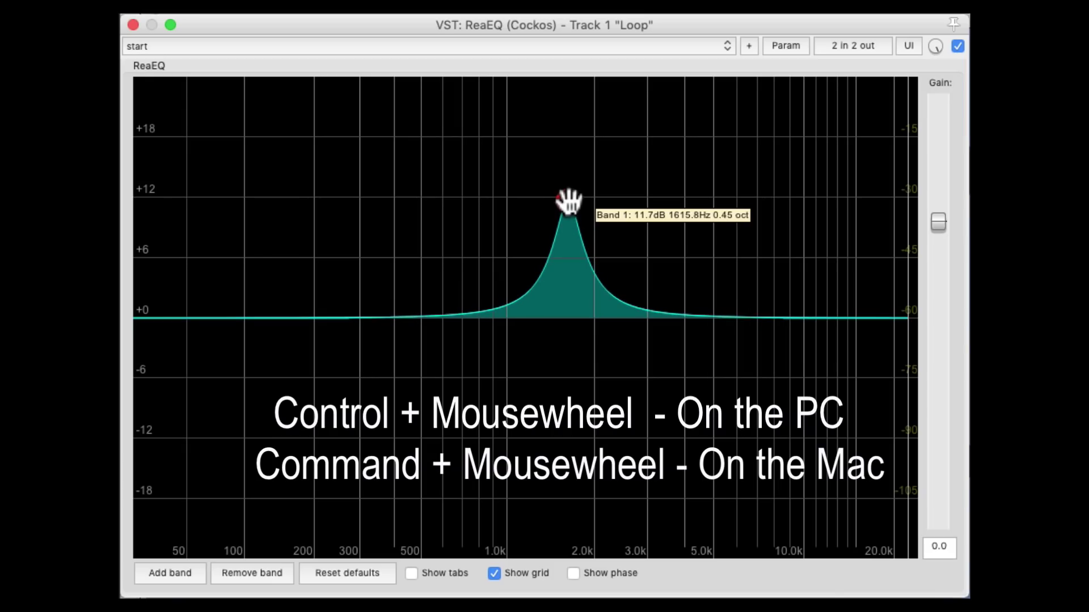
pyautogui.scroll(3, 568, 199)
pyautogui.scroll(-3, 568, 199)
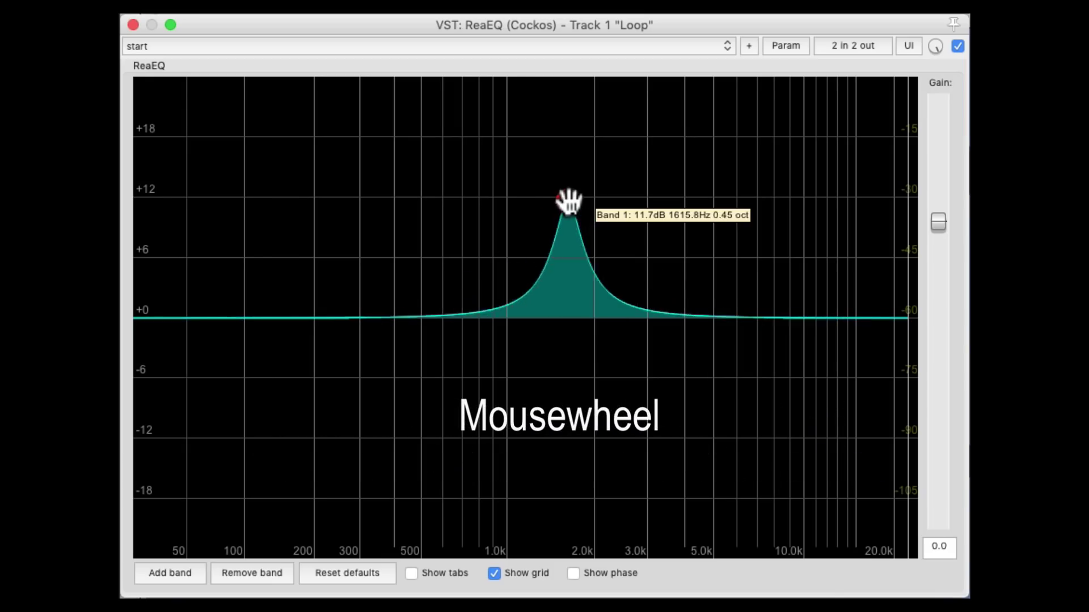
pyautogui.scroll(3, 568, 200)
pyautogui.scroll(-4, 568, 200)
pyautogui.scroll(4, 568, 200)
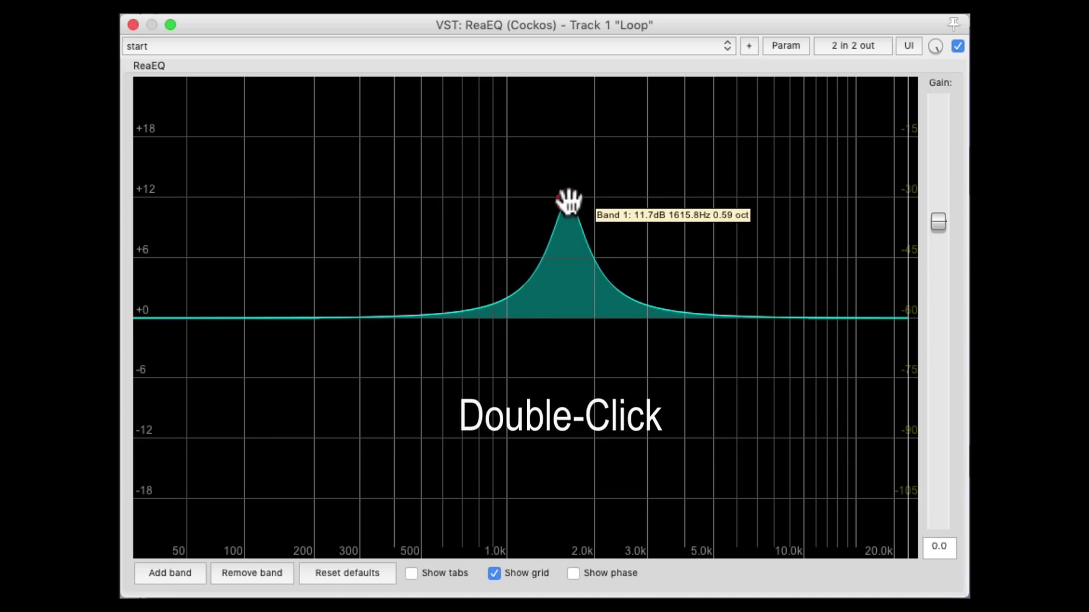
pyautogui.doubleClick(568, 199)
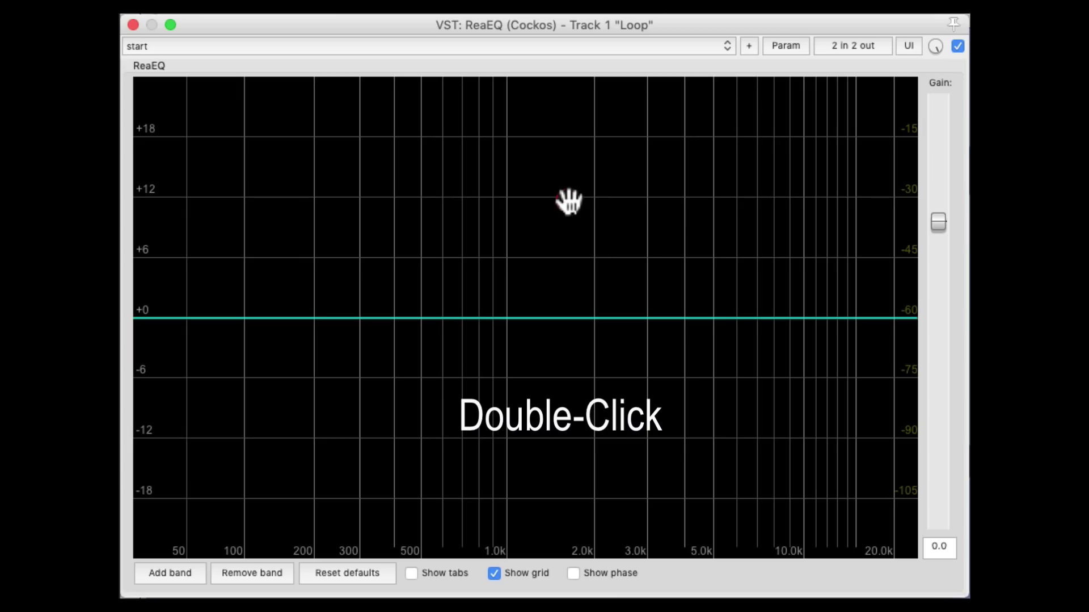
pyautogui.doubleClick(563, 198)
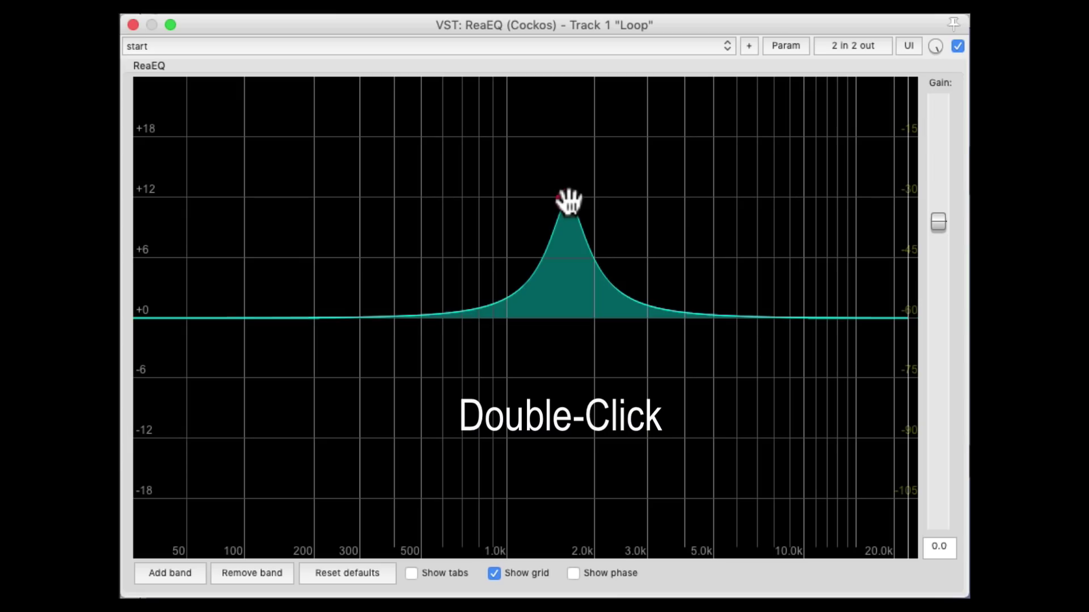
pyautogui.doubleClick(396, 202)
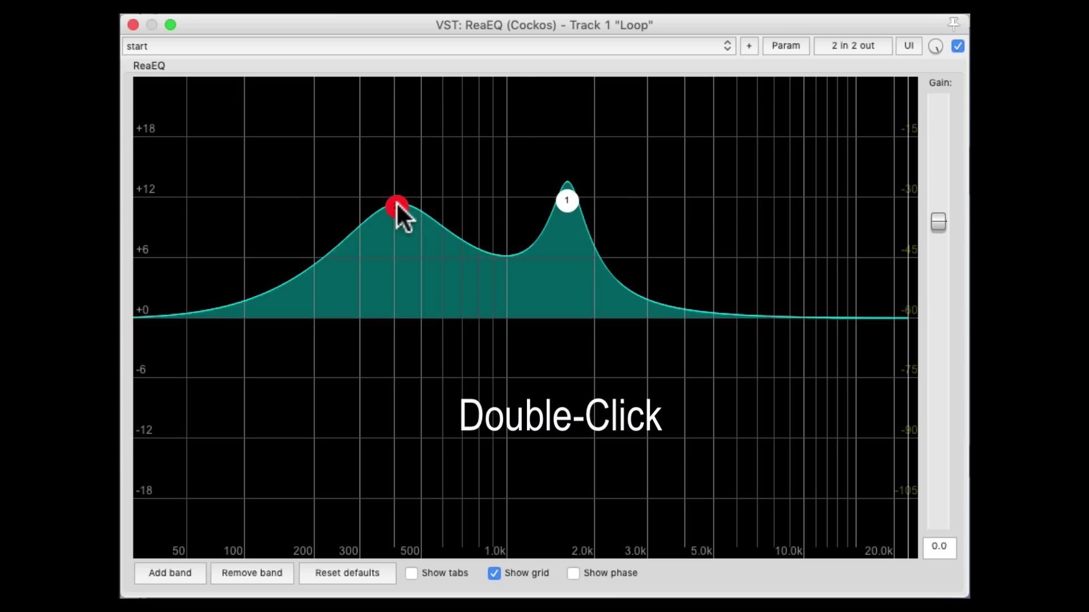
pyautogui.doubleClick(700, 216)
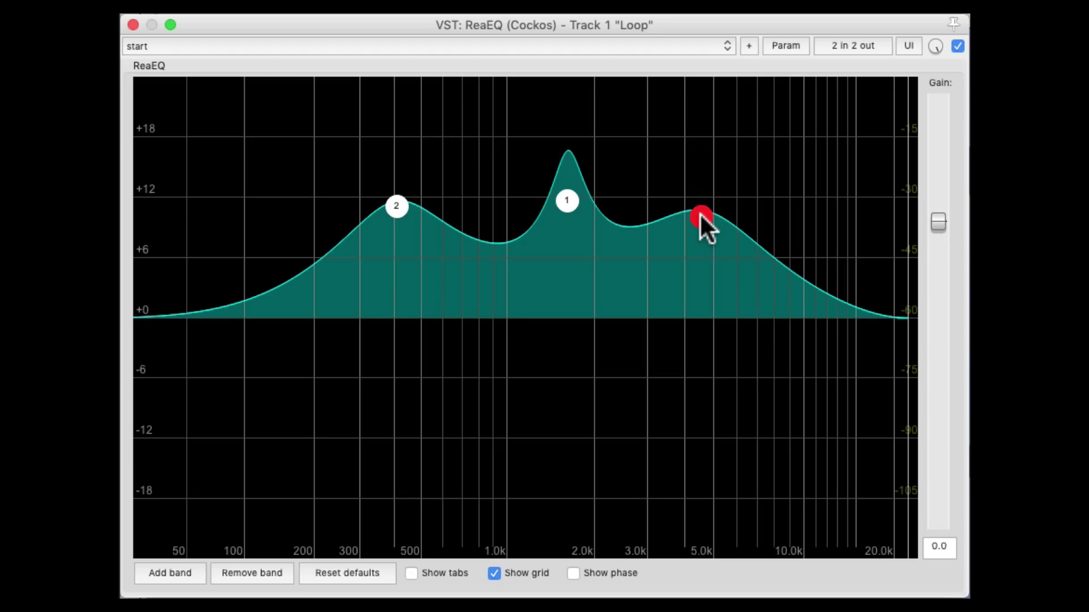
pyautogui.doubleClick(699, 216)
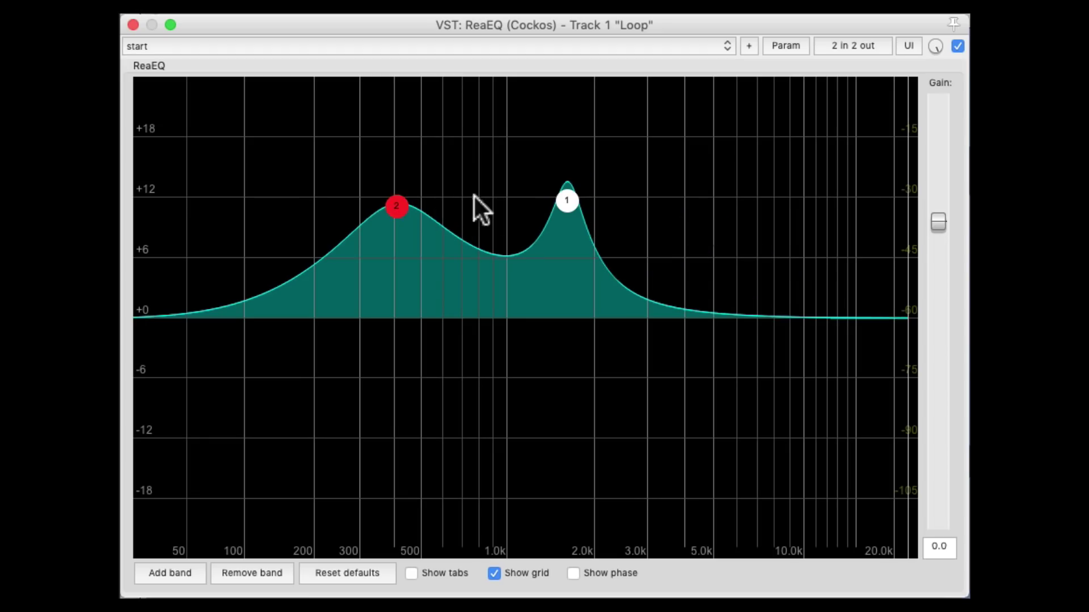
pyautogui.doubleClick(396, 205)
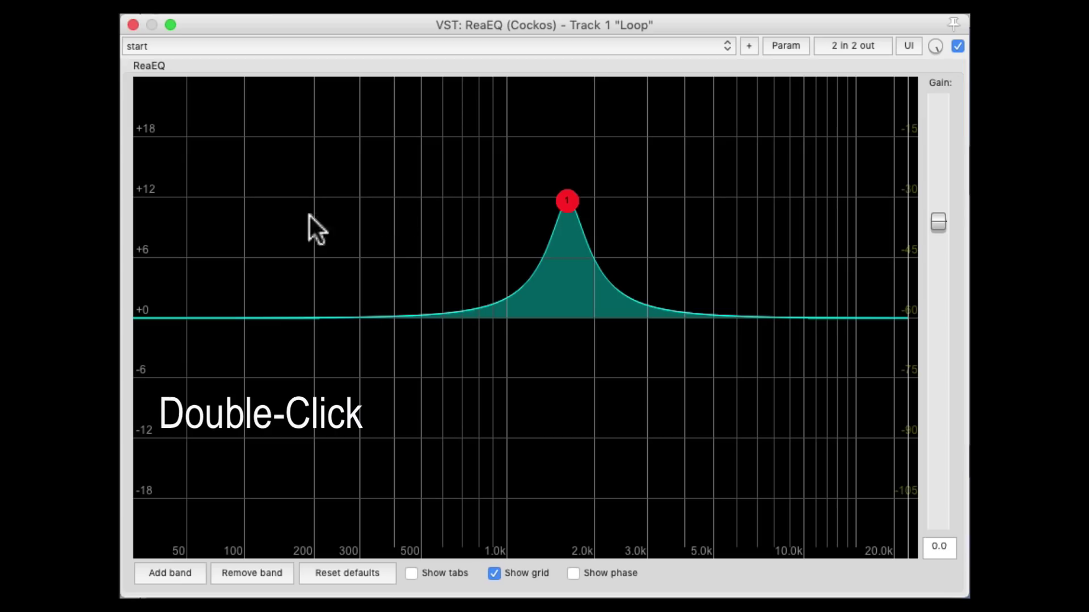
pyautogui.doubleClick(161, 276)
pyautogui.moveTo(162, 277); pyautogui.dragTo(279, 206)
pyautogui.doubleClick(280, 207)
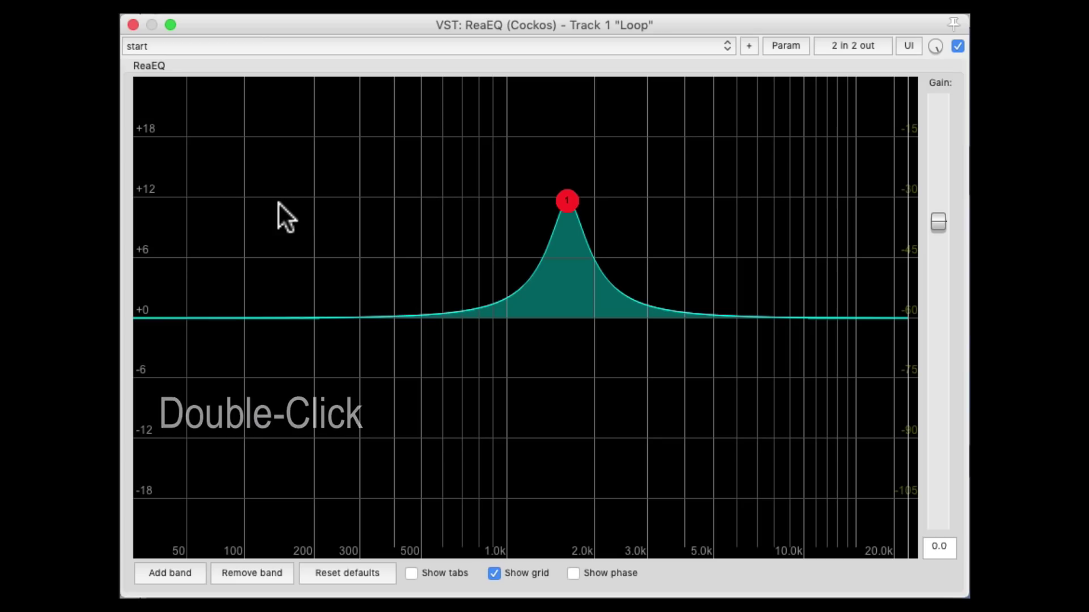
pyautogui.doubleClick(176, 284)
pyautogui.moveTo(158, 280); pyautogui.dragTo(233, 231)
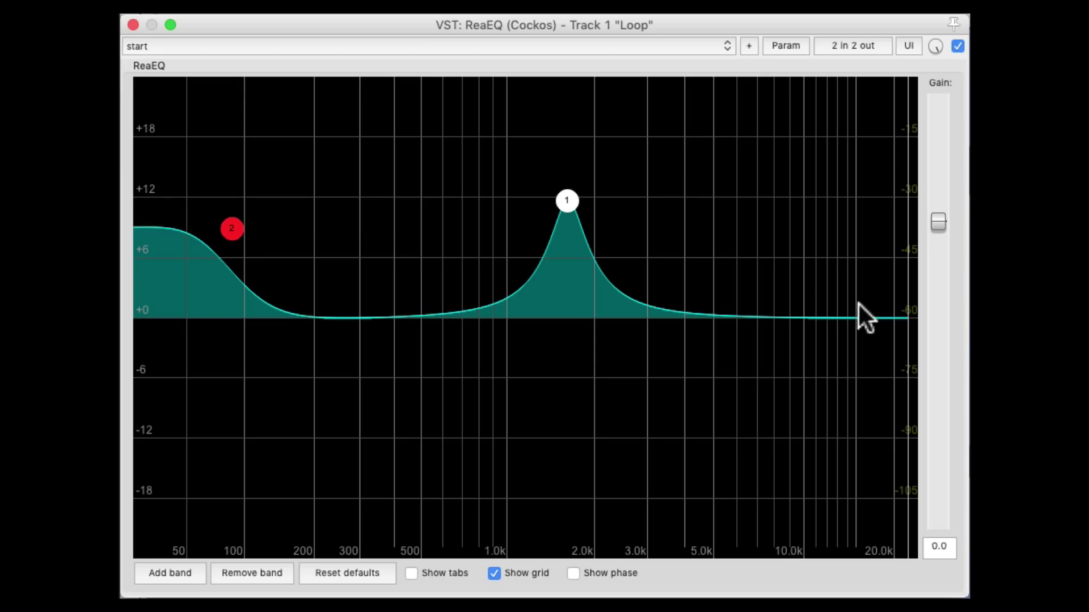
pyautogui.doubleClick(893, 261)
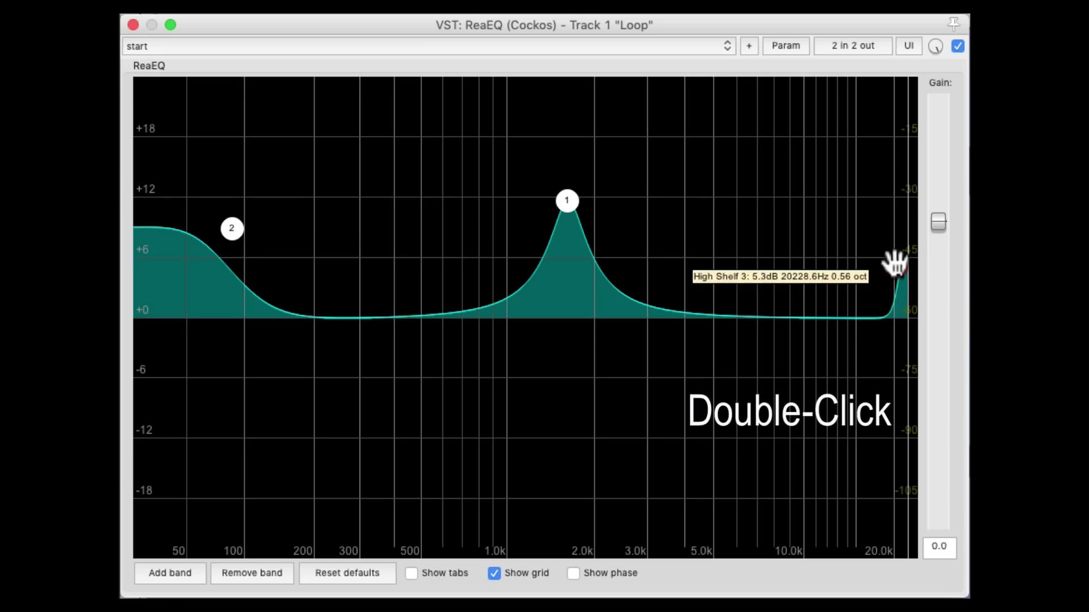
pyautogui.moveTo(894, 261); pyautogui.dragTo(737, 188)
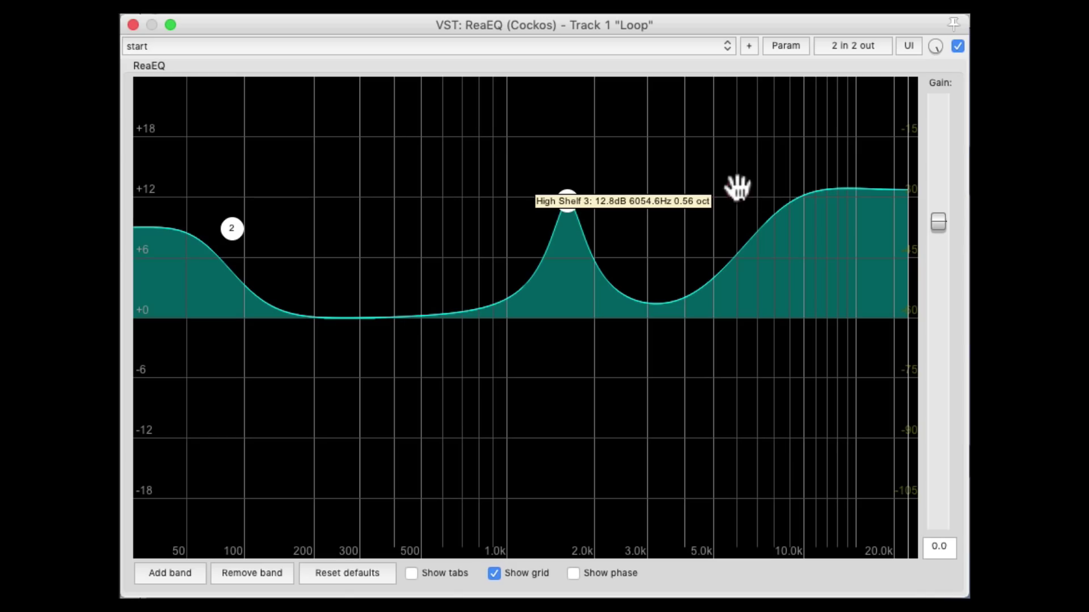
pyautogui.moveTo(737, 187); pyautogui.dragTo(844, 214)
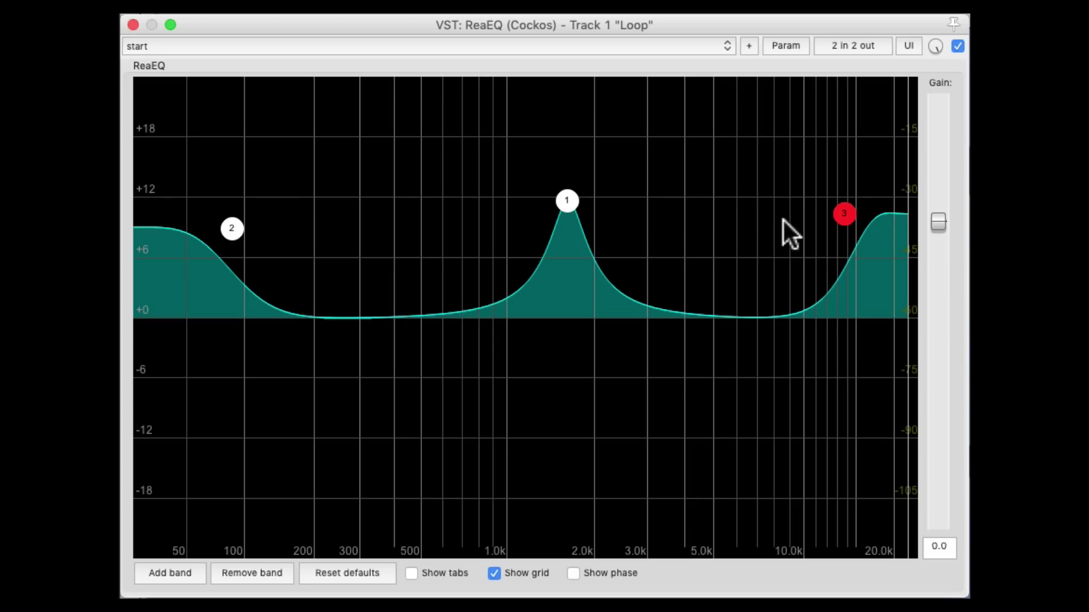
pyautogui.keyDown('alt'); pyautogui.click(838, 214); pyautogui.keyUp('alt')
pyautogui.keyDown('alt'); pyautogui.click(234, 226); pyautogui.keyUp('alt')
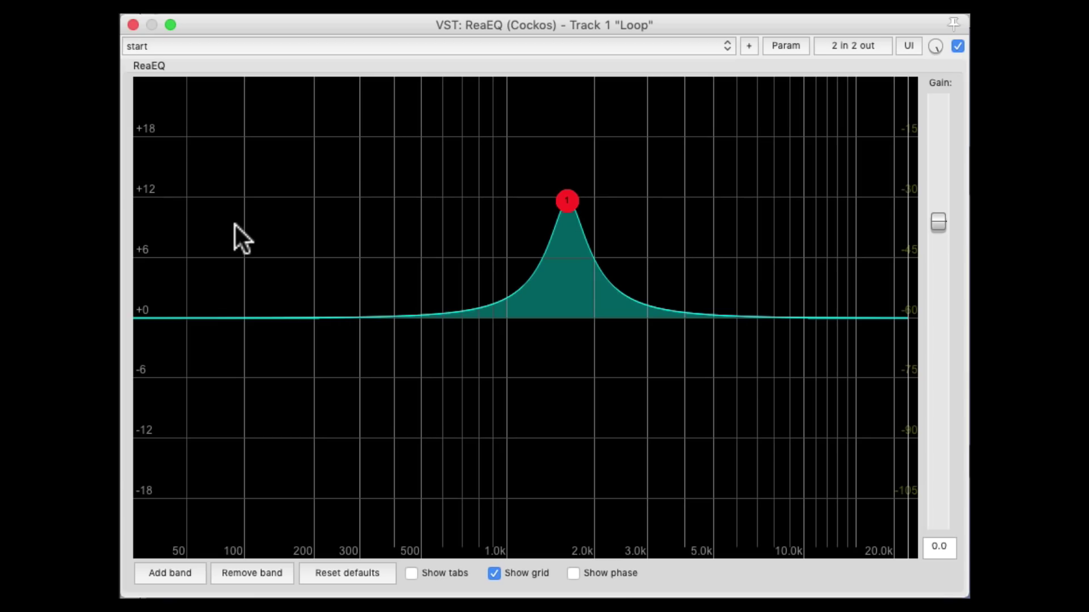
# Add a high-pass band at about 101 Hz and a low-pass band with adjusted cutoff and bandwidth
pyautogui.doubleClick(154, 510)
pyautogui.moveTo(153, 440); pyautogui.dragTo(254, 437)
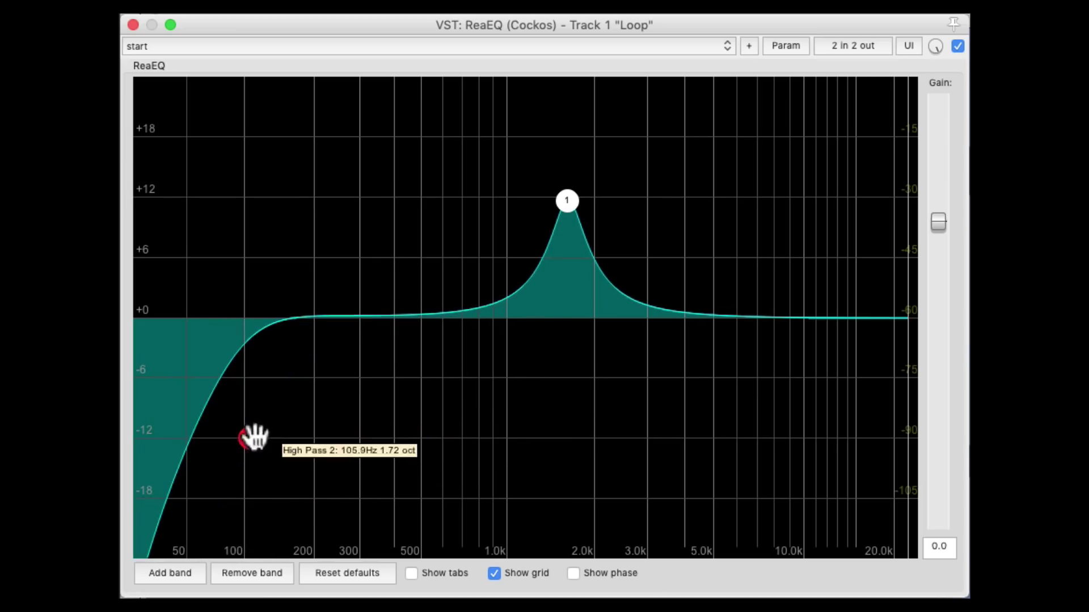
pyautogui.doubleClick(905, 509)
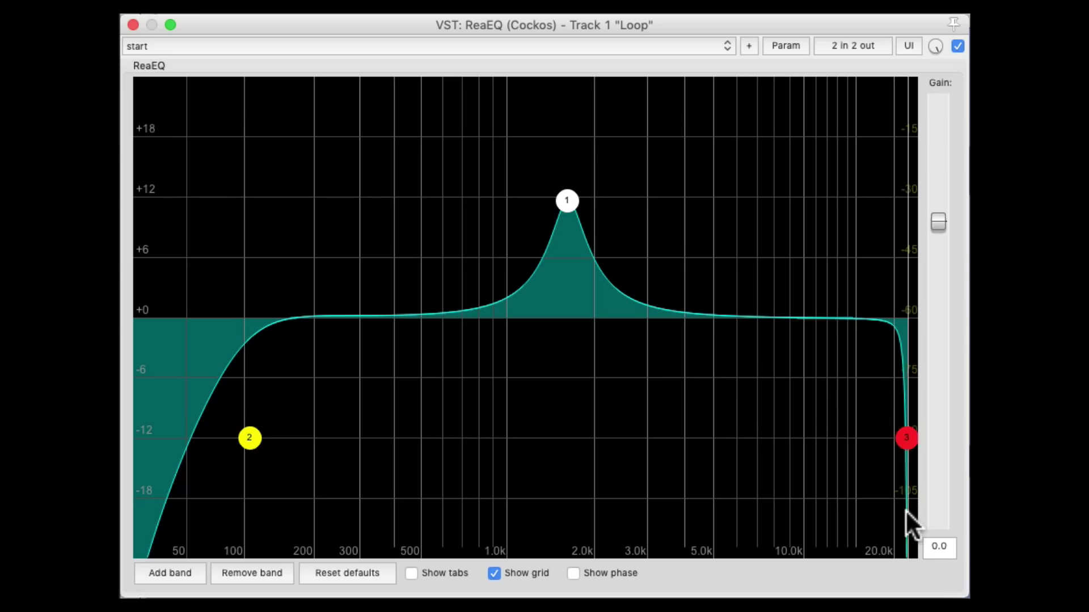
pyautogui.moveTo(901, 438)
pyautogui.moveTo(883, 437); pyautogui.dragTo(839, 440)
pyautogui.press('shift')
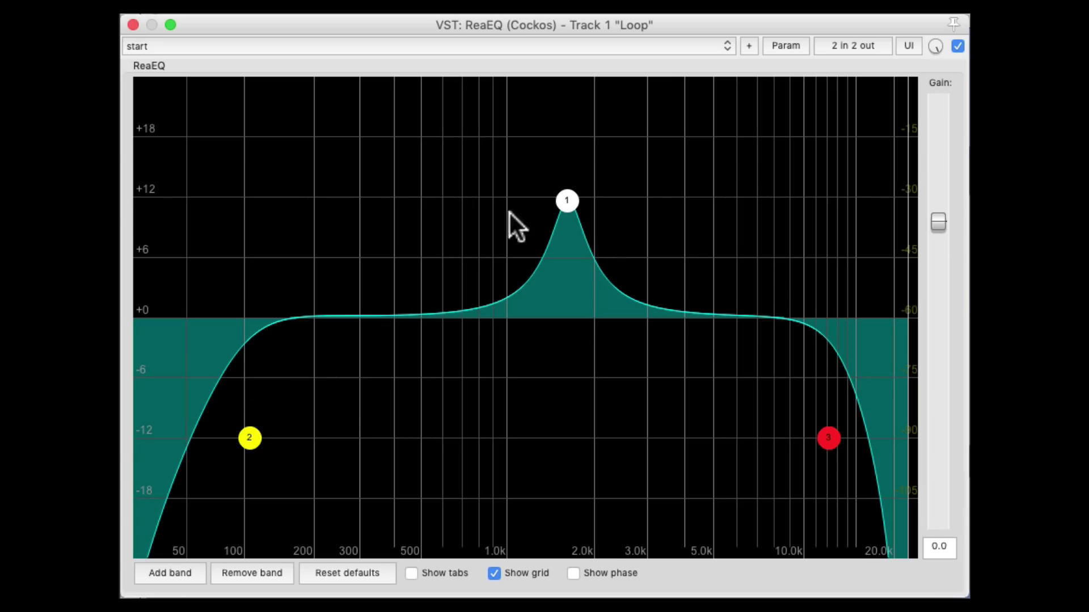
pyautogui.doubleClick(432, 217)
pyautogui.doubleClick(737, 207)
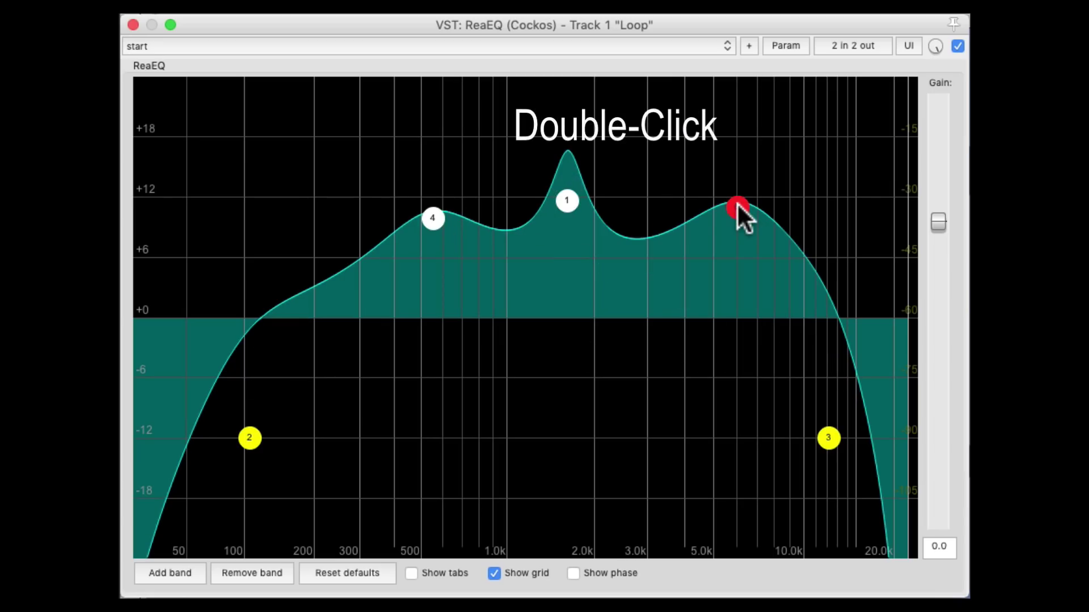
pyautogui.doubleClick(738, 206)
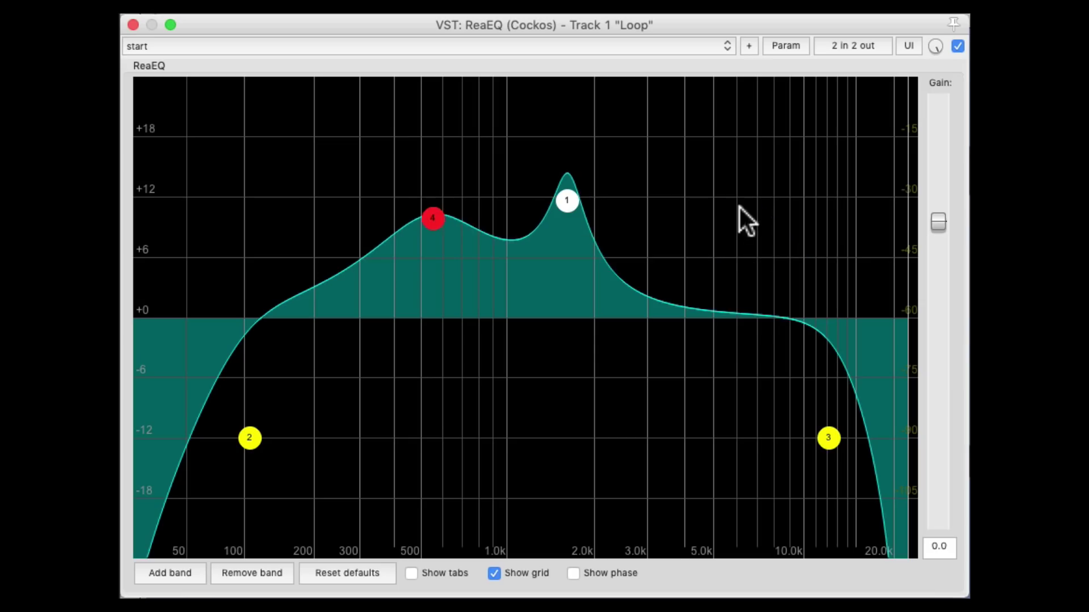
pyautogui.doubleClick(431, 219)
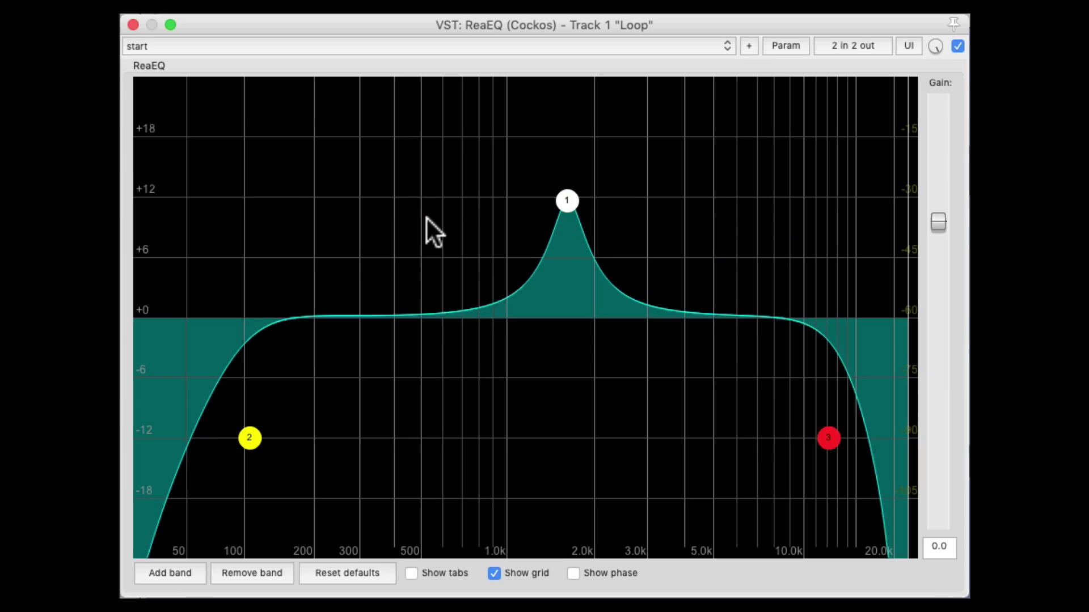
pyautogui.doubleClick(675, 538)
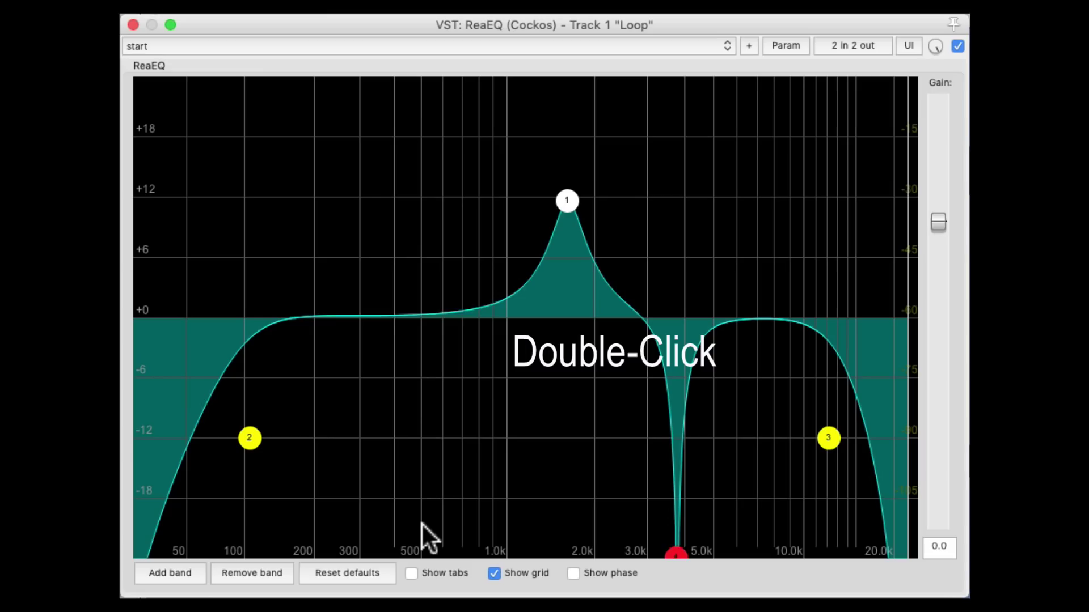
pyautogui.doubleClick(425, 539)
pyautogui.moveTo(418, 544); pyautogui.dragTo(442, 545)
pyautogui.keyDown('alt'); pyautogui.click(436, 553); pyautogui.keyUp('alt')
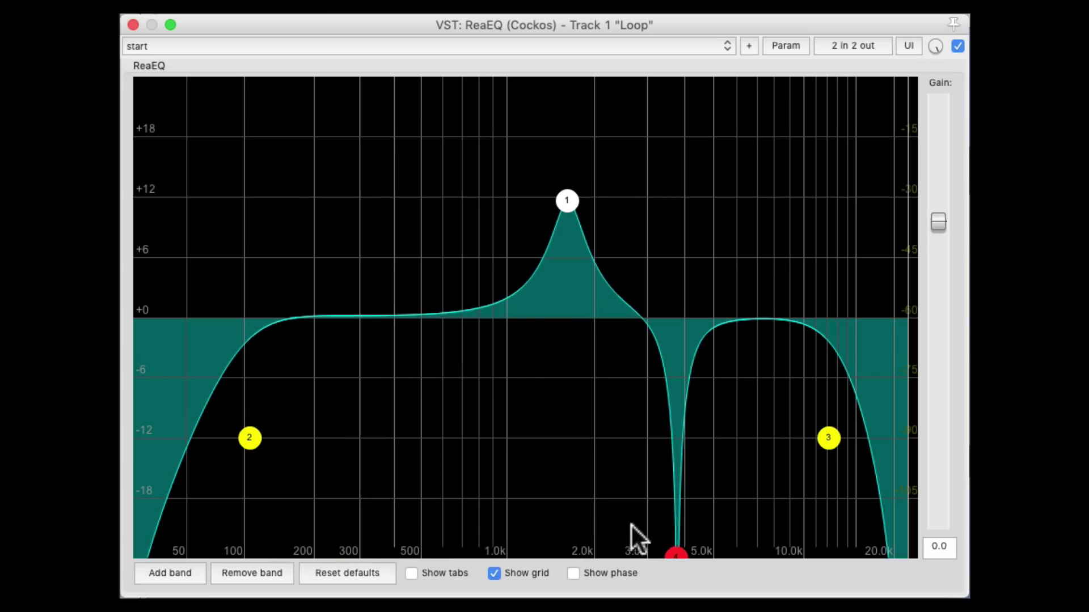
pyautogui.keyDown('alt'); pyautogui.click(676, 553); pyautogui.keyUp('alt')
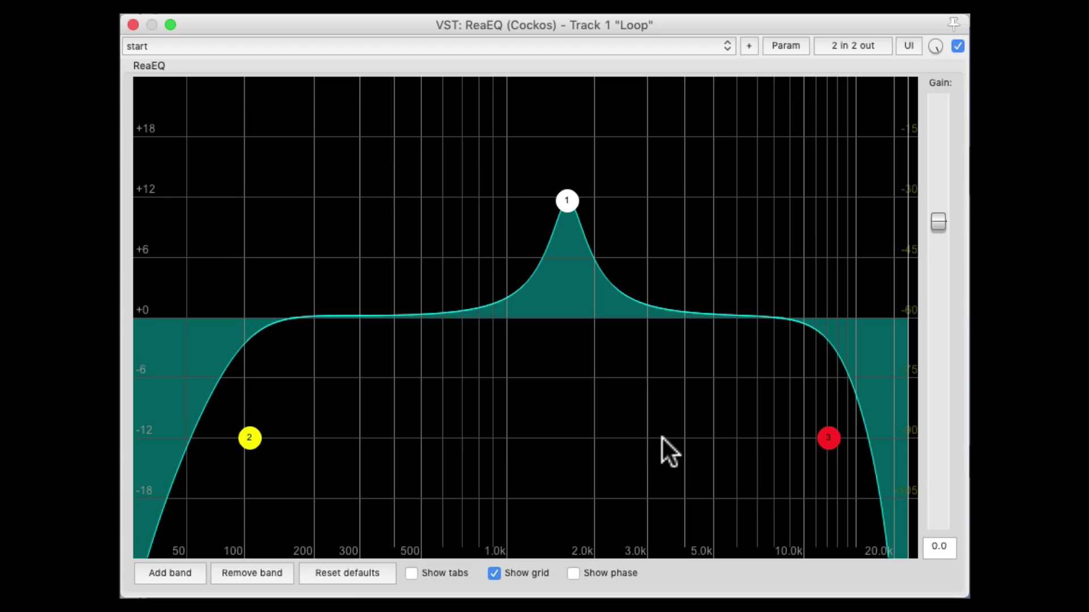
pyautogui.click(412, 573)
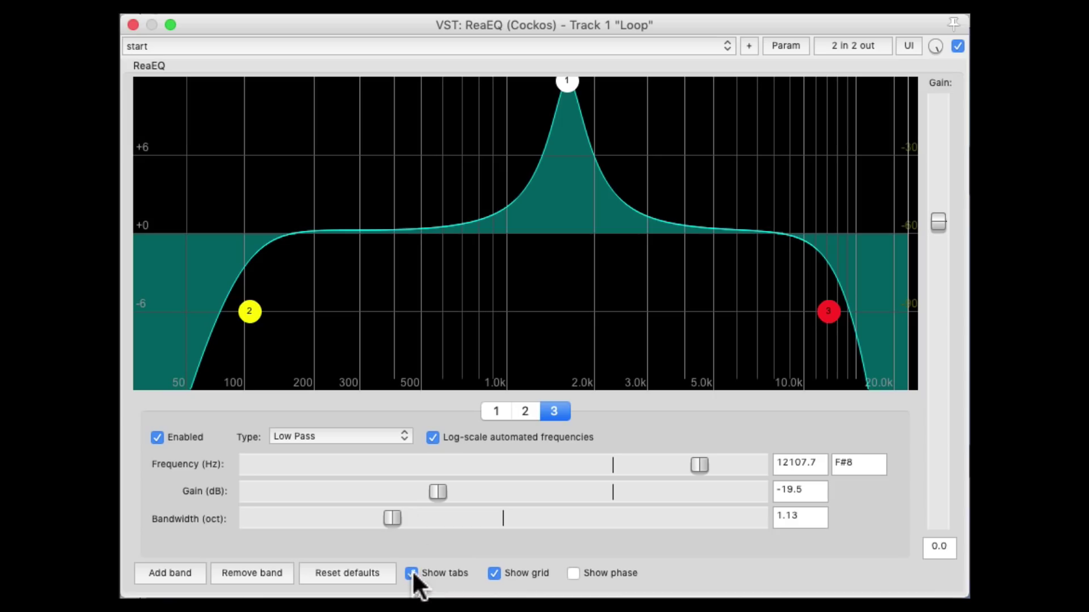
pyautogui.click(412, 573)
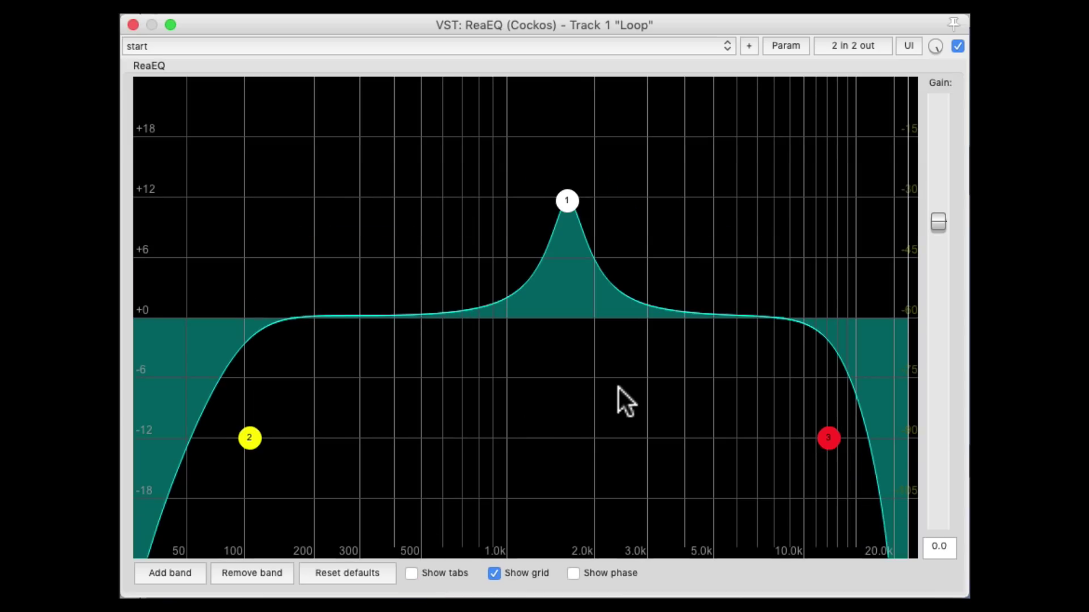
# Delete the low-pass and low-cut bands, then add and remove a test band
pyautogui.moveTo(825, 440)
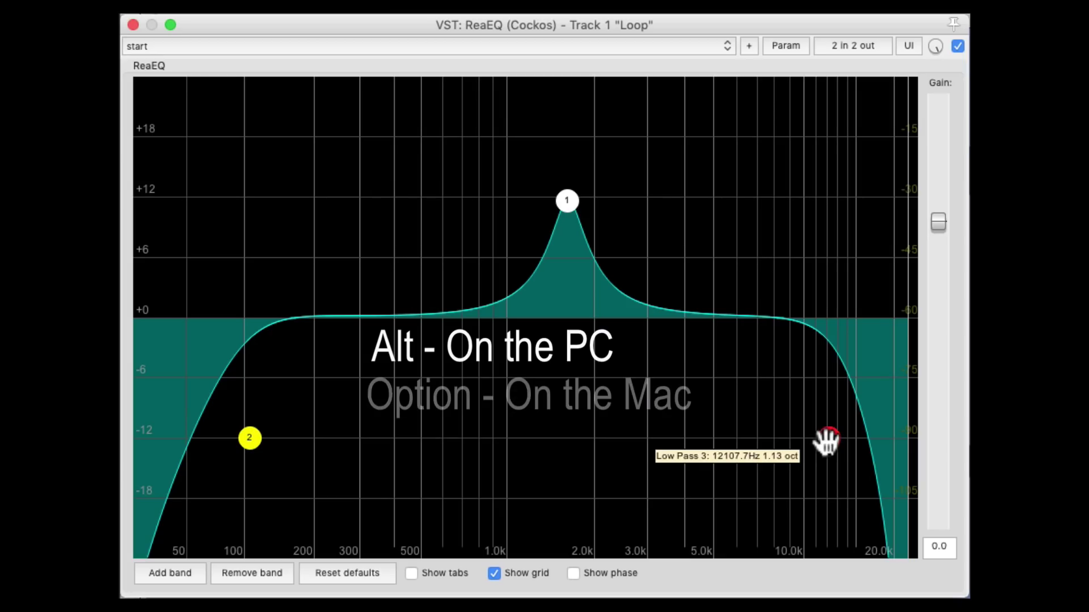
pyautogui.keyDown('alt'); pyautogui.click(825, 440); pyautogui.keyUp('alt')
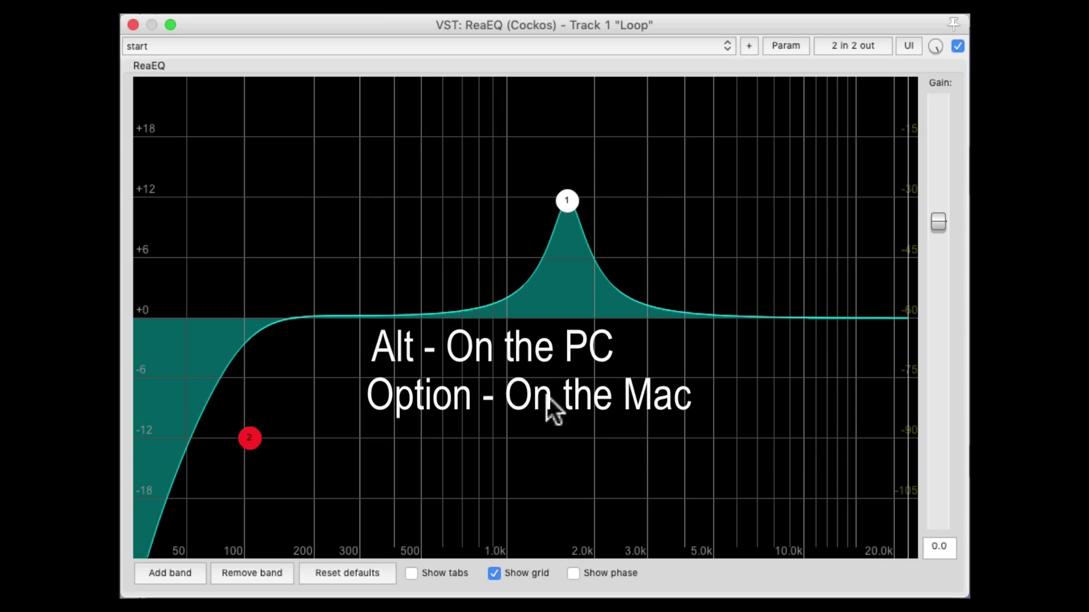
pyautogui.keyDown('alt'); pyautogui.click(249, 437); pyautogui.keyUp('alt')
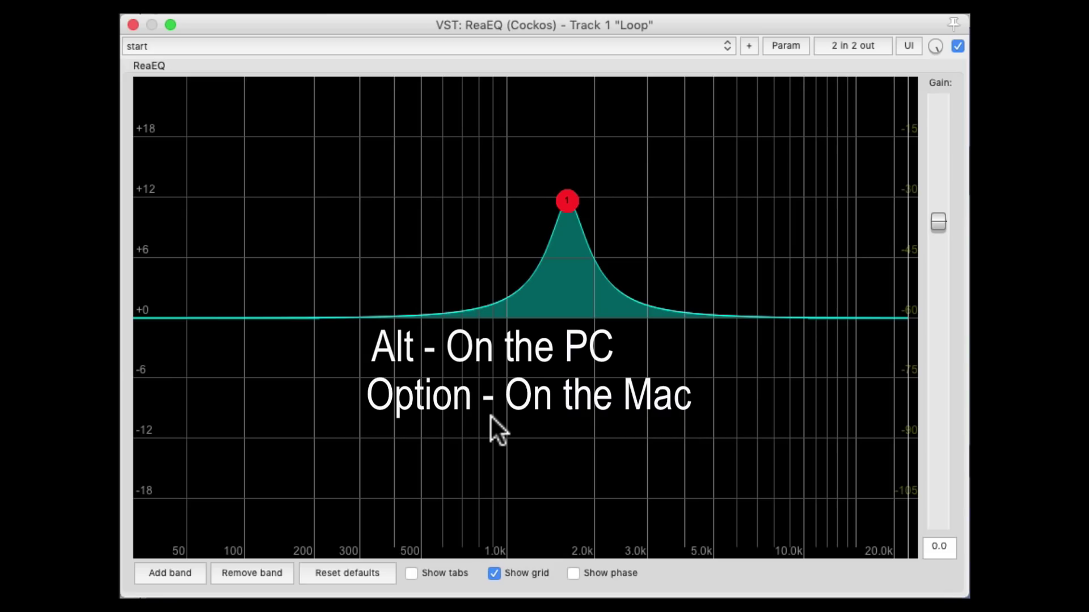
pyautogui.doubleClick(346, 242)
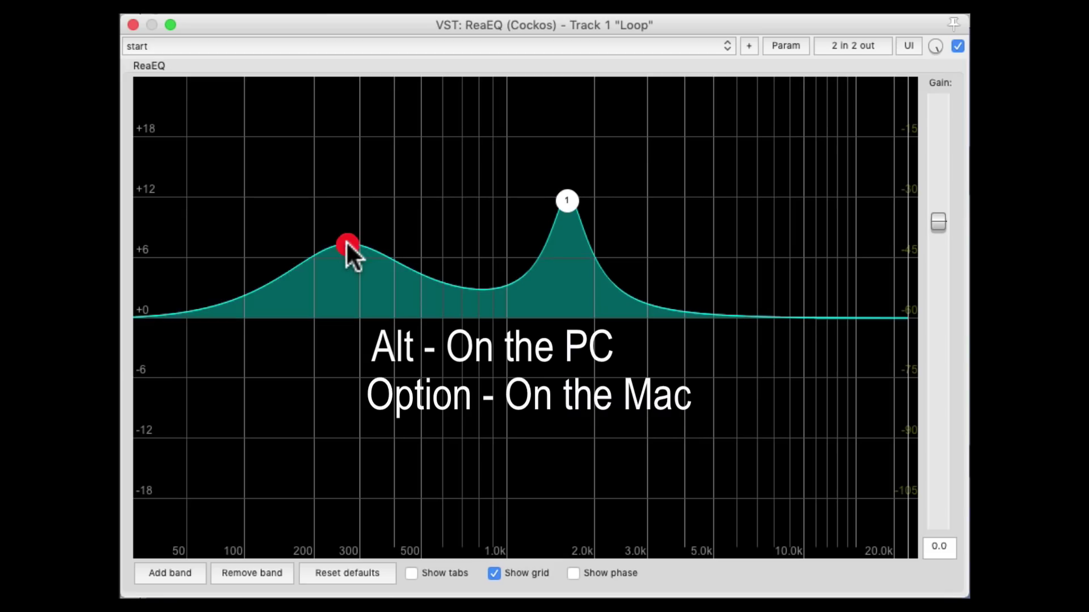
pyautogui.keyDown('alt'); pyautogui.click(349, 241); pyautogui.keyUp('alt')
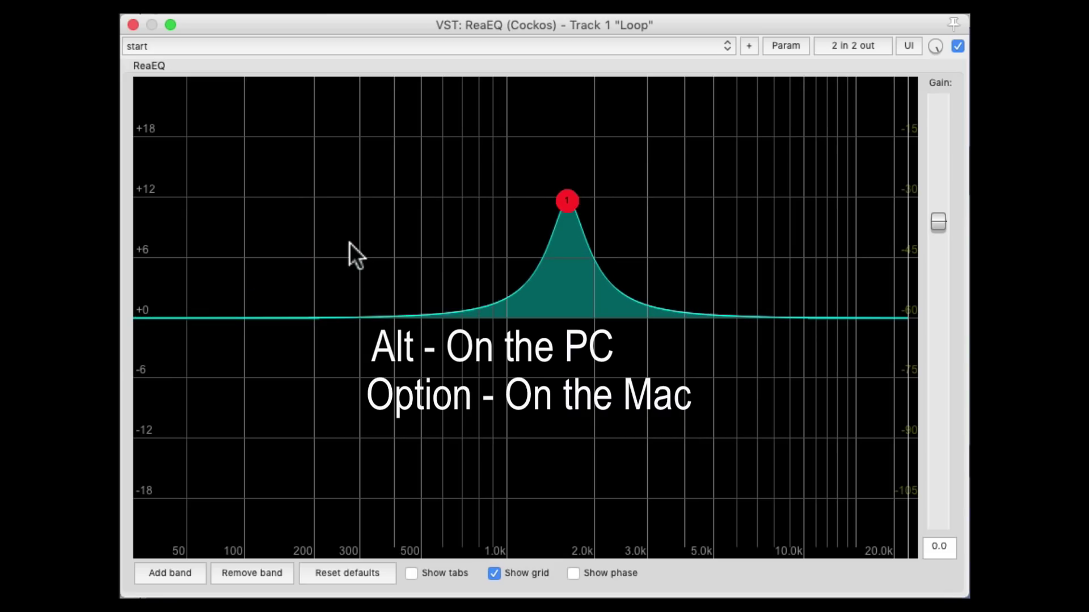
# Add and raise a low shelf and a high shelf near 7.4 kHz, then remove both
pyautogui.doubleClick(190, 284)
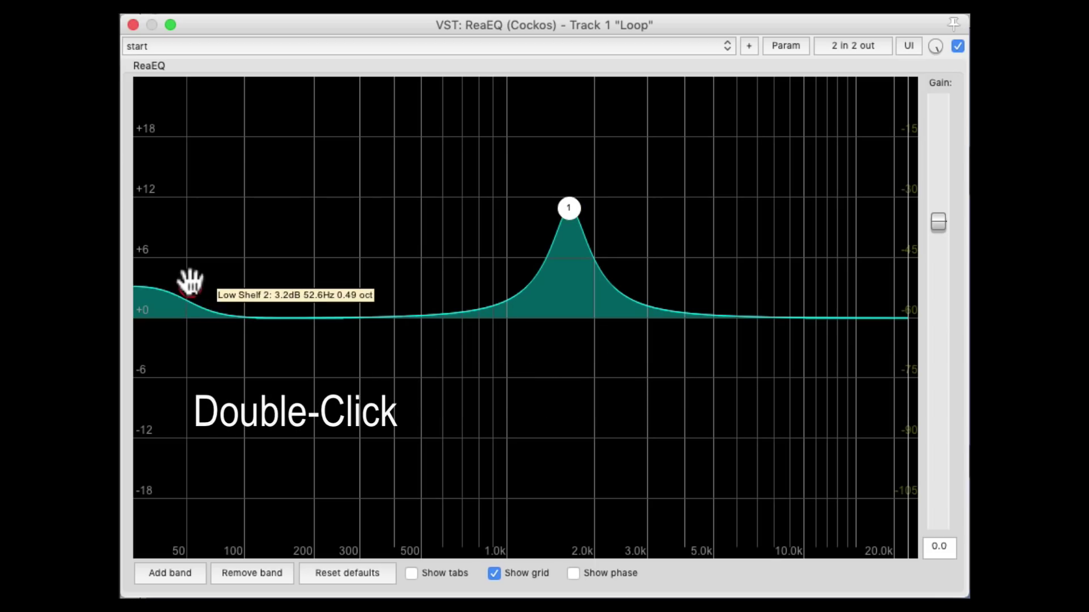
pyautogui.moveTo(190, 283); pyautogui.dragTo(274, 213)
pyautogui.doubleClick(891, 288)
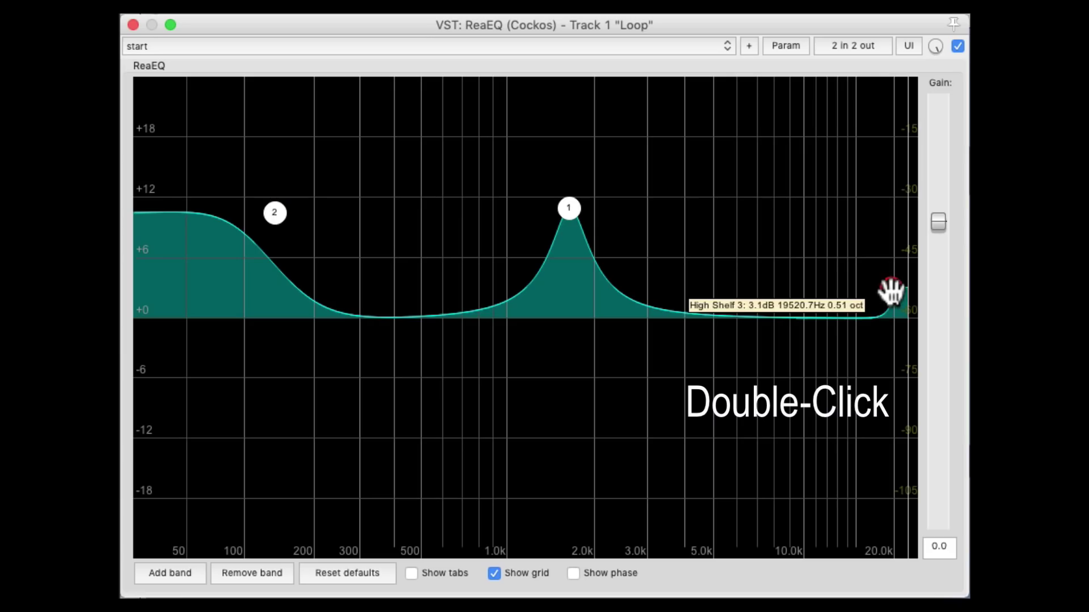
pyautogui.moveTo(891, 288); pyautogui.dragTo(765, 218)
pyautogui.doubleClick(769, 221)
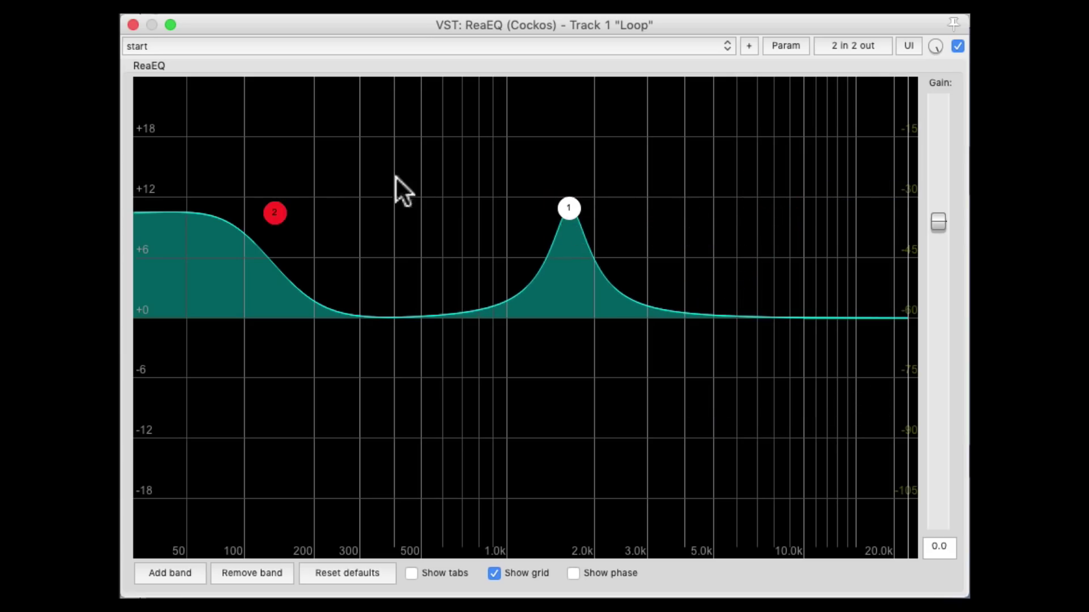
pyautogui.doubleClick(276, 211)
# Add a high-pass band at the low end and set its cutoff near 96 Hz
pyautogui.doubleClick(161, 515)
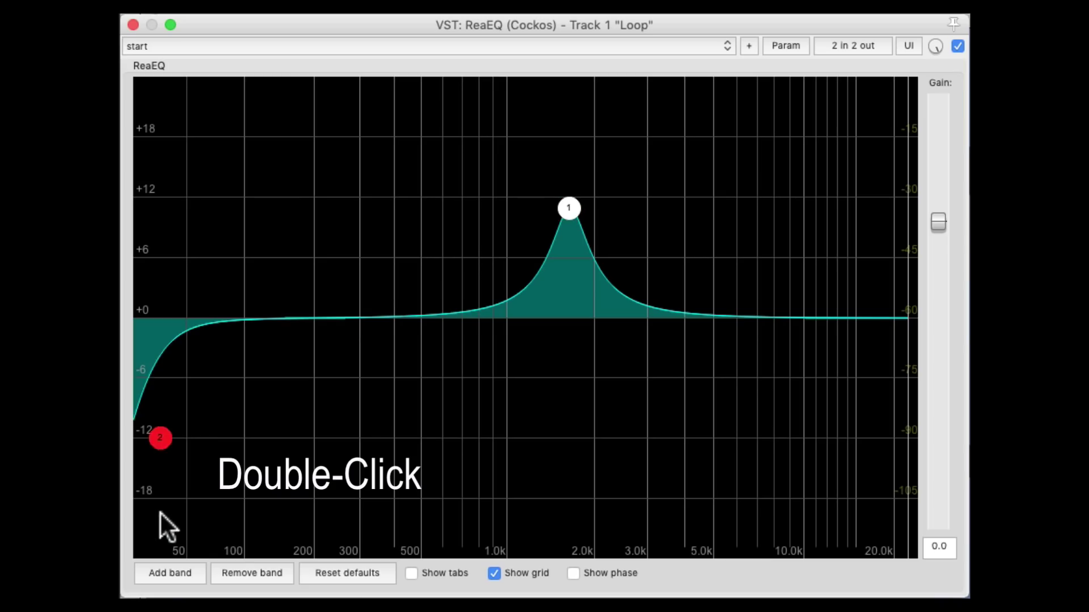
pyautogui.moveTo(161, 441); pyautogui.dragTo(295, 448)
pyautogui.moveTo(211, 442); pyautogui.dragTo(234, 439)
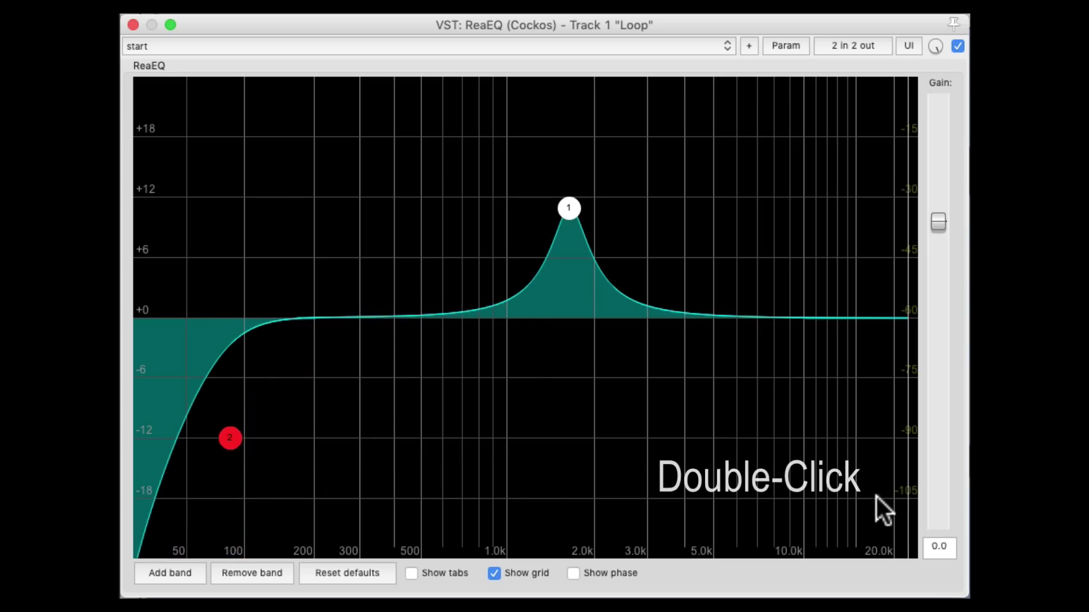
# Add a low-pass band near 20 kHz and bring its cutoff to about 12 kHz
pyautogui.doubleClick(897, 512)
pyautogui.moveTo(896, 440); pyautogui.dragTo(812, 443)
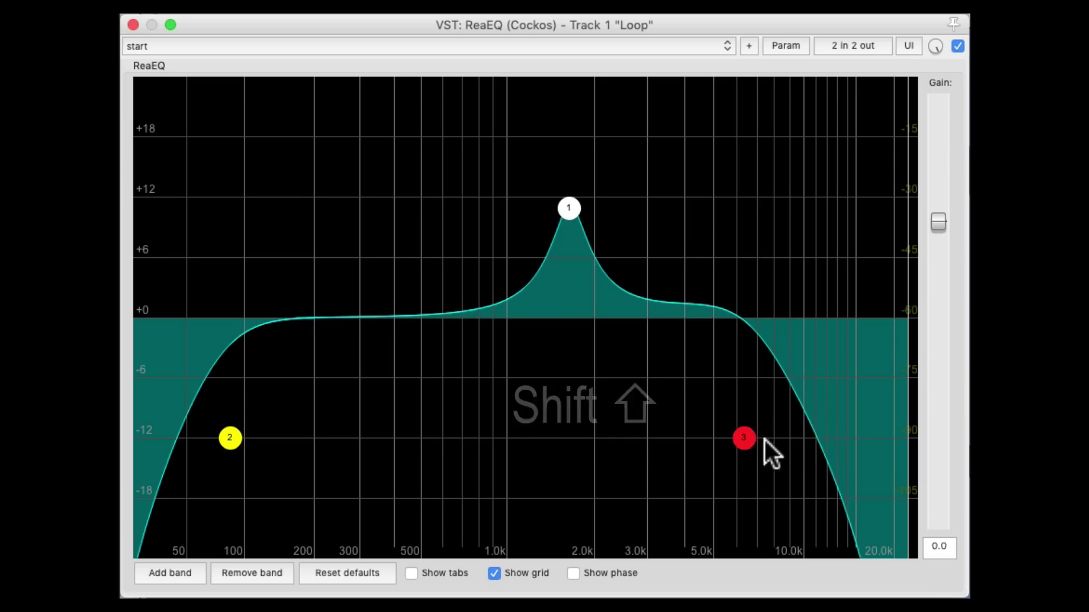
pyautogui.moveTo(740, 440); pyautogui.dragTo(828, 439)
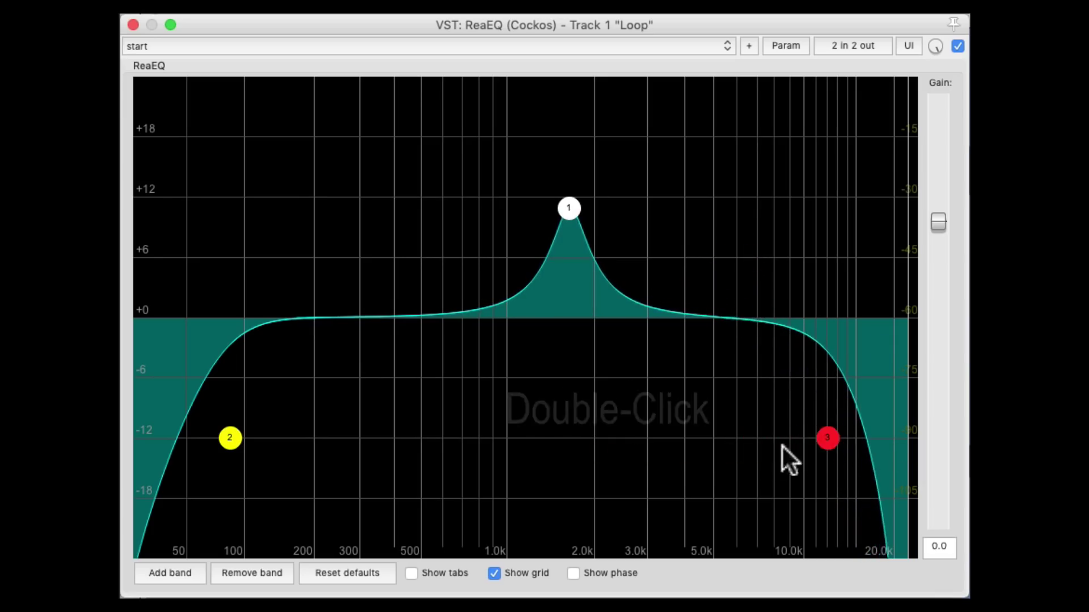
# Add notch bands near 6.5 kHz and 800 Hz, then remove them again
pyautogui.doubleClick(726, 533)
pyautogui.doubleClick(461, 540)
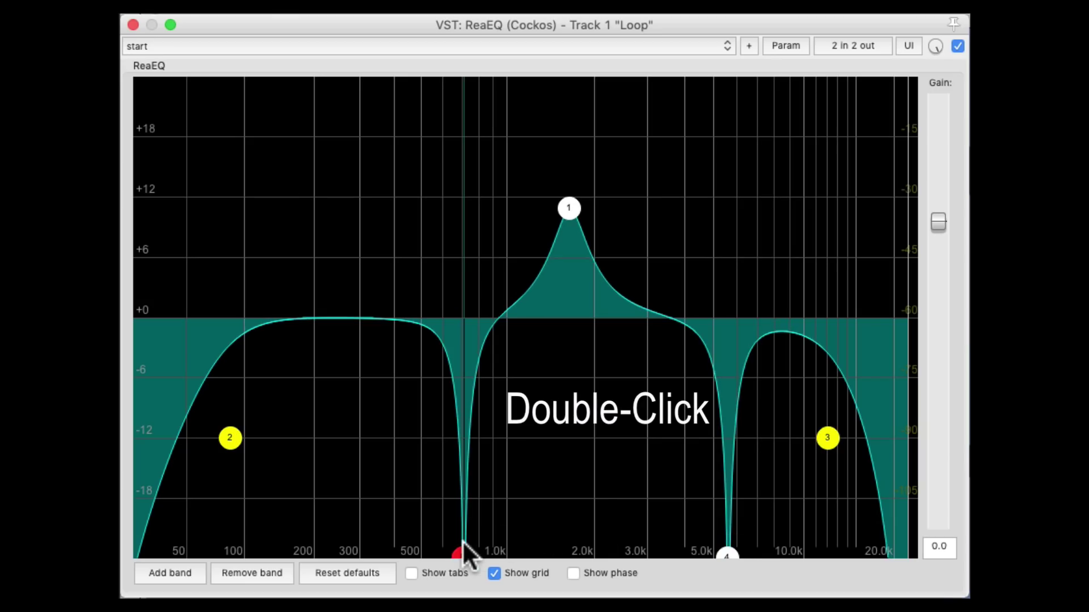
pyautogui.doubleClick(463, 554)
pyautogui.doubleClick(725, 554)
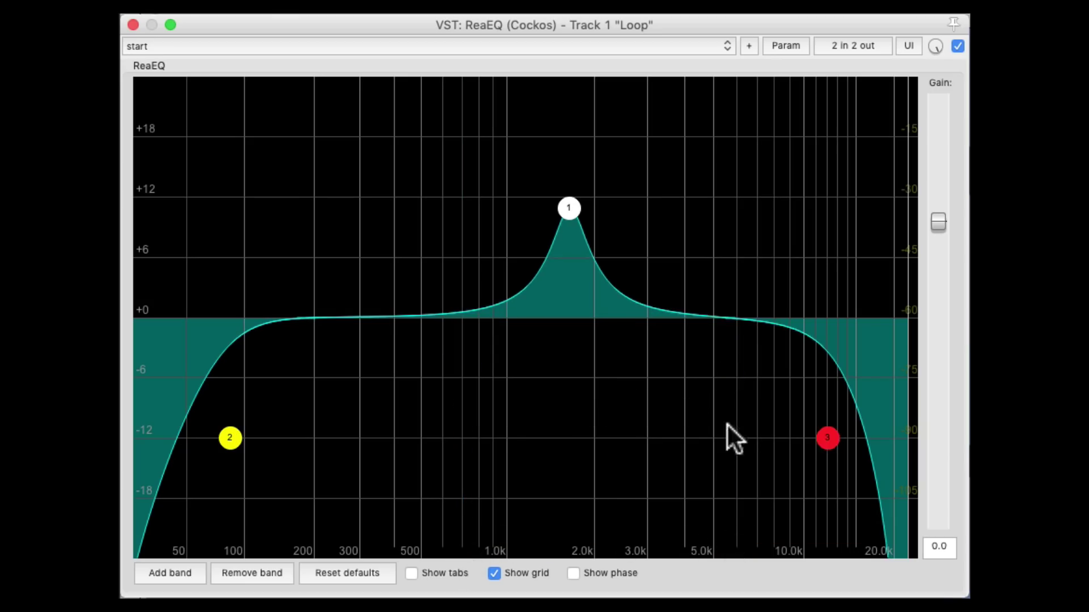
# Add a boosting band near 5 kHz and a band 5 near 380 Hz boosted upward
pyautogui.doubleClick(720, 235)
pyautogui.doubleClick(382, 212)
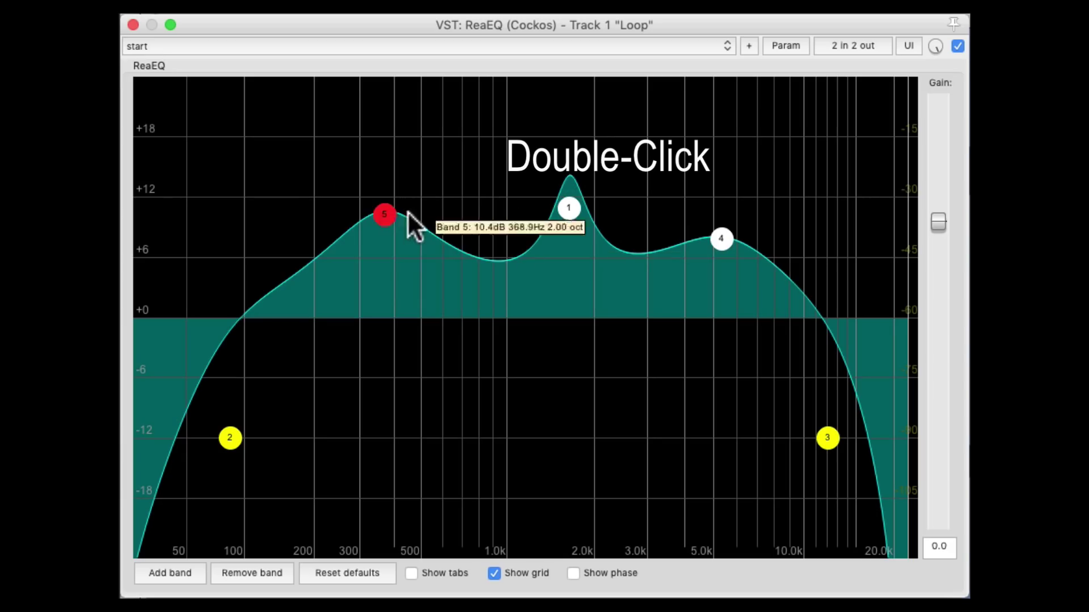
pyautogui.moveTo(384, 214)
pyautogui.mouseDown()
pyautogui.moveTo(384, 146)
pyautogui.moveTo(384, 389)
pyautogui.moveTo(391, 220)
pyautogui.moveTo(348, 227)
pyautogui.moveTo(400, 223)
pyautogui.moveTo(323, 231)
pyautogui.moveTo(391, 227)
pyautogui.mouseUp()
pyautogui.press('shift')
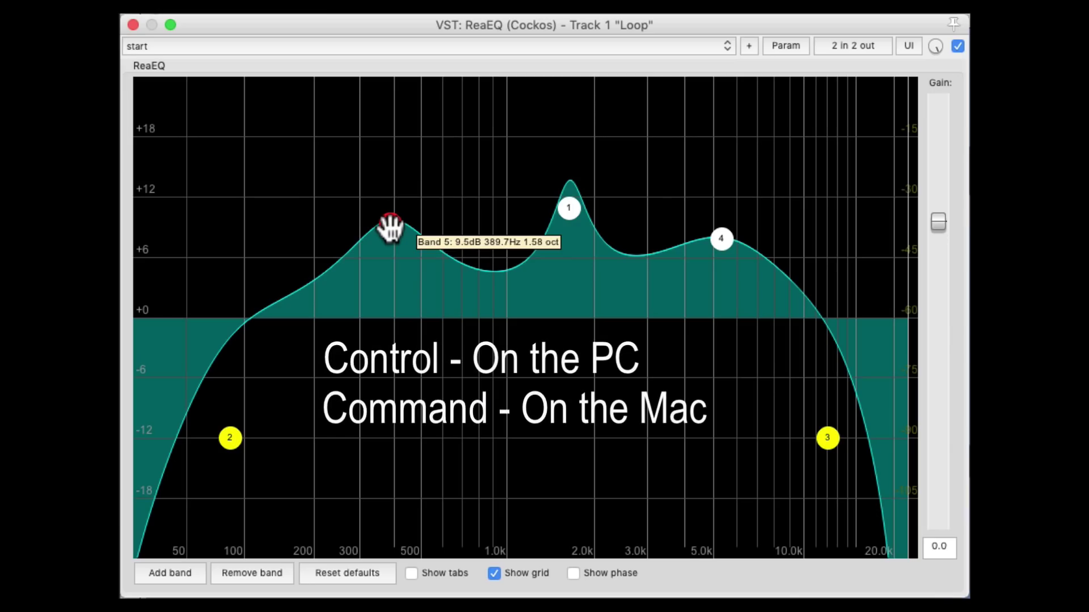
# Fine-tune band 5 to 9.0 dB at 388.5 Hz and narrow it to 1.02 octaves
pyautogui.moveTo(390, 227); pyautogui.dragTo(379, 272)
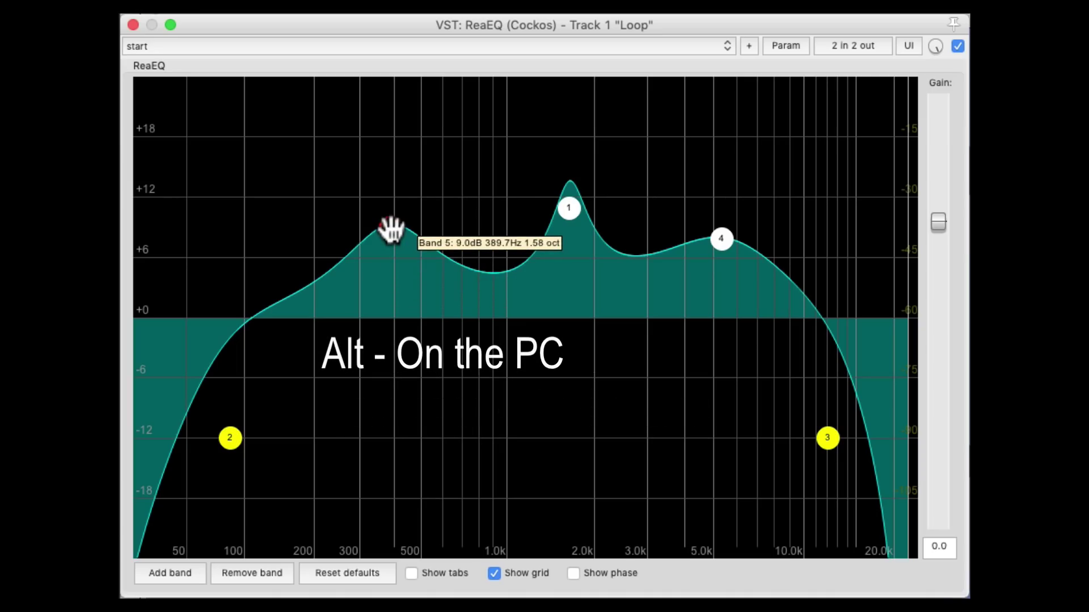
pyautogui.moveTo(390, 228); pyautogui.dragTo(348, 246)
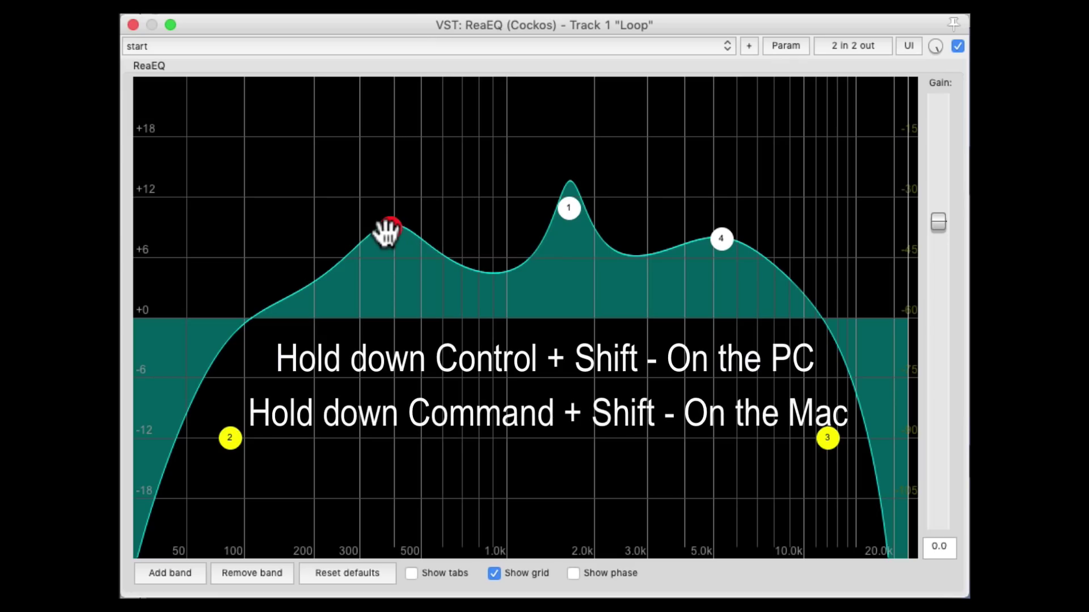
pyautogui.moveTo(388, 232)
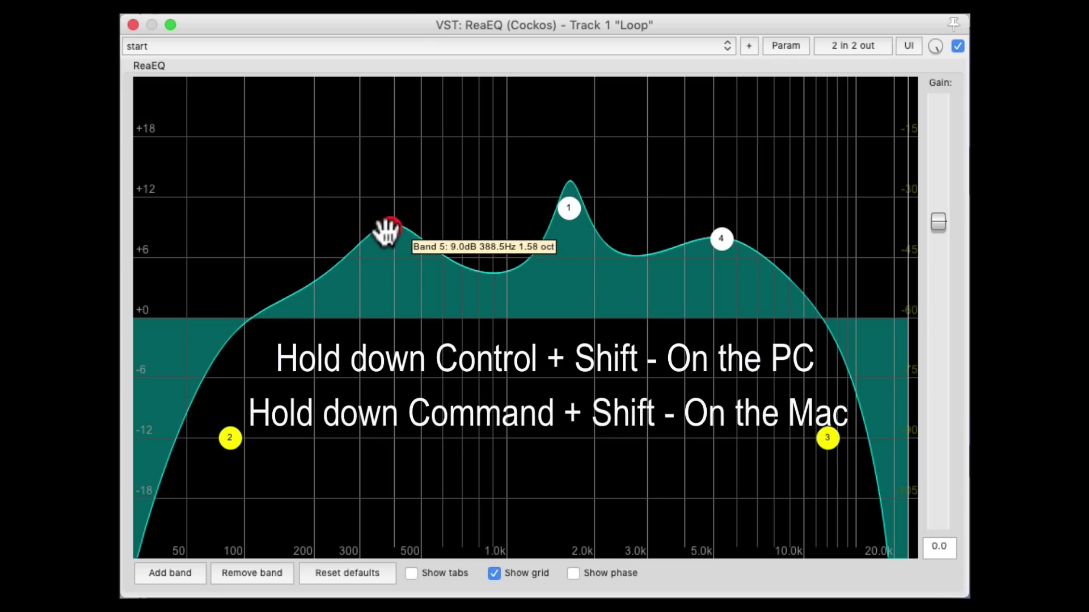
pyautogui.moveTo(385, 230)
pyautogui.mouseDown()
pyautogui.moveTo(280, 239)
pyautogui.moveTo(444, 226)
pyautogui.moveTo(255, 244)
pyautogui.moveTo(479, 231)
pyautogui.moveTo(311, 238)
pyautogui.moveTo(386, 245)
pyautogui.mouseUp()
# Use the Ctrl-modified mouse wheel to narrow band 5's bandwidth to 0.86 octaves
pyautogui.scroll(-4, 392, 234)
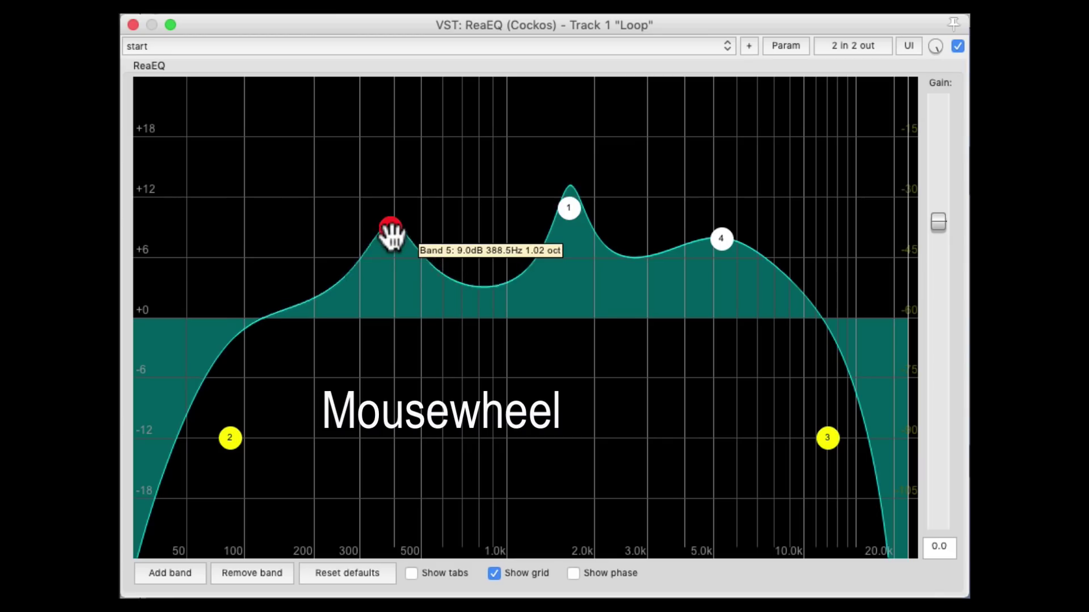
pyautogui.scroll(4, 391, 234)
pyautogui.scroll(-4, 392, 234)
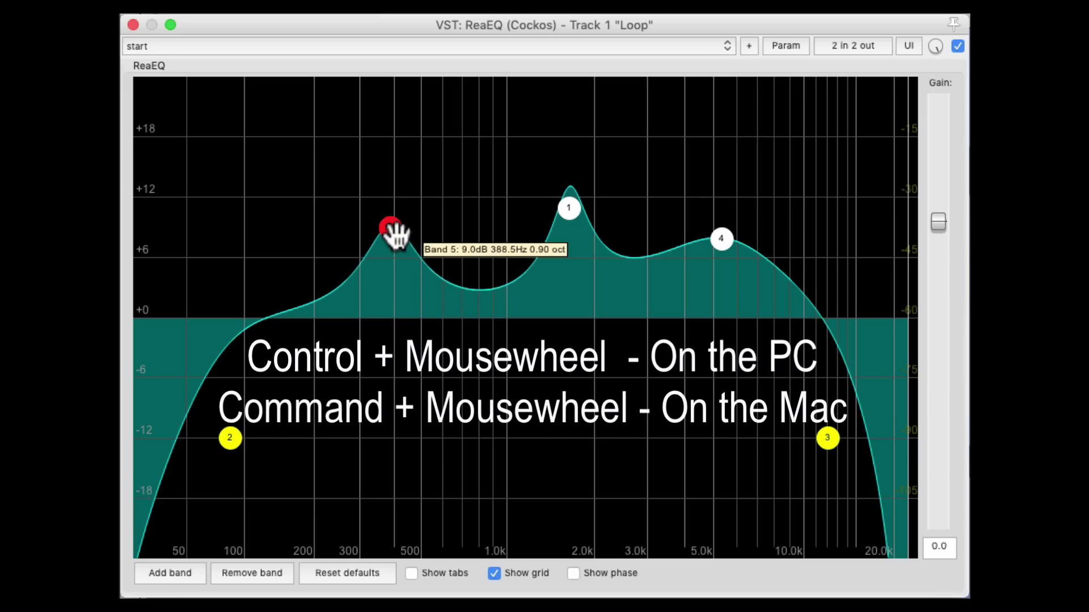
pyautogui.scroll(2, 395, 234)
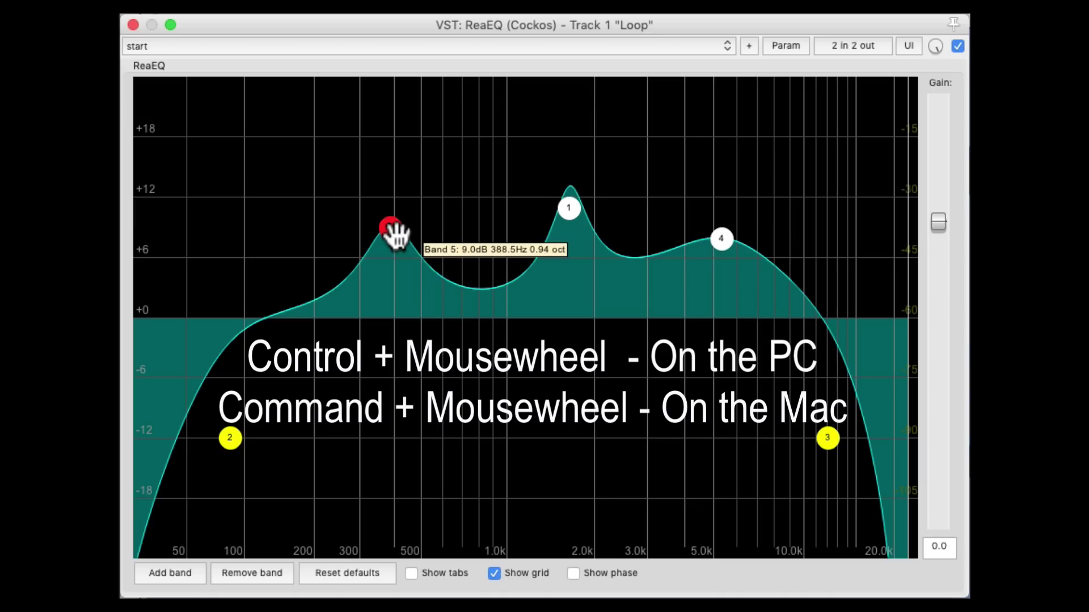
pyautogui.scroll(-3, 396, 234)
pyautogui.scroll(3, 395, 234)
pyautogui.scroll(-3, 395, 234)
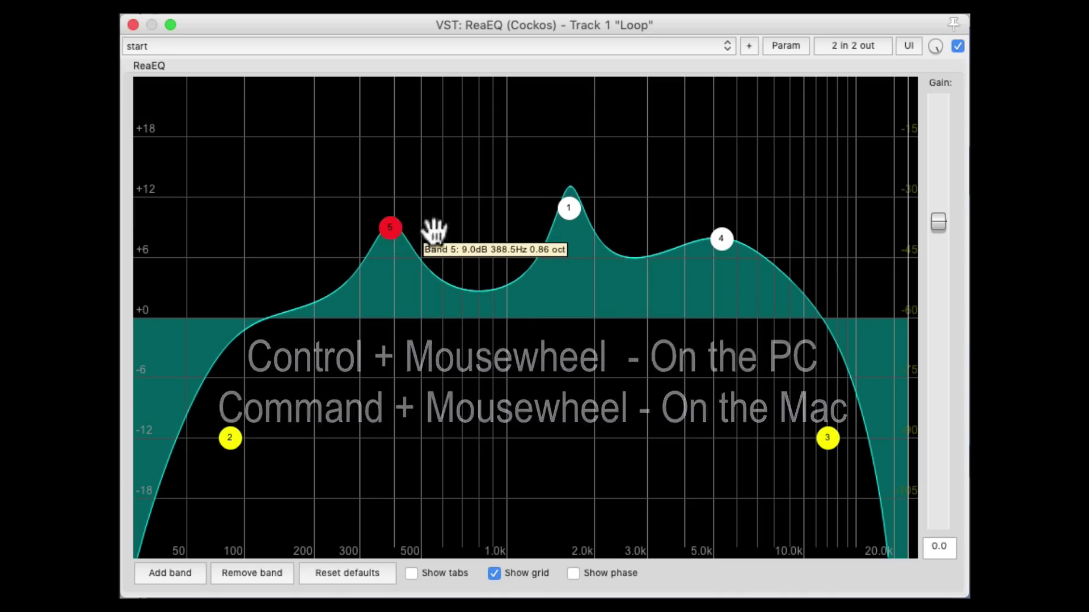
# Delete band 5, the high-pass, the 5 kHz boost and the low-pass bands
pyautogui.keyDown('alt'); pyautogui.click(393, 230); pyautogui.keyUp('alt')
pyautogui.keyDown('alt'); pyautogui.click(229, 438); pyautogui.keyUp('alt')
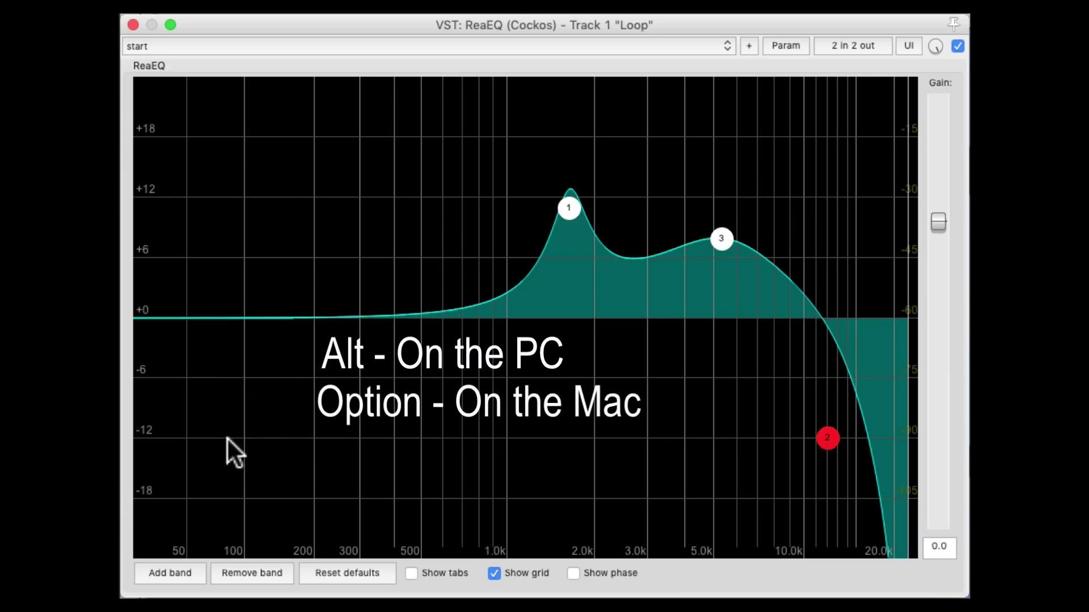
pyautogui.keyDown('alt'); pyautogui.click(726, 238); pyautogui.keyUp('alt')
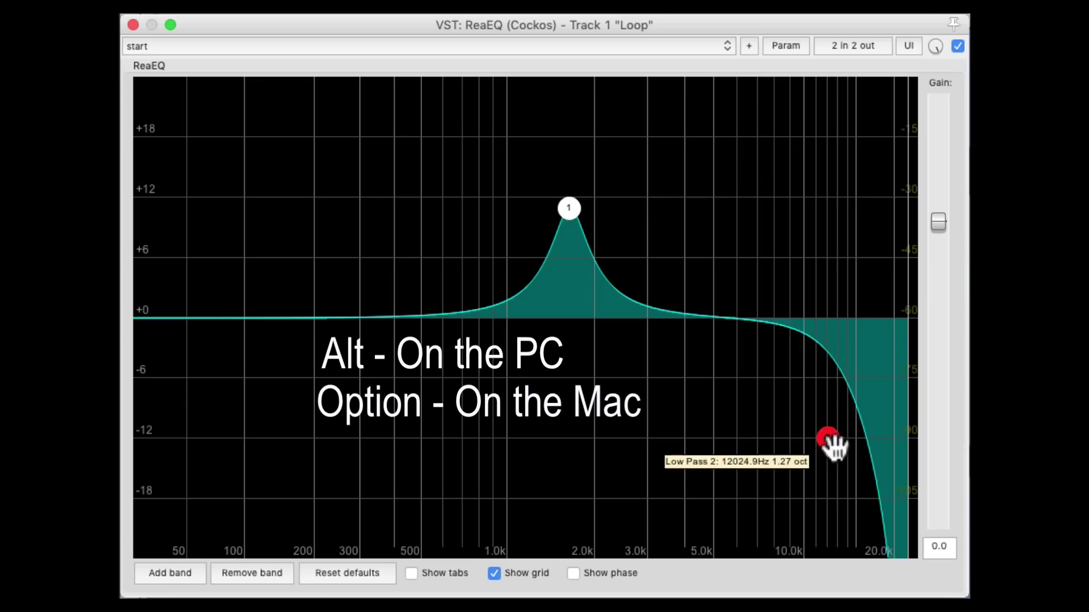
pyautogui.keyDown('alt'); pyautogui.click(829, 439); pyautogui.keyUp('alt')
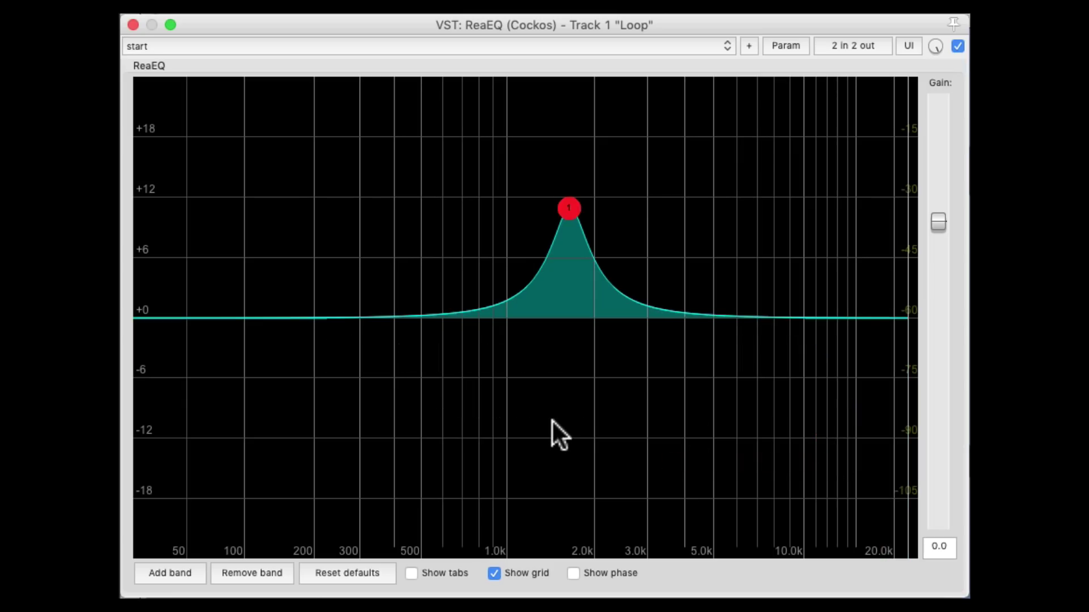